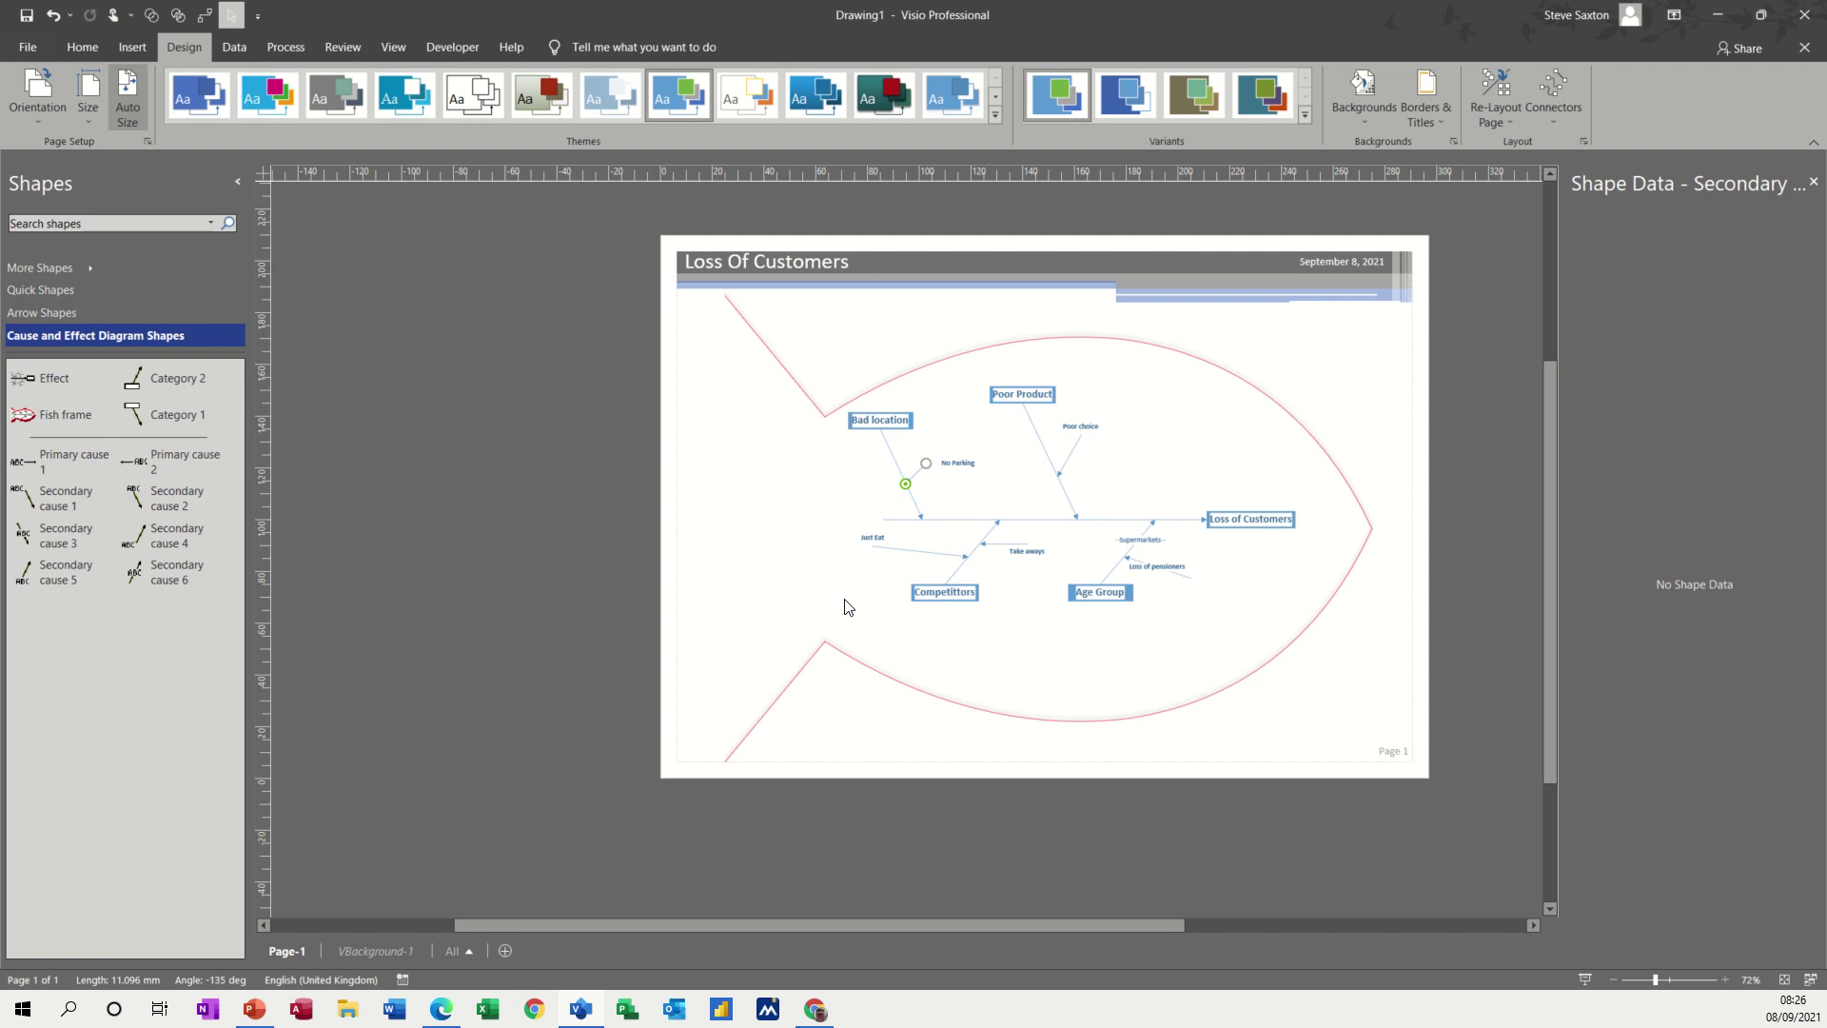
Create a new blank cause-and-effect drawing with Ctrl+N.
{"action": "key", "text": "ctrl+n"}
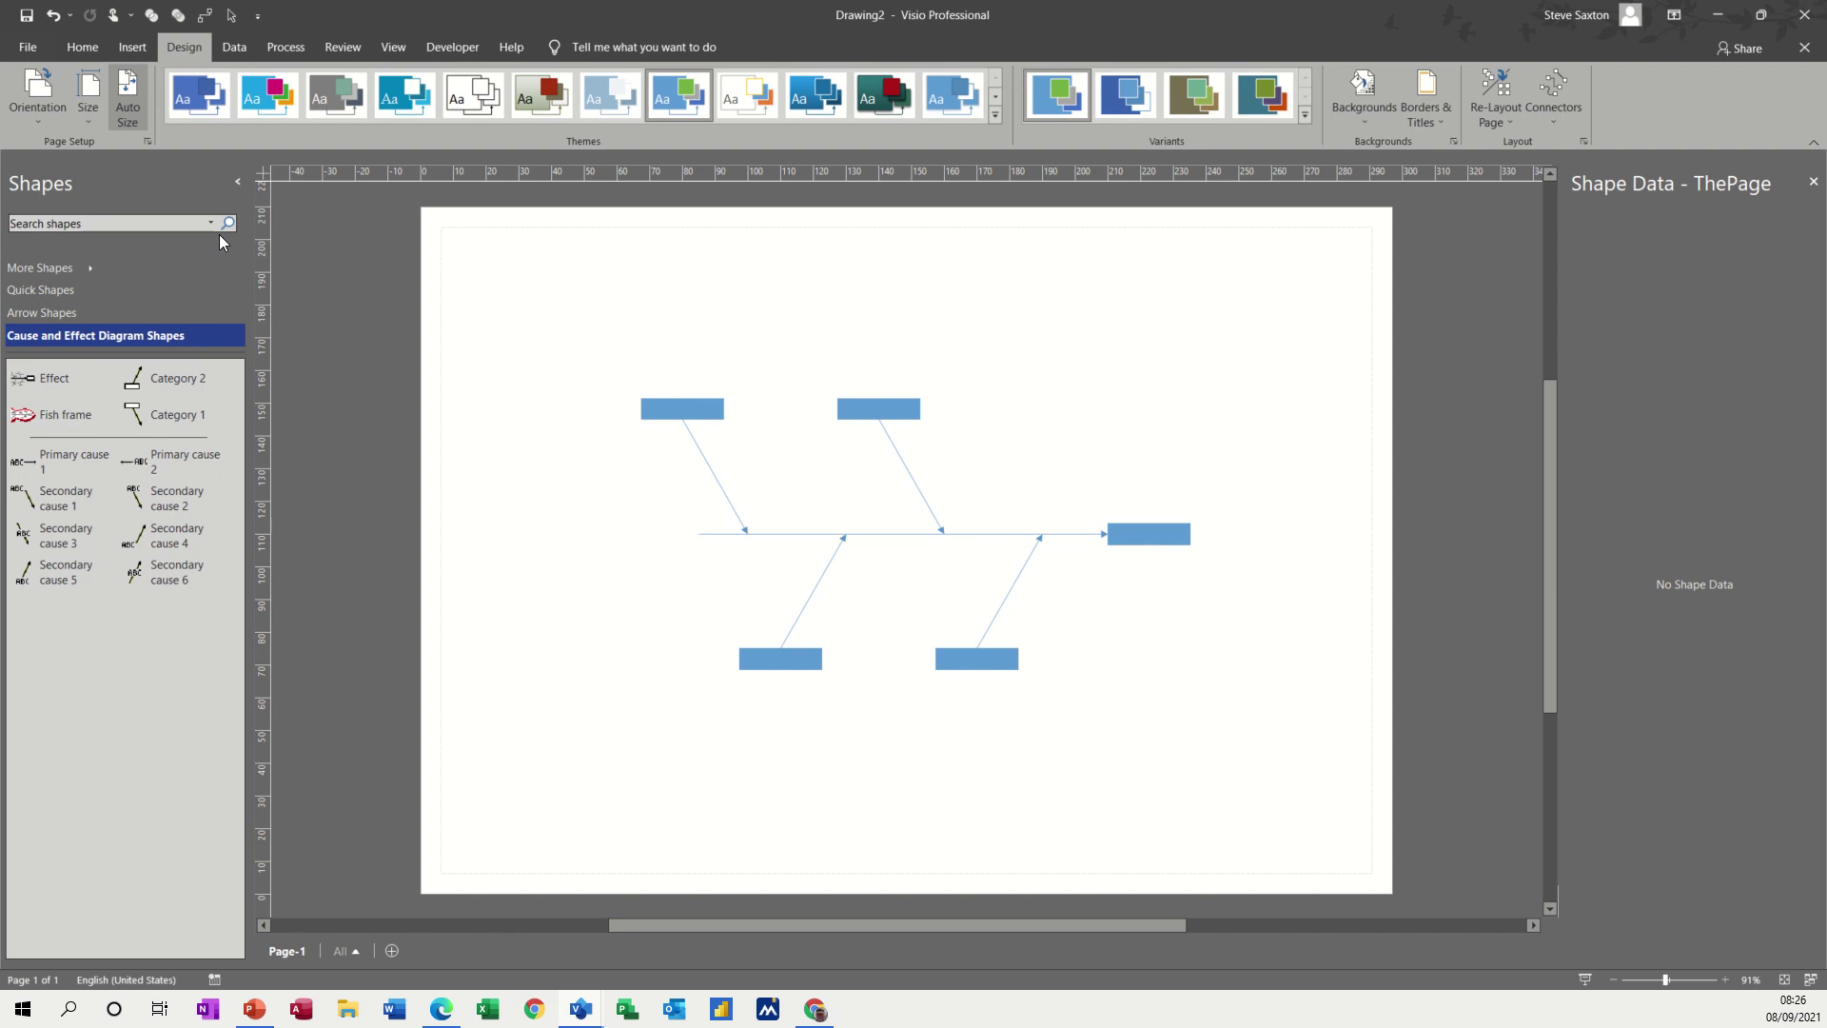
Start Drawing3 from the metric Cause and Effect Diagram template via File > New.
{"action": "left_click", "coordinate": [29, 48]}
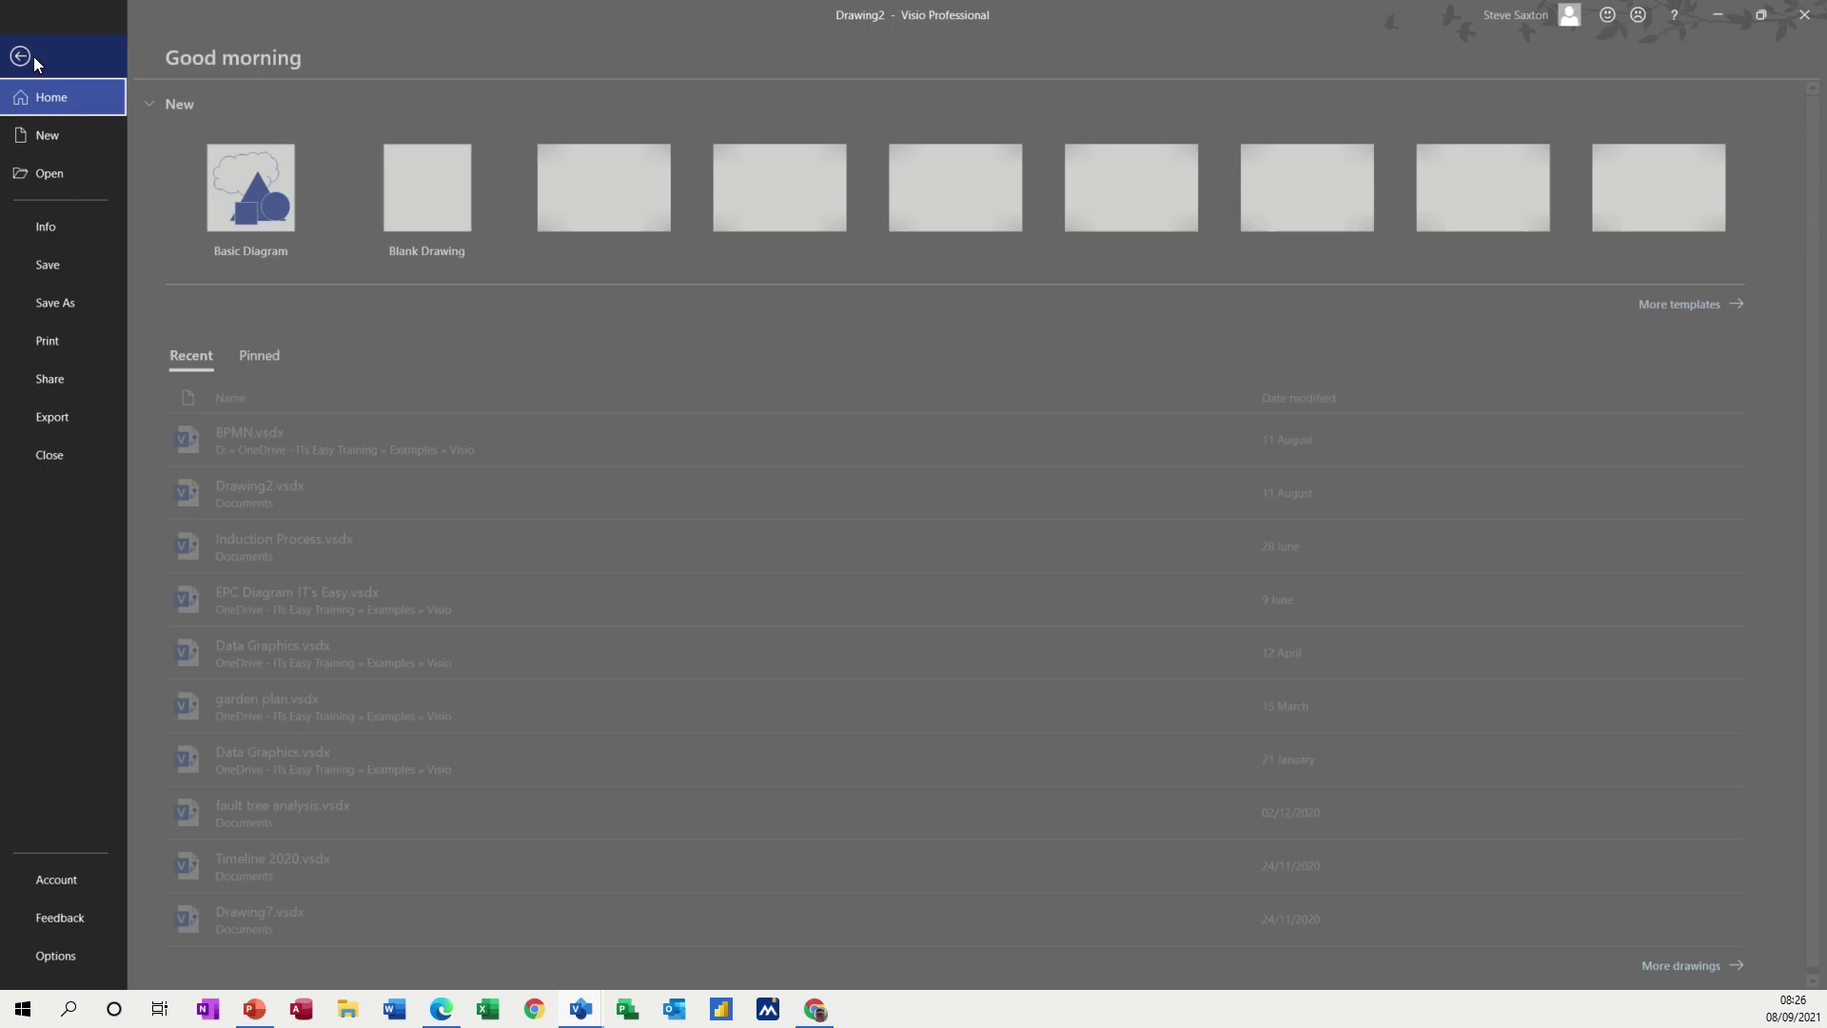
{"action": "left_click", "coordinate": [52, 138]}
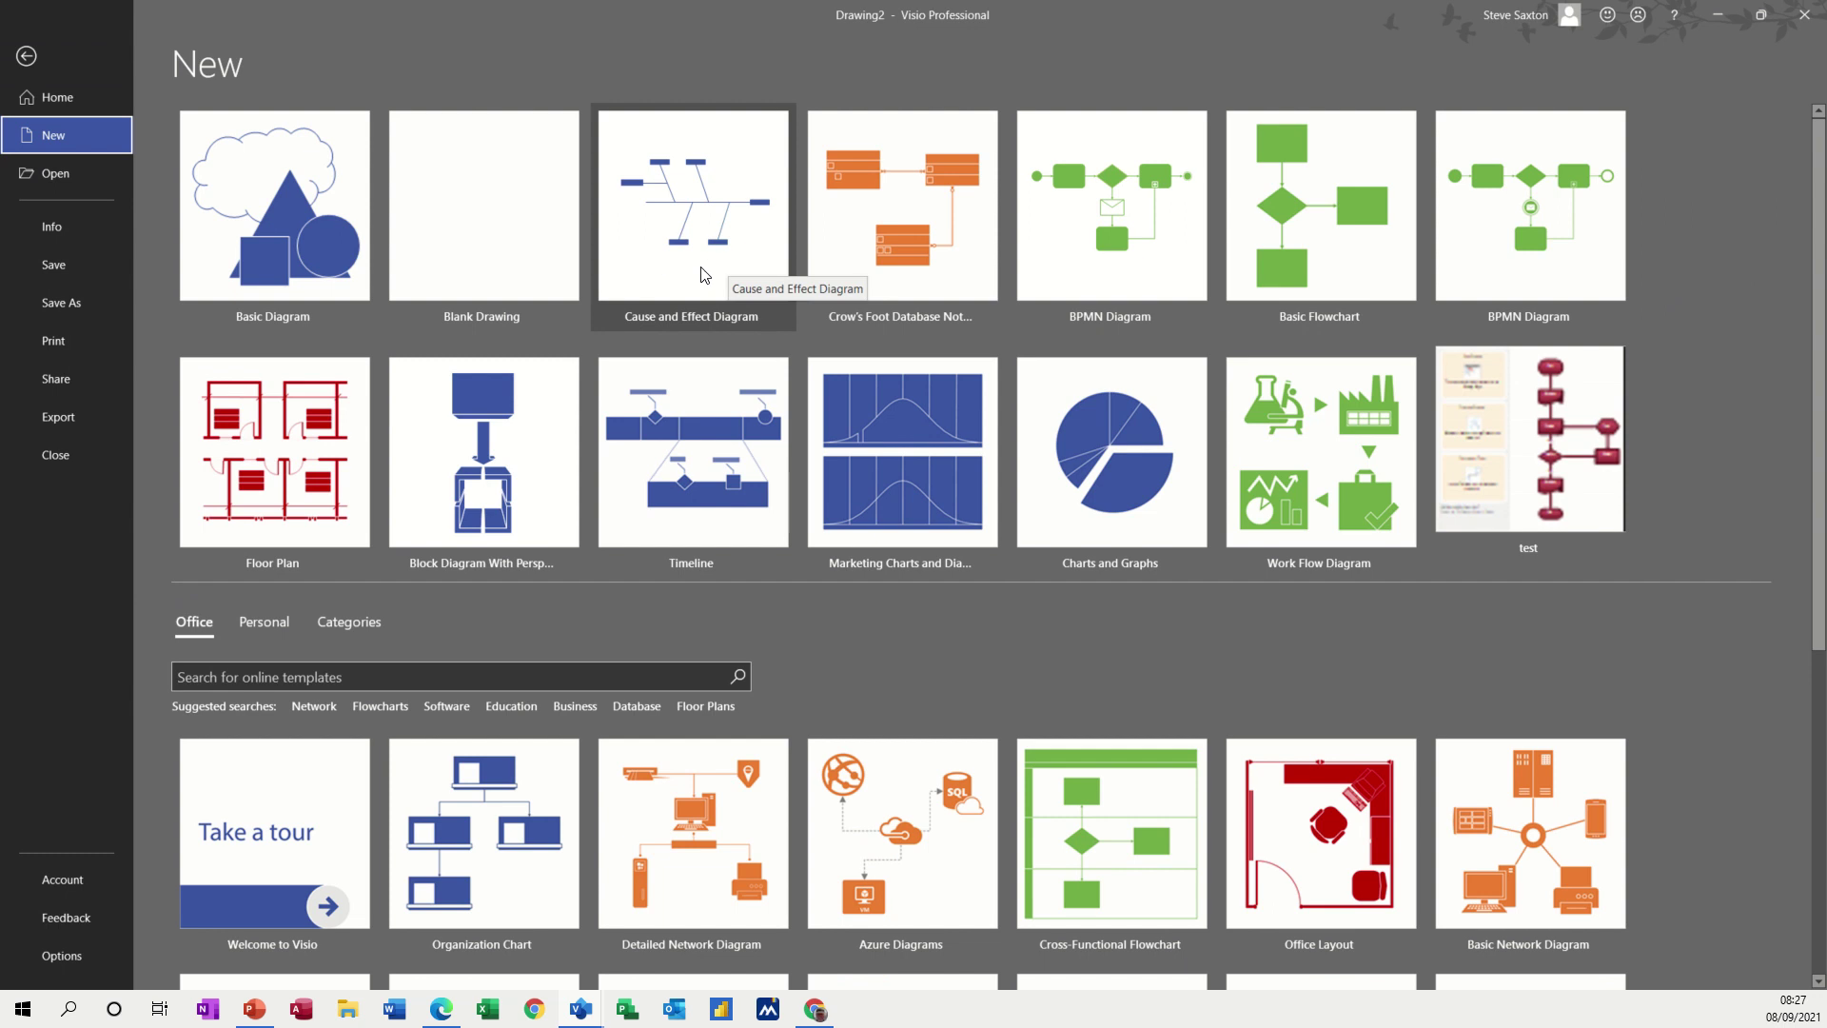
{"action": "left_click", "coordinate": [723, 269]}
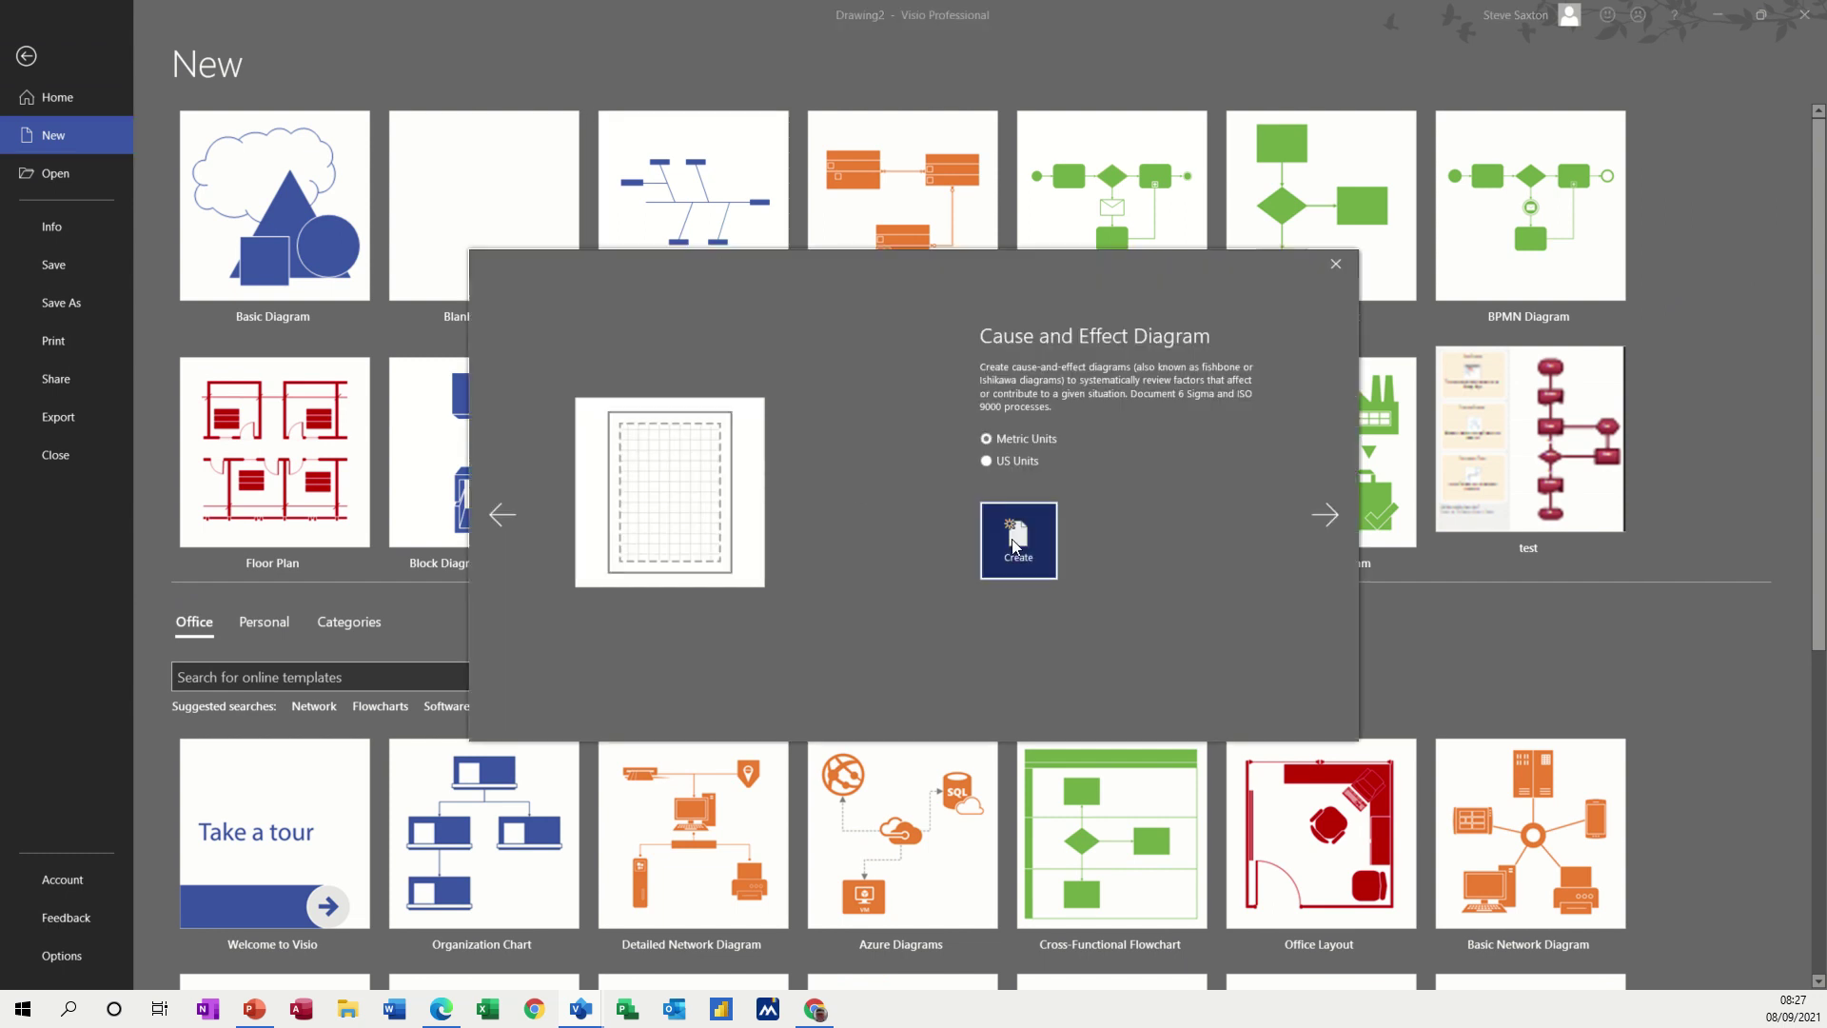
{"action": "left_click", "coordinate": [1016, 541]}
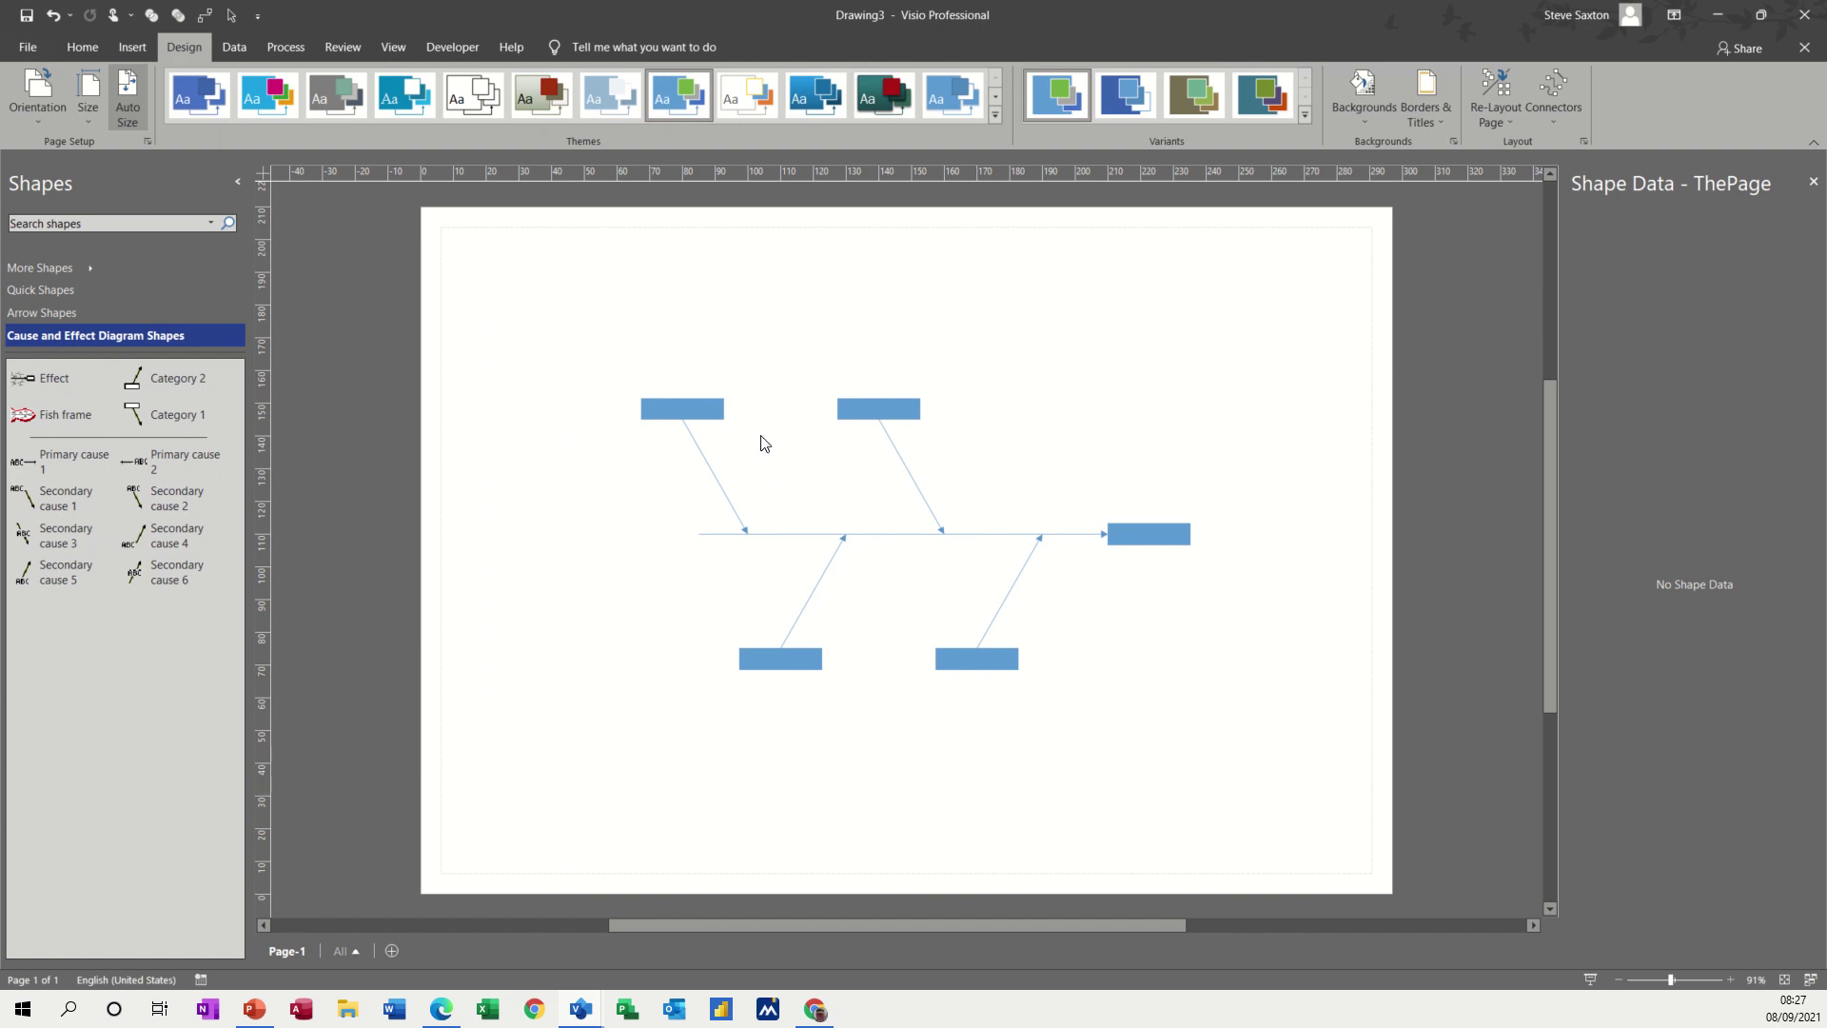
Box-select every shape of the sample fishbone and delete them all.
{"action": "left_click", "coordinate": [654, 414]}
{"action": "left_click", "coordinate": [880, 422]}
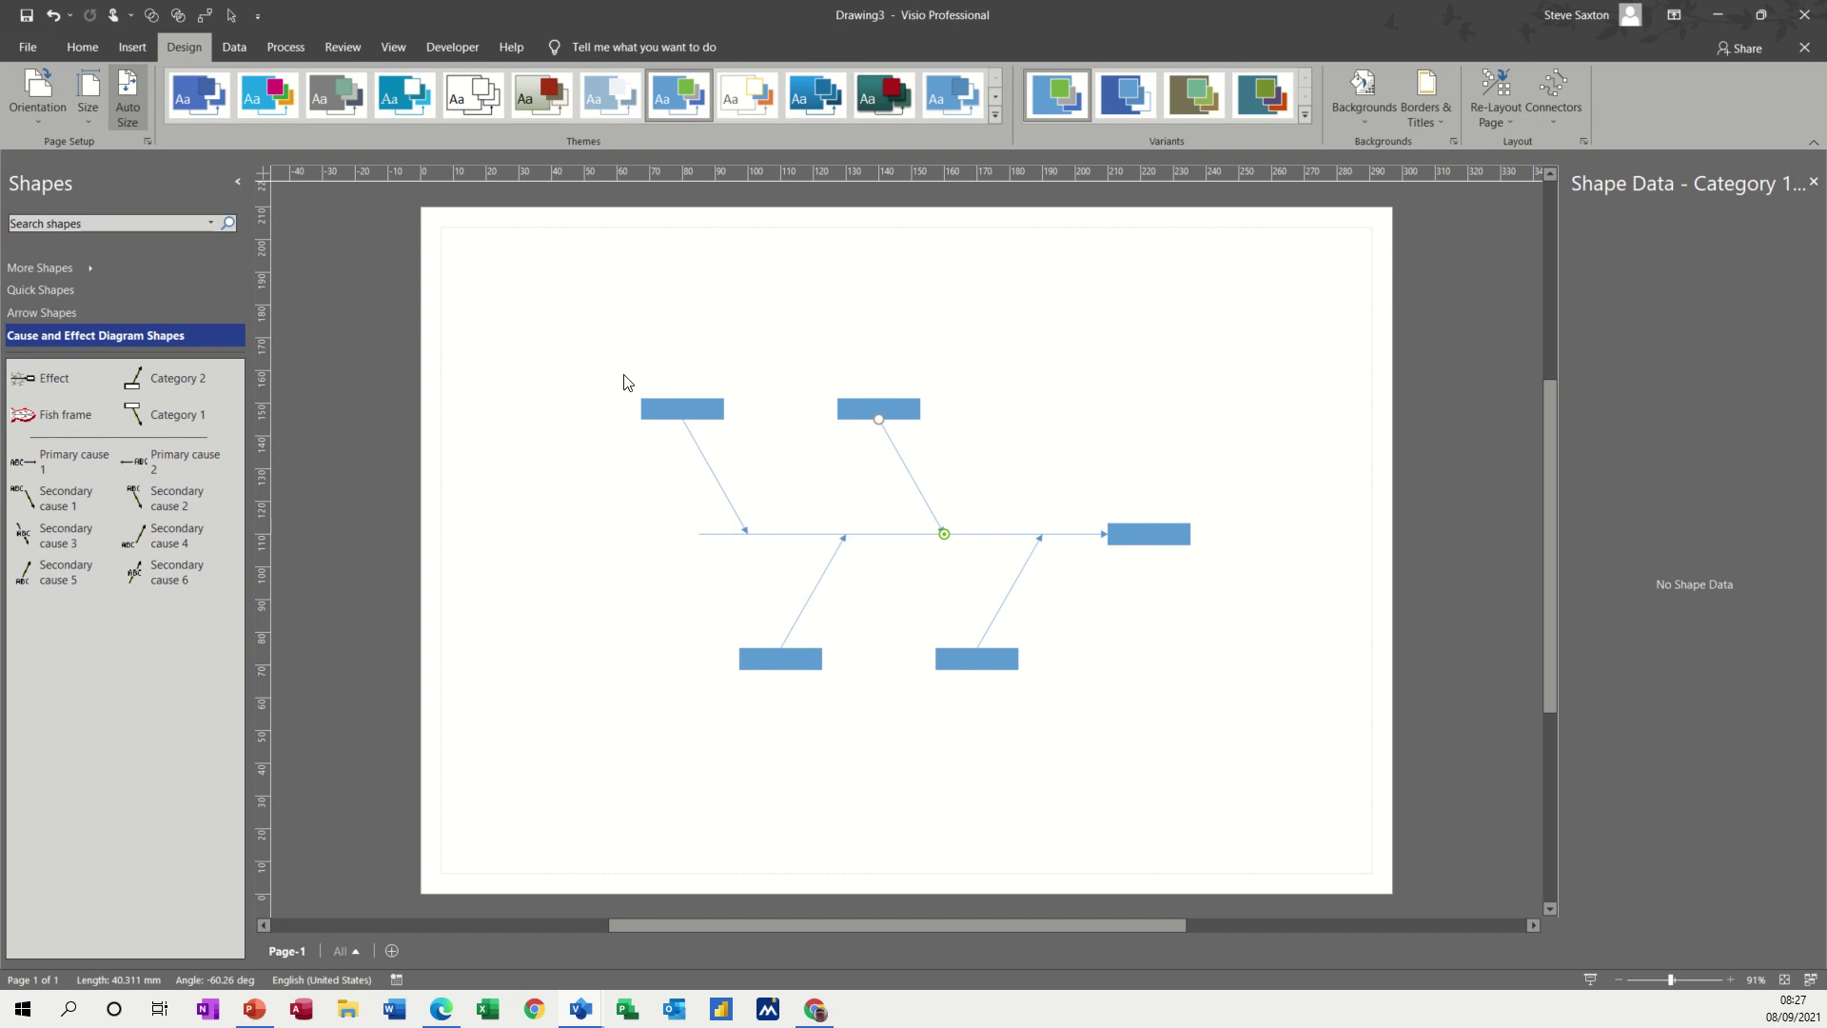
{"action": "left_click_drag", "start_coordinate": [593, 372], "coordinate": [1212, 721]}
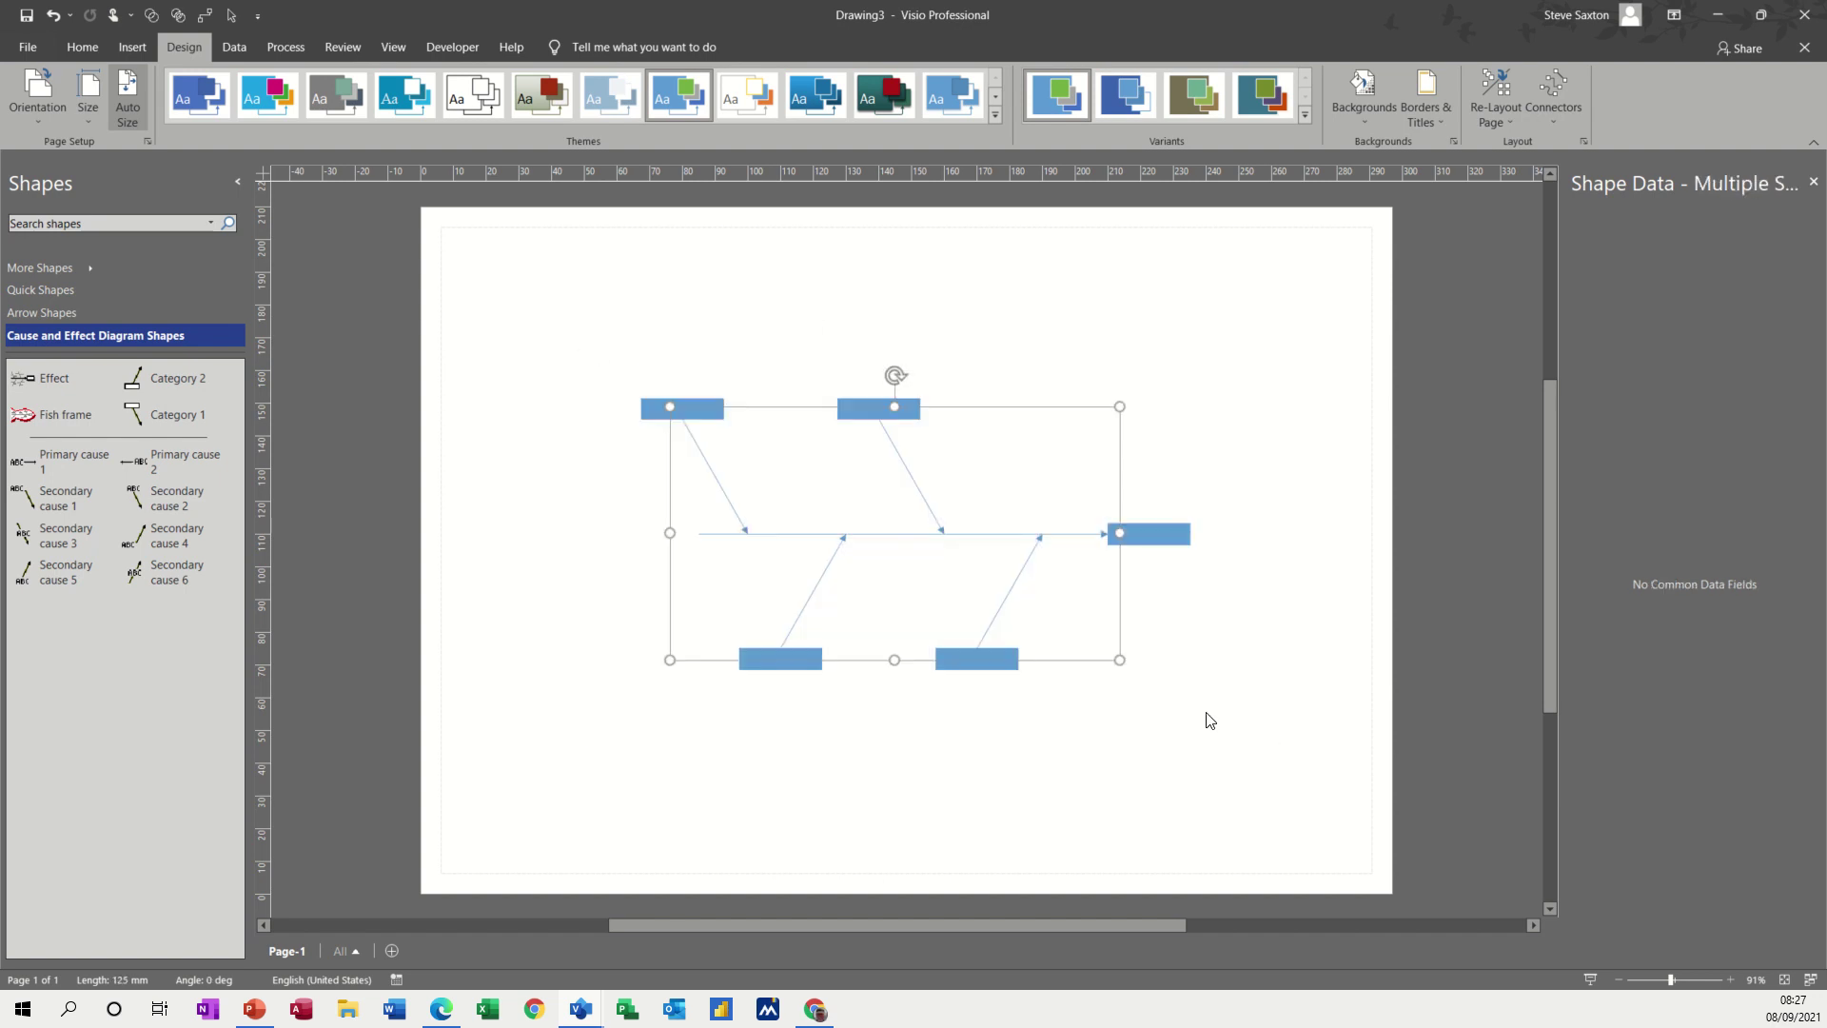
{"action": "key", "text": "Delete"}
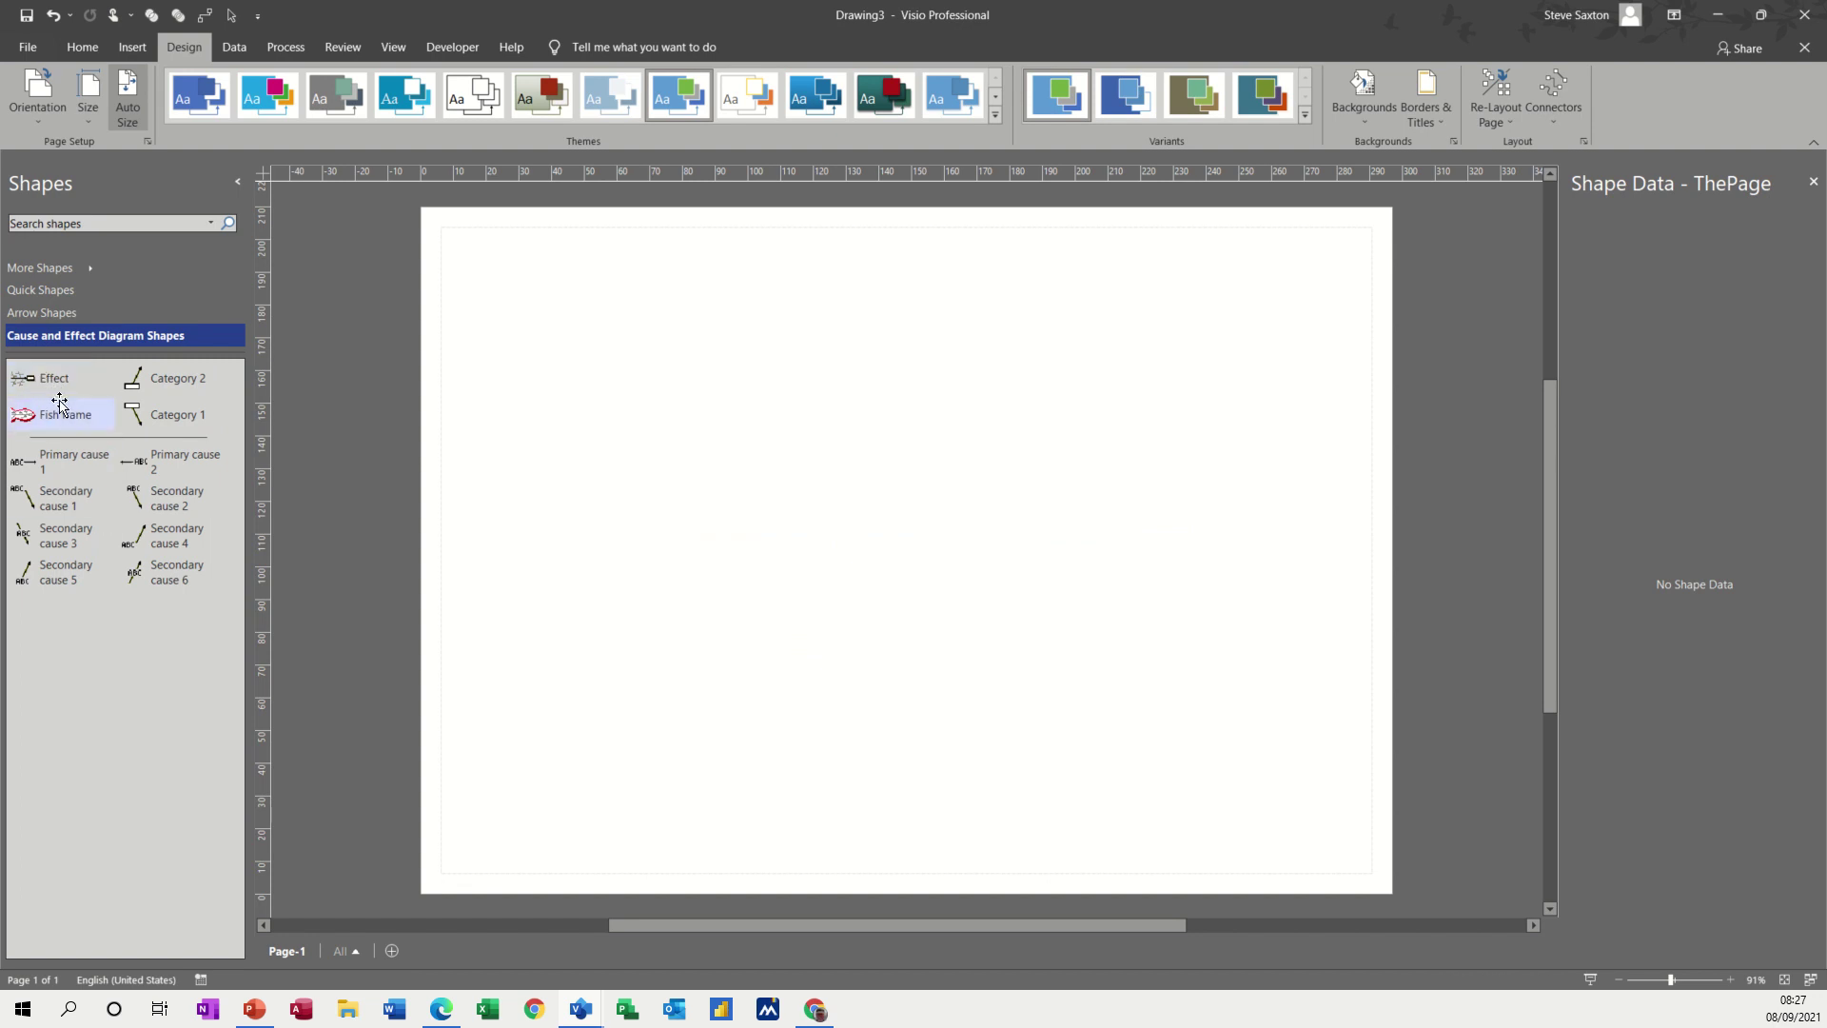
Place an Effect spine across the page and label its head box 'Loss Customers'.
{"action": "left_click_drag", "start_coordinate": [47, 378], "coordinate": [906, 483]}
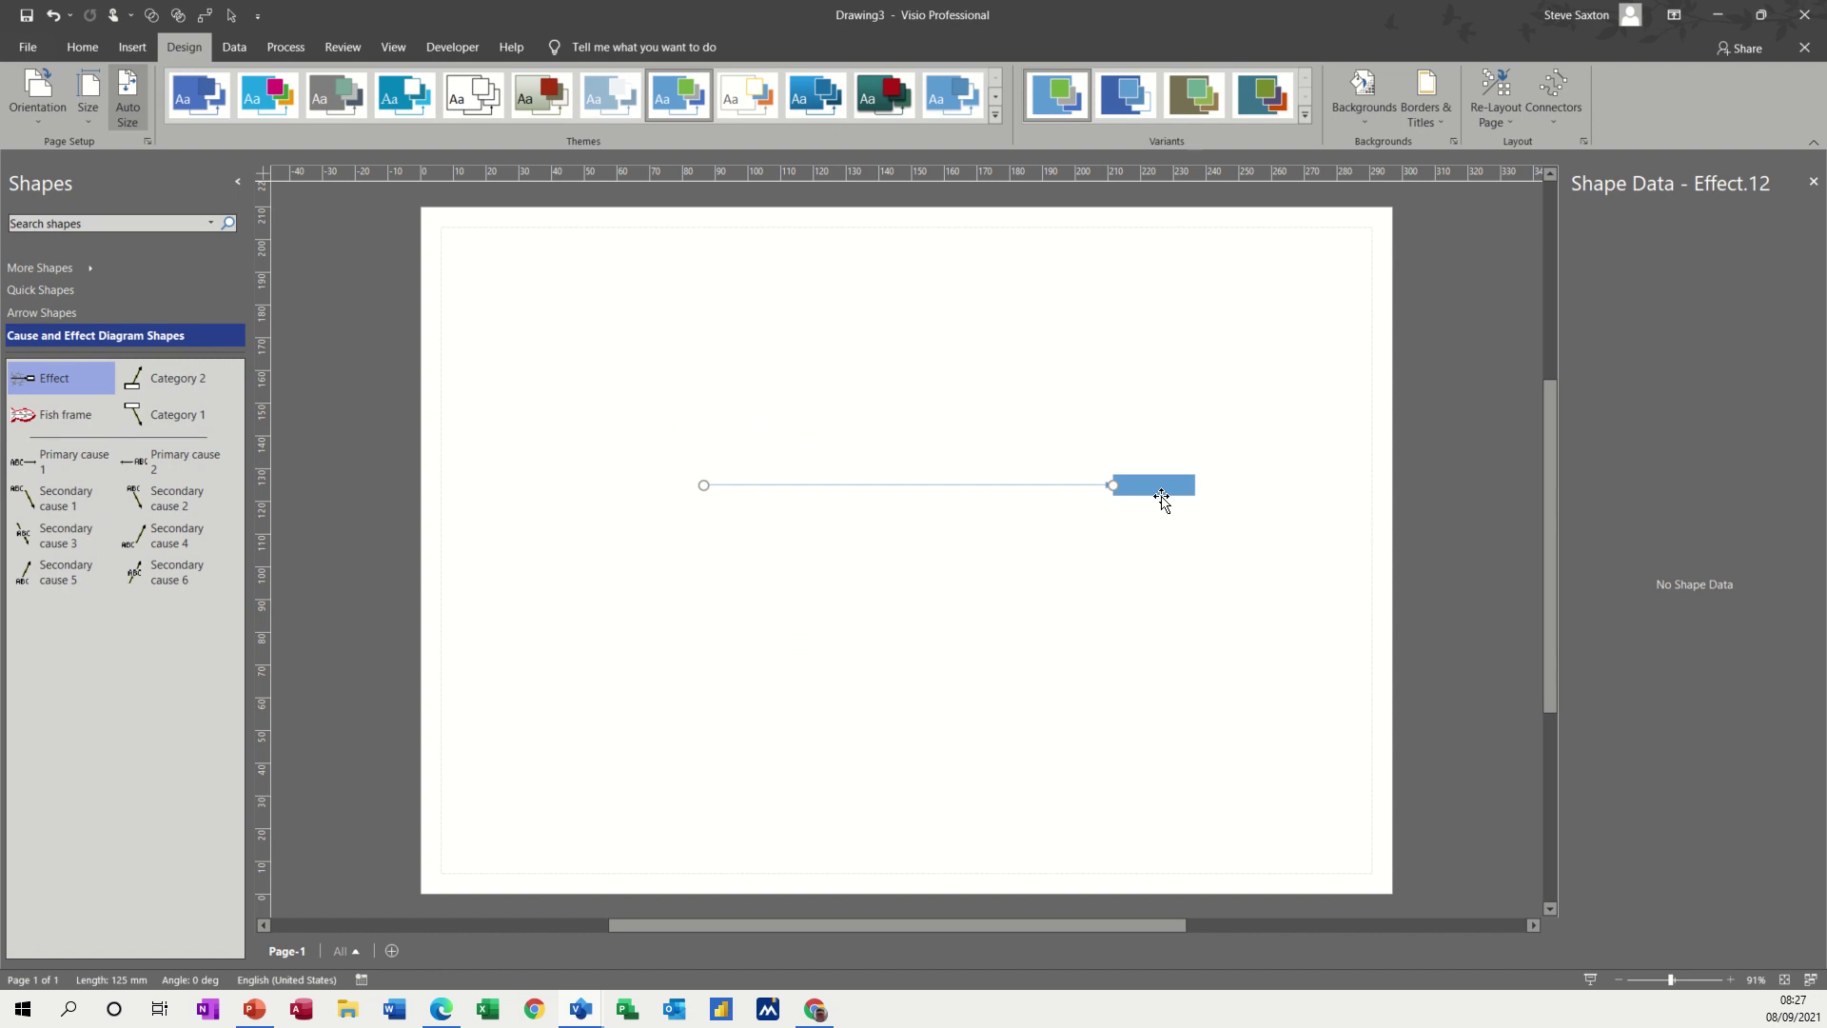
{"action": "double_click", "coordinate": [1156, 489]}
{"action": "type", "text": "Loss Customers"}
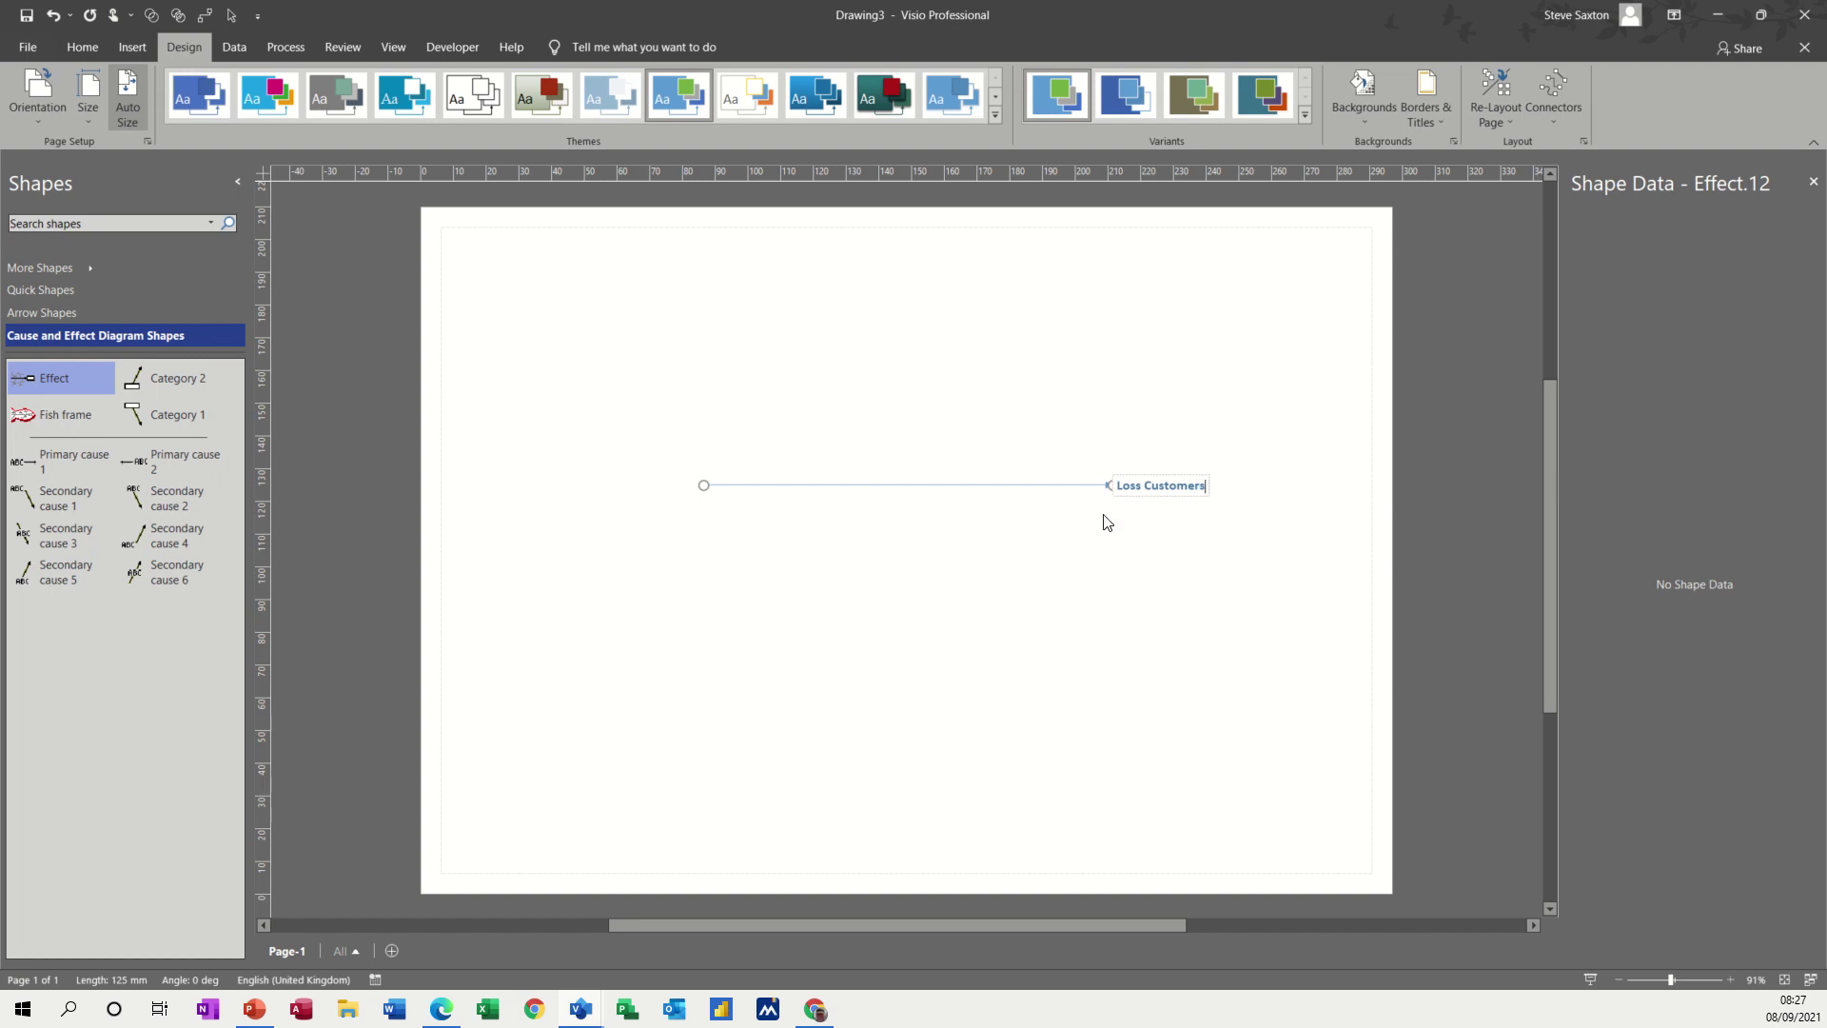
{"action": "left_click", "coordinate": [757, 553]}
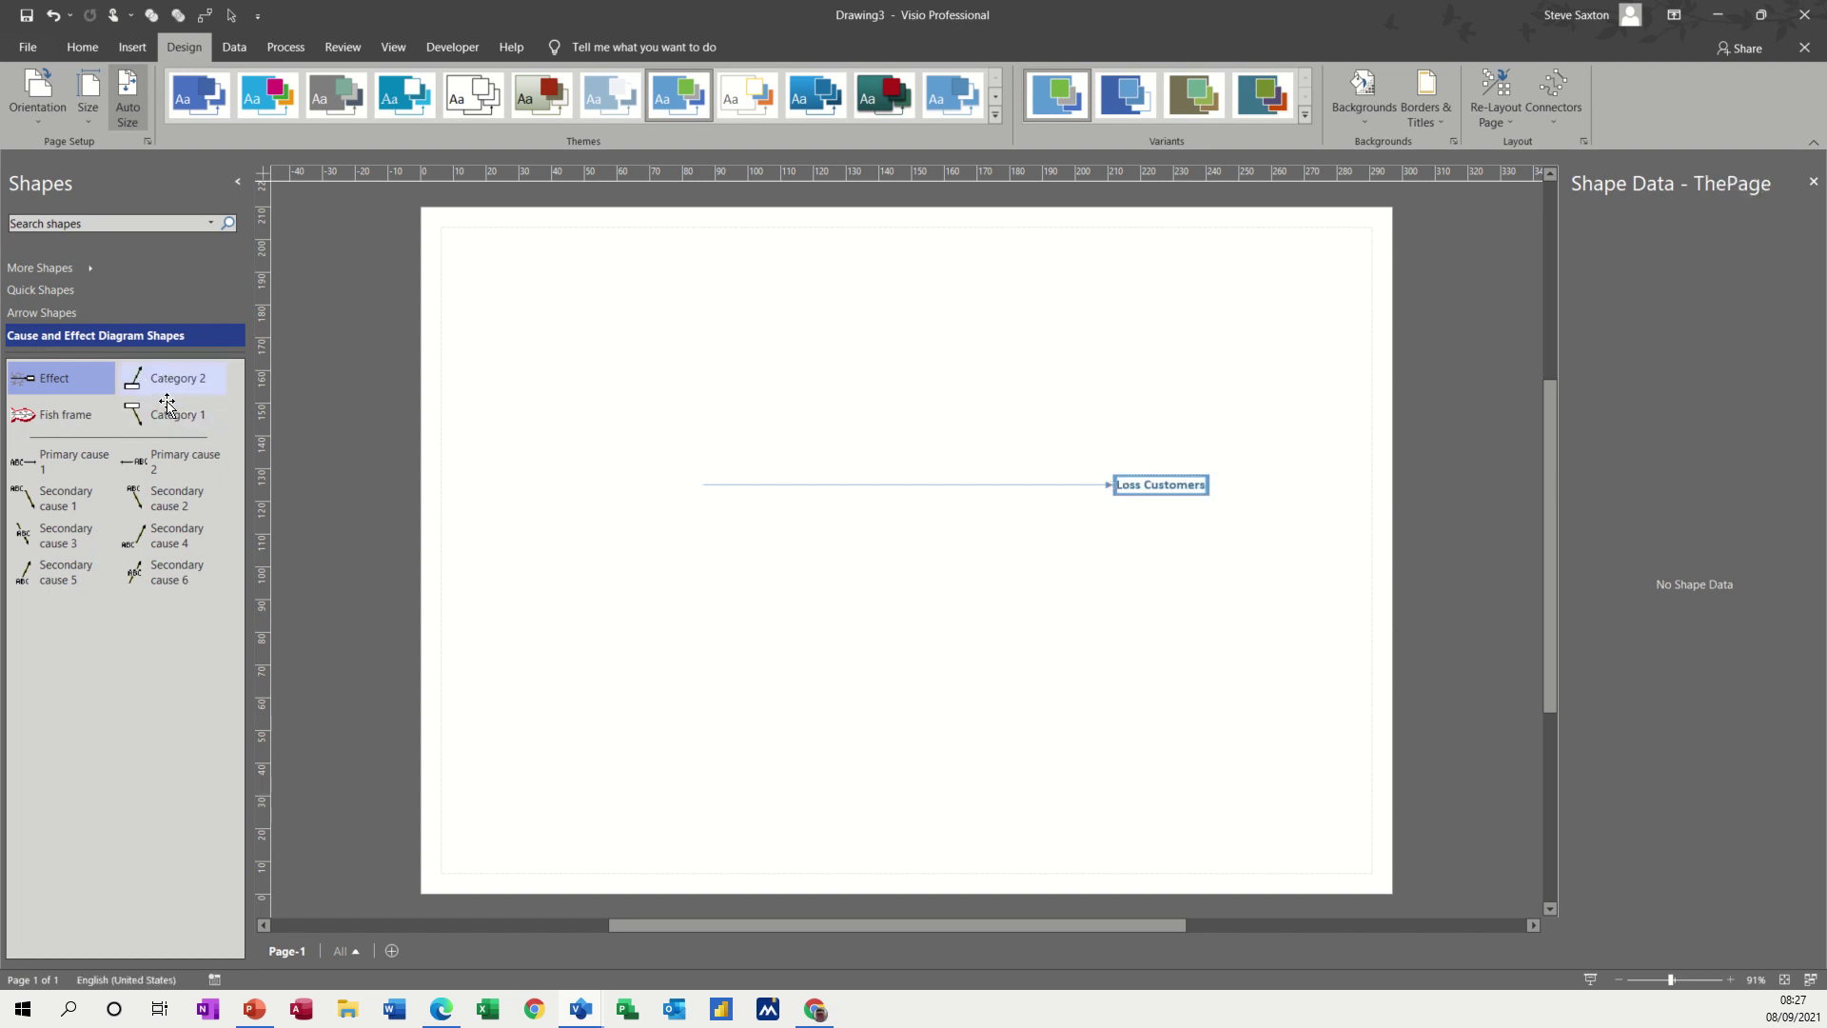
Attach four category branches to the spine, two above and two below it.
{"action": "left_click_drag", "start_coordinate": [180, 413], "coordinate": [766, 438]}
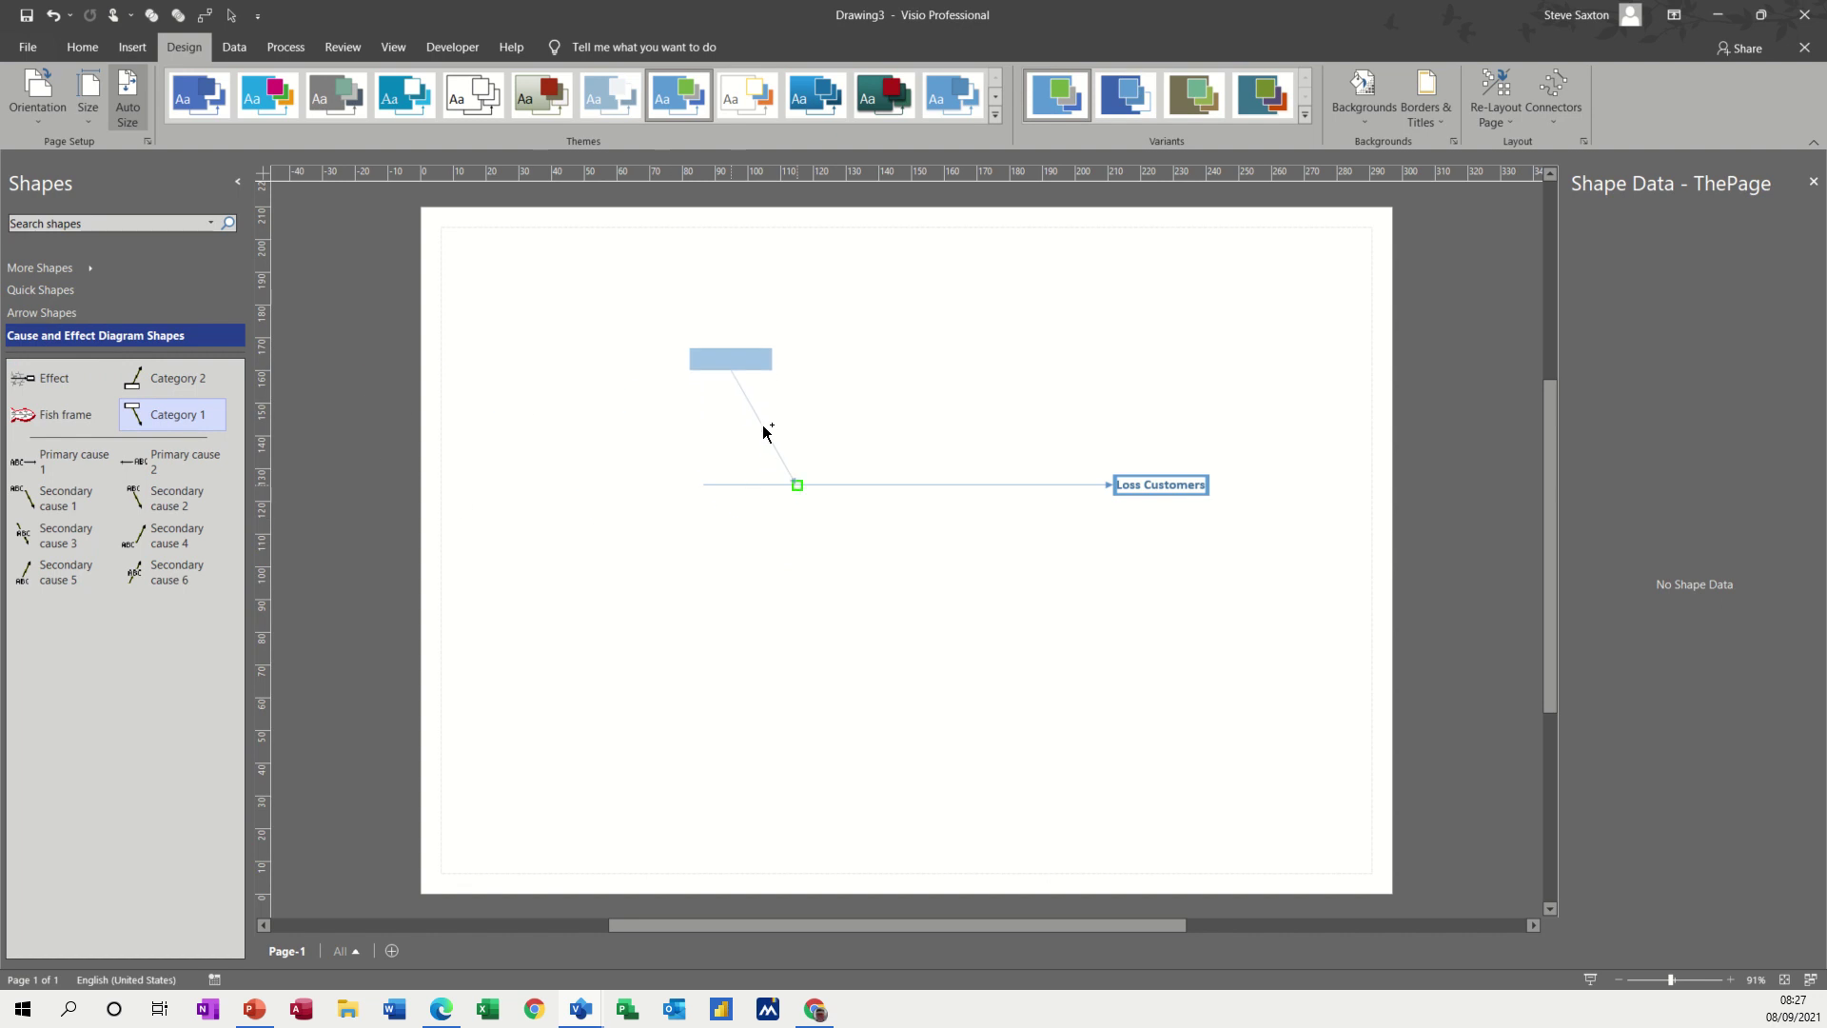
{"action": "left_click_drag", "start_coordinate": [193, 431], "coordinate": [975, 435]}
{"action": "left_click_drag", "start_coordinate": [176, 378], "coordinate": [715, 545]}
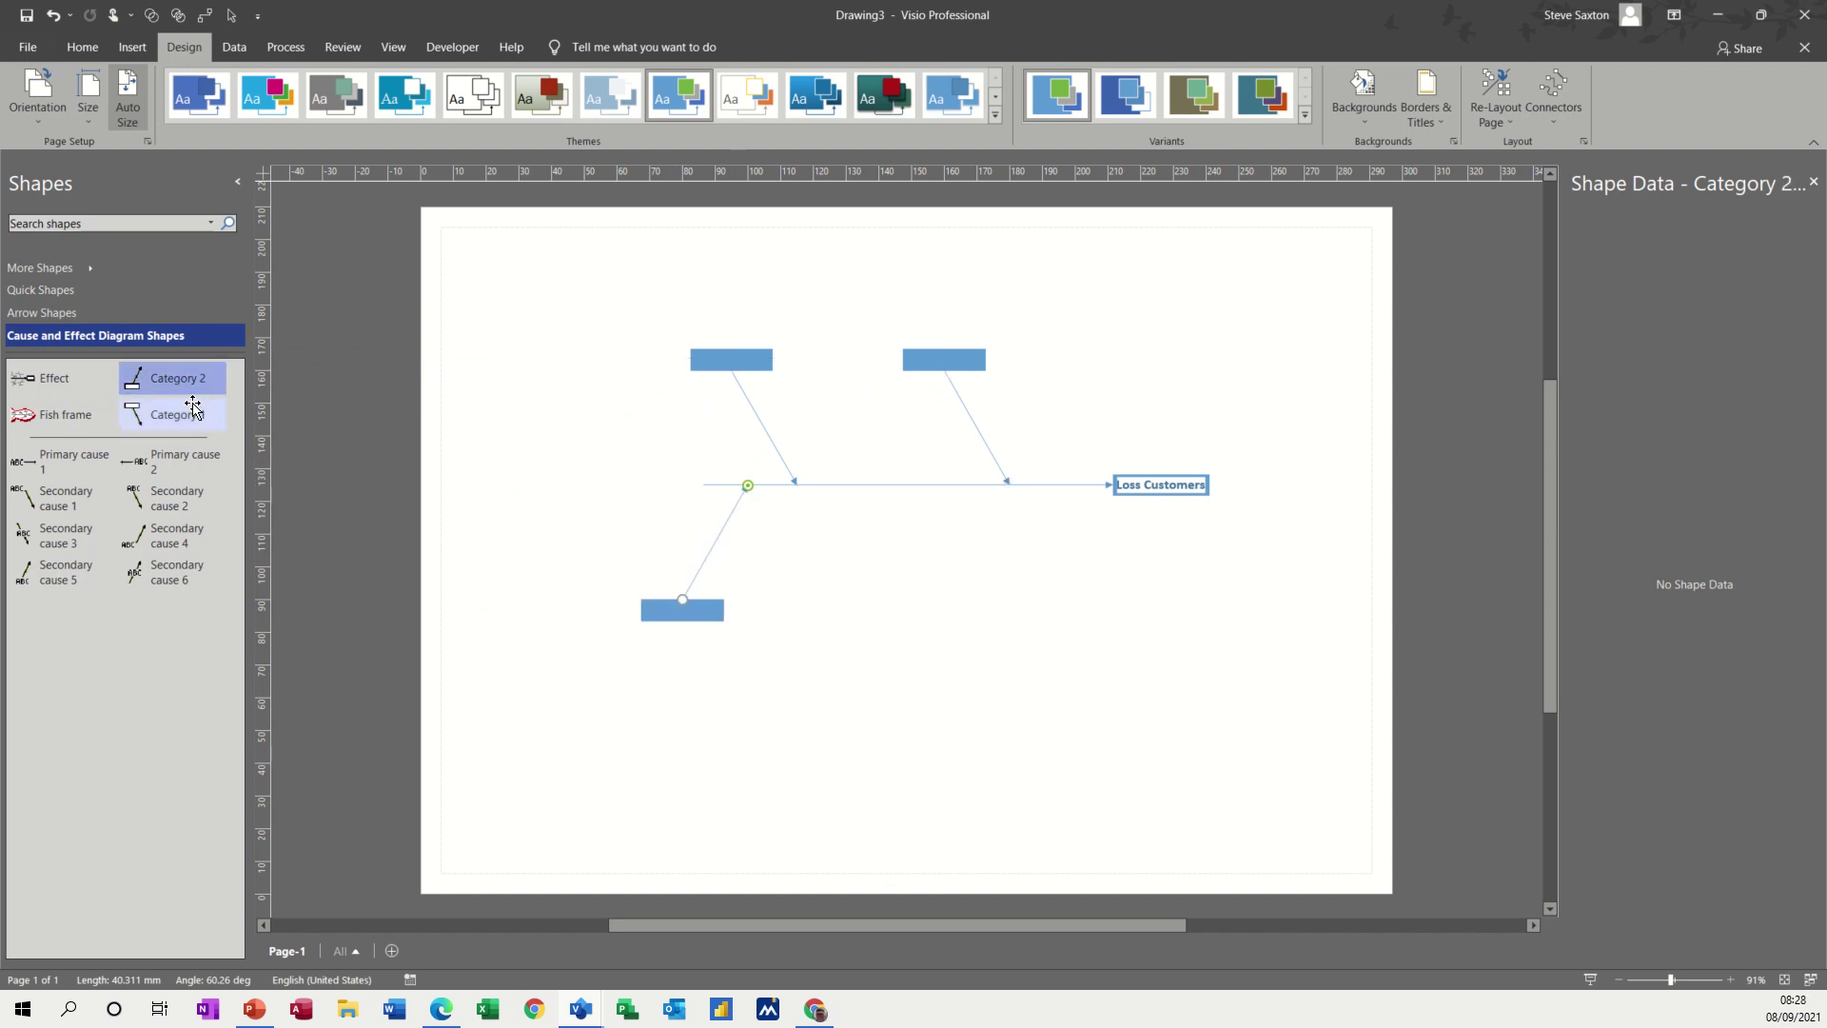
{"action": "left_click_drag", "start_coordinate": [193, 407], "coordinate": [926, 534]}
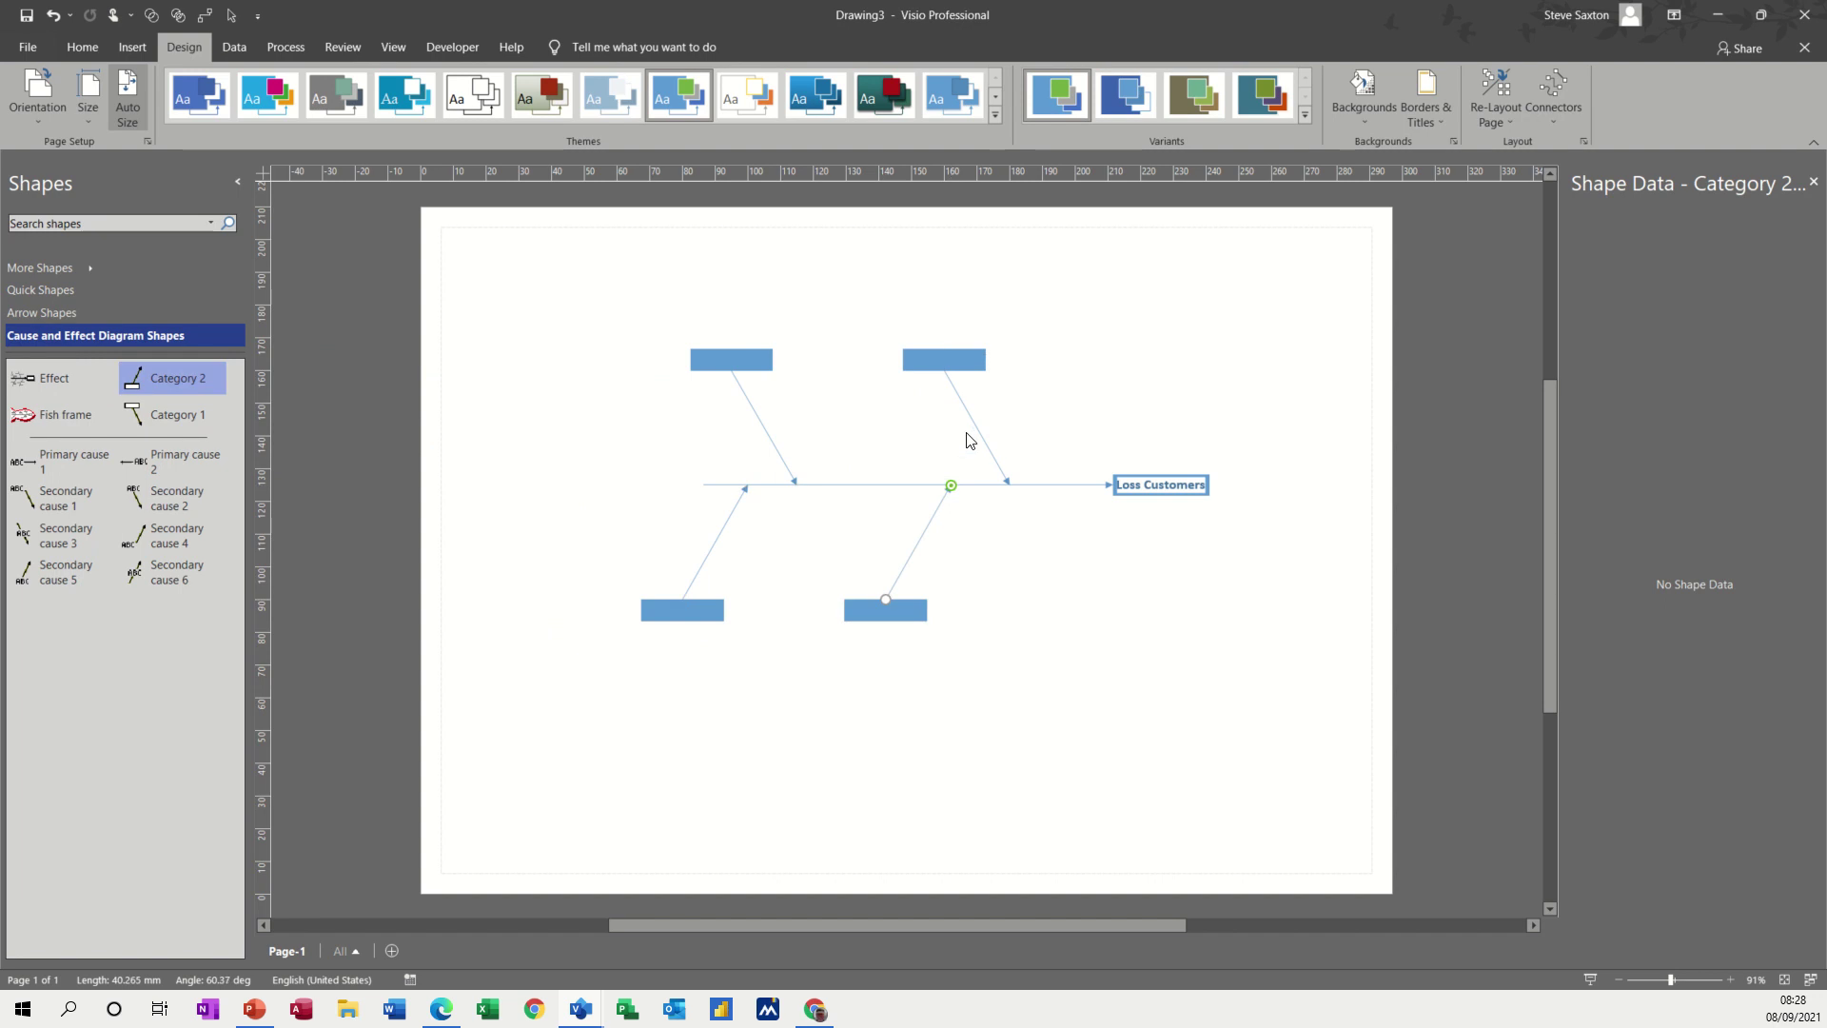
Label the upper category boxes 'Bad Location' and 'Take Aways'.
{"action": "double_click", "coordinate": [752, 357]}
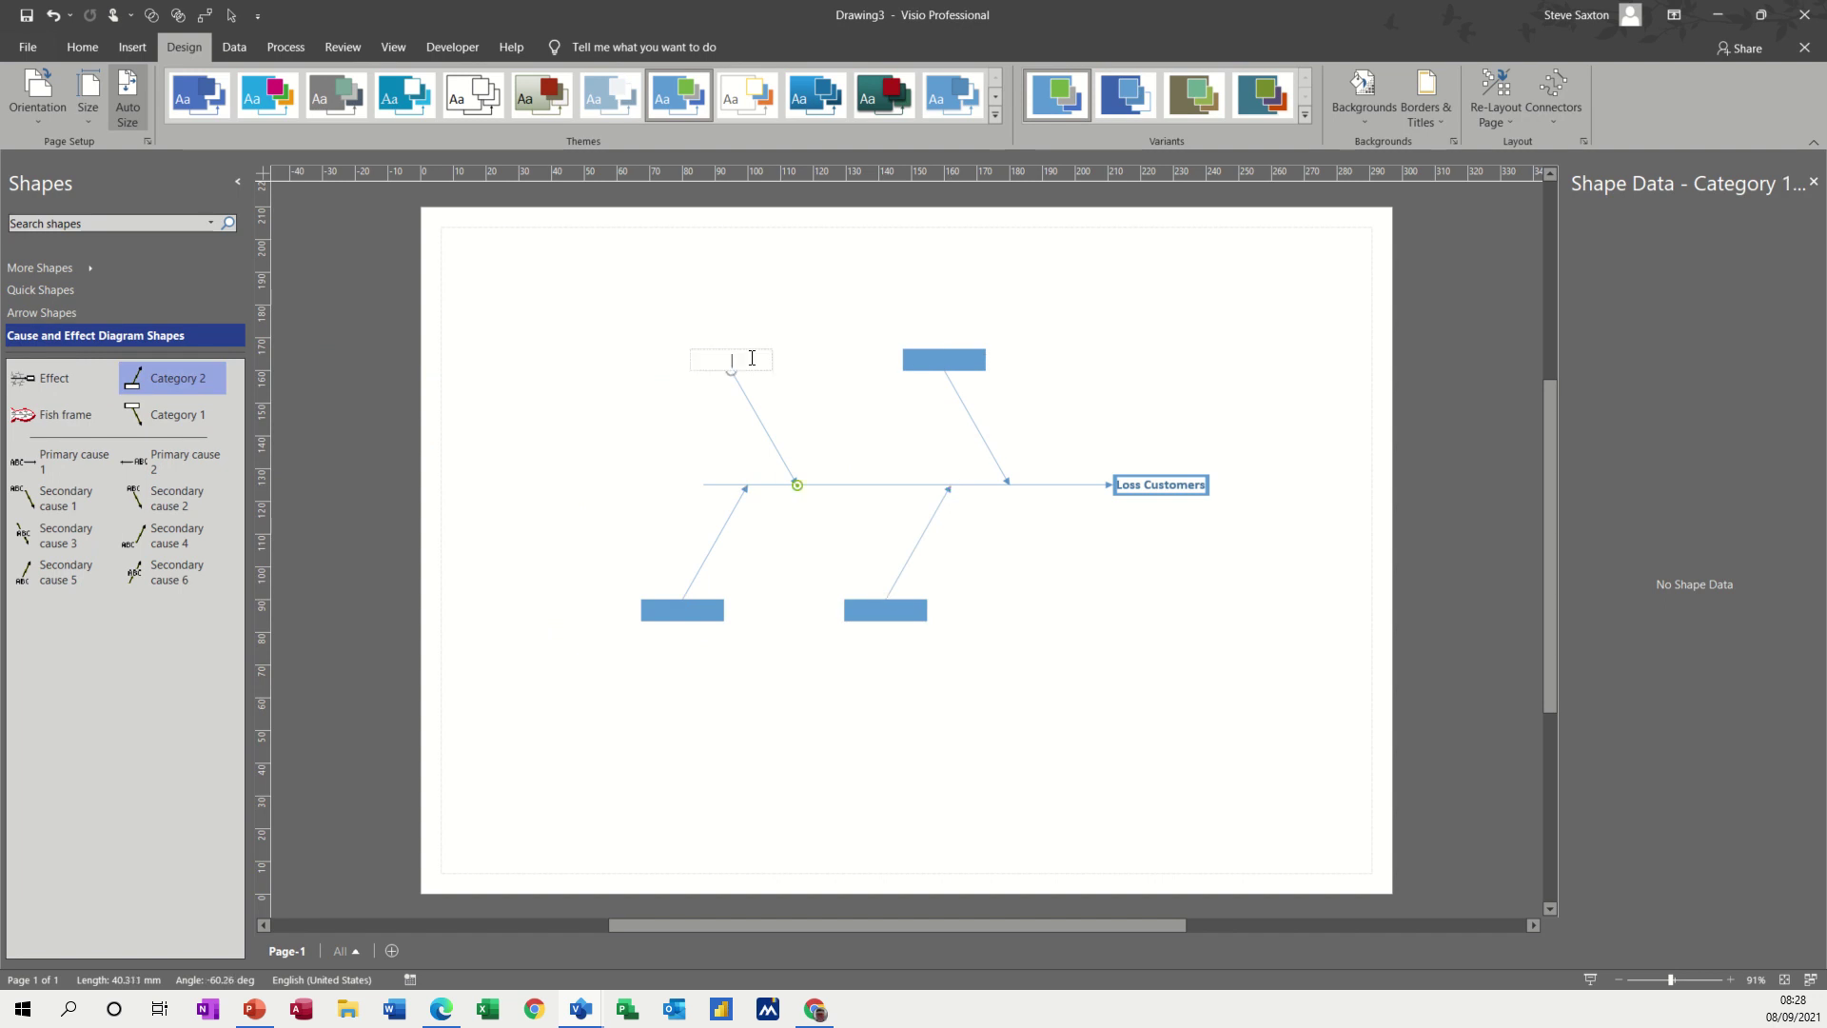
{"action": "type", "text": "Bad Location"}
{"action": "left_click", "coordinate": [940, 364]}
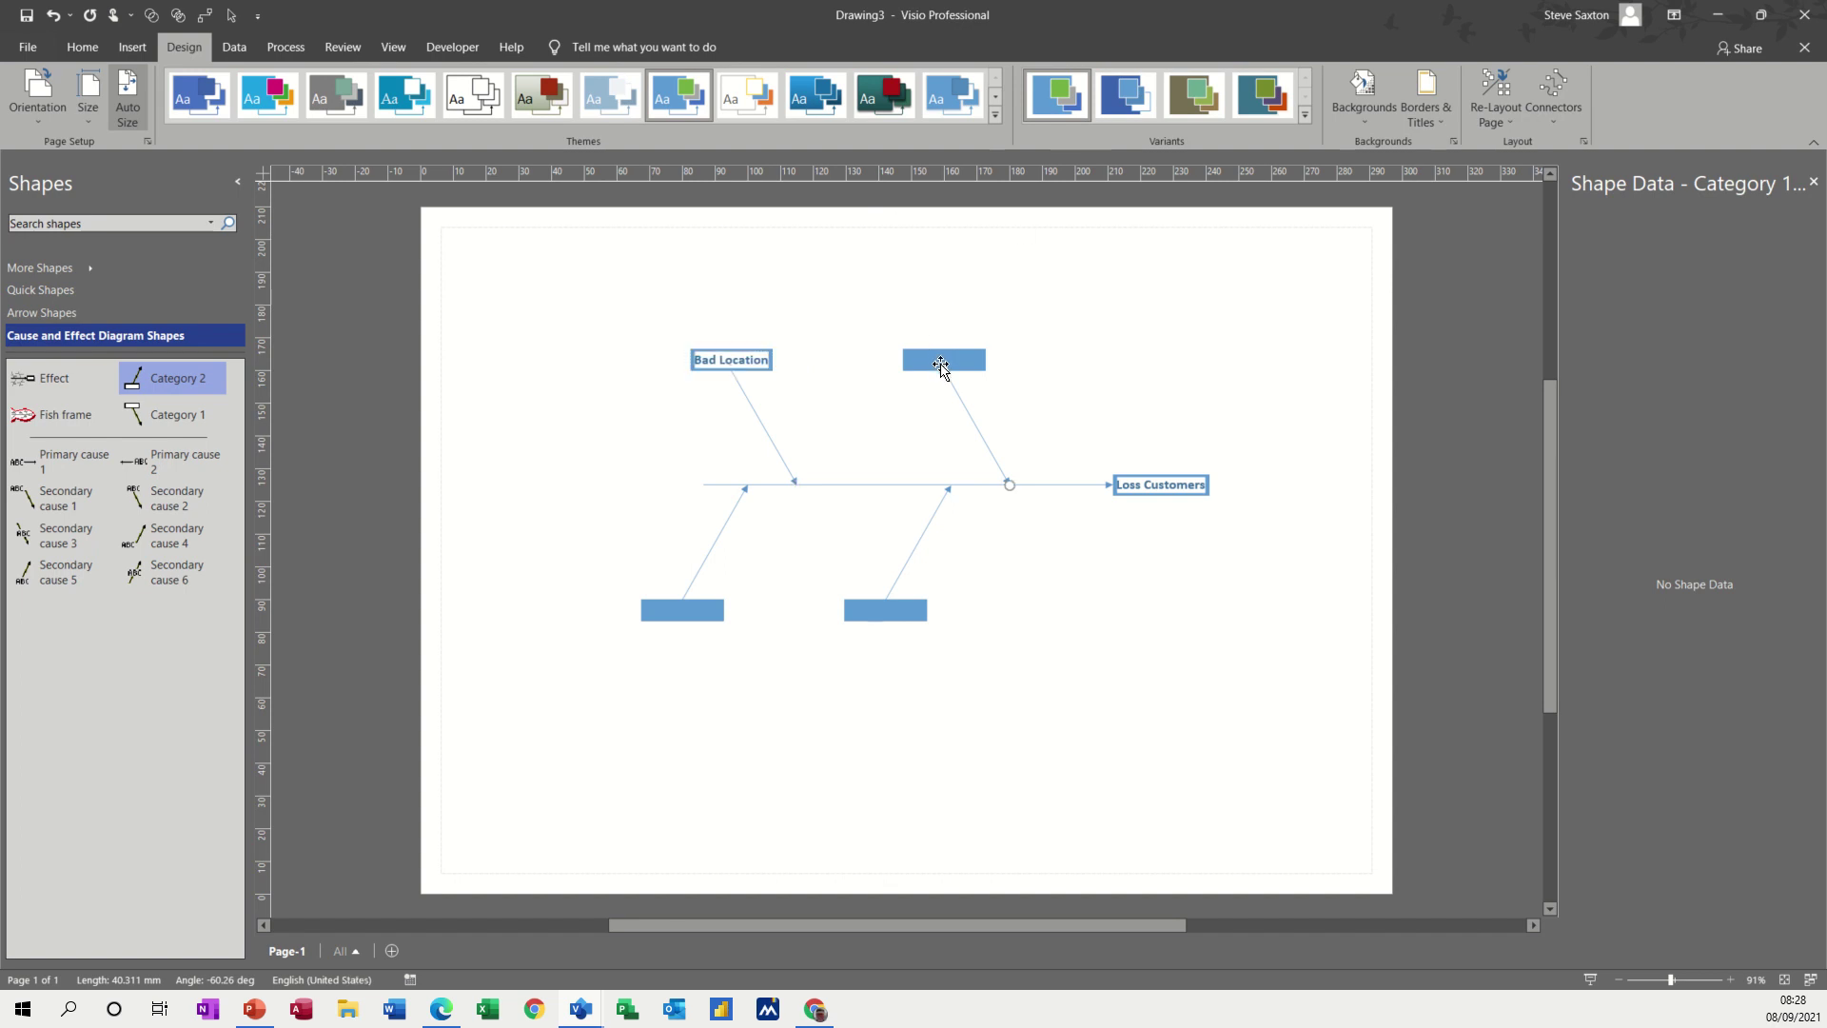
{"action": "double_click", "coordinate": [940, 364]}
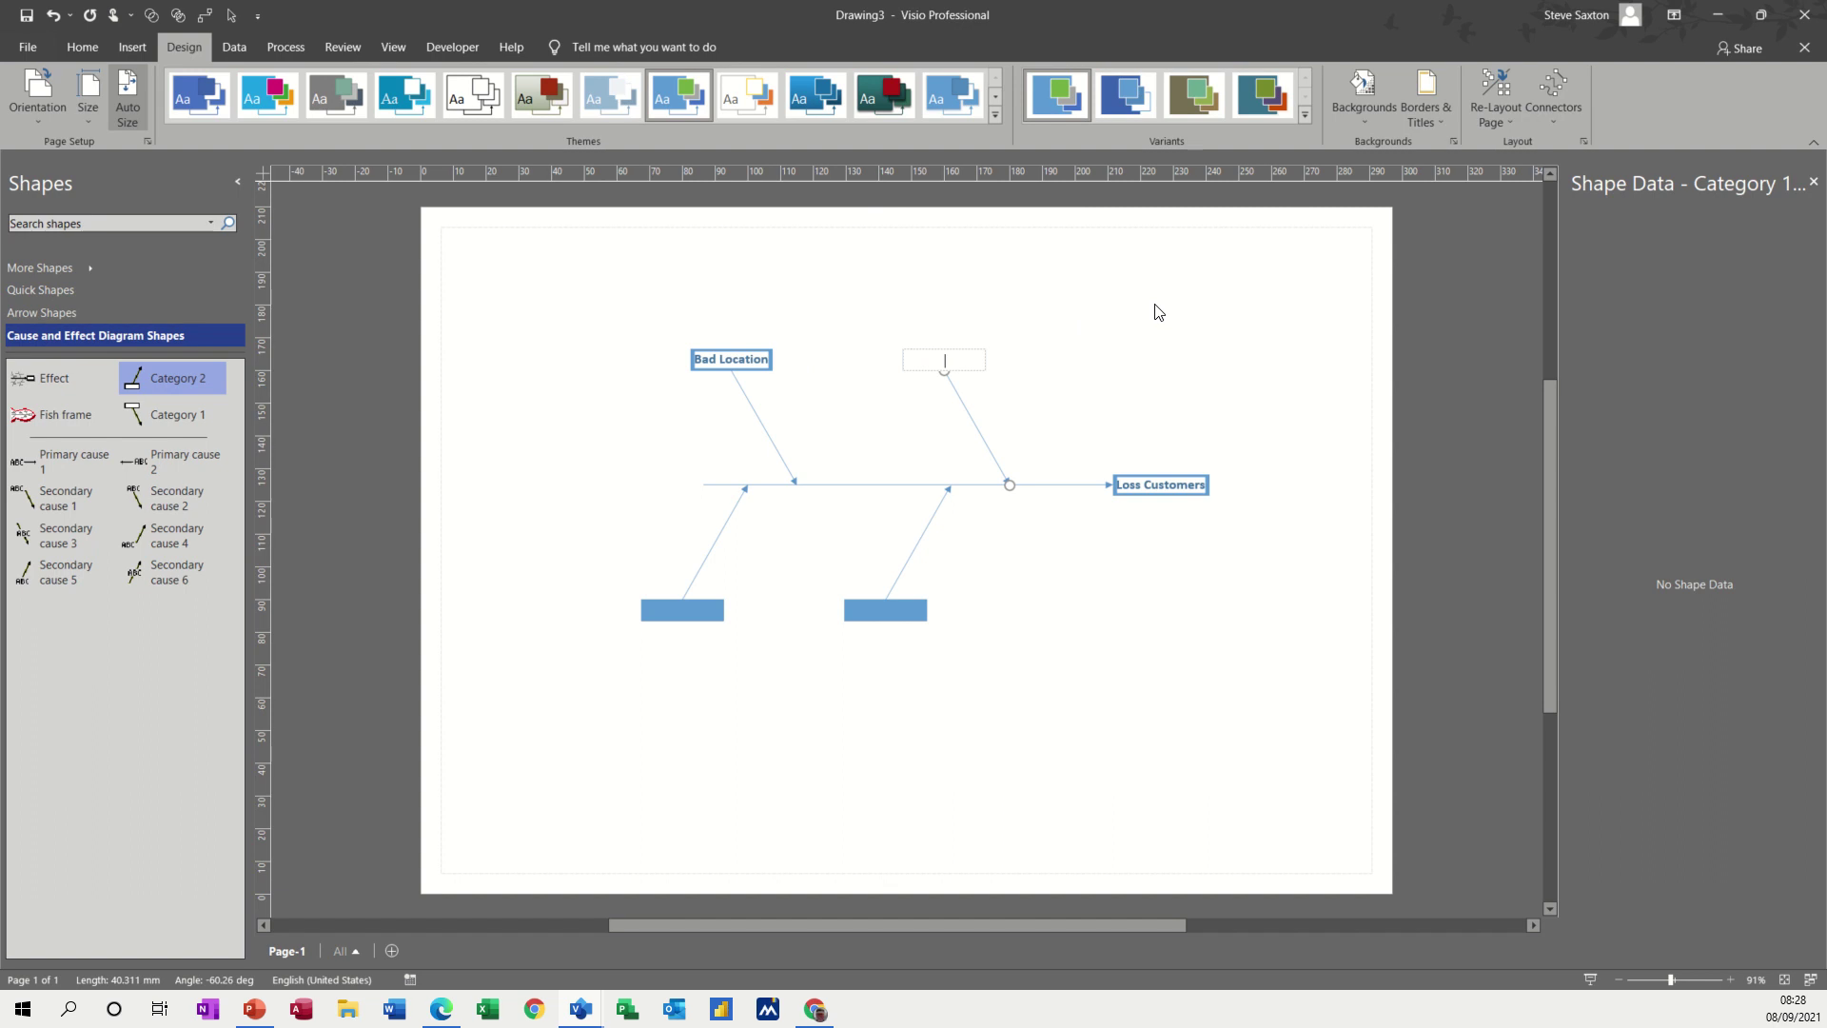
{"action": "type", "text": "Take Aways"}
{"action": "left_click", "coordinate": [877, 614]}
Label the lower category boxes 'Pensioners' and 'Product'.
{"action": "double_click", "coordinate": [880, 612]}
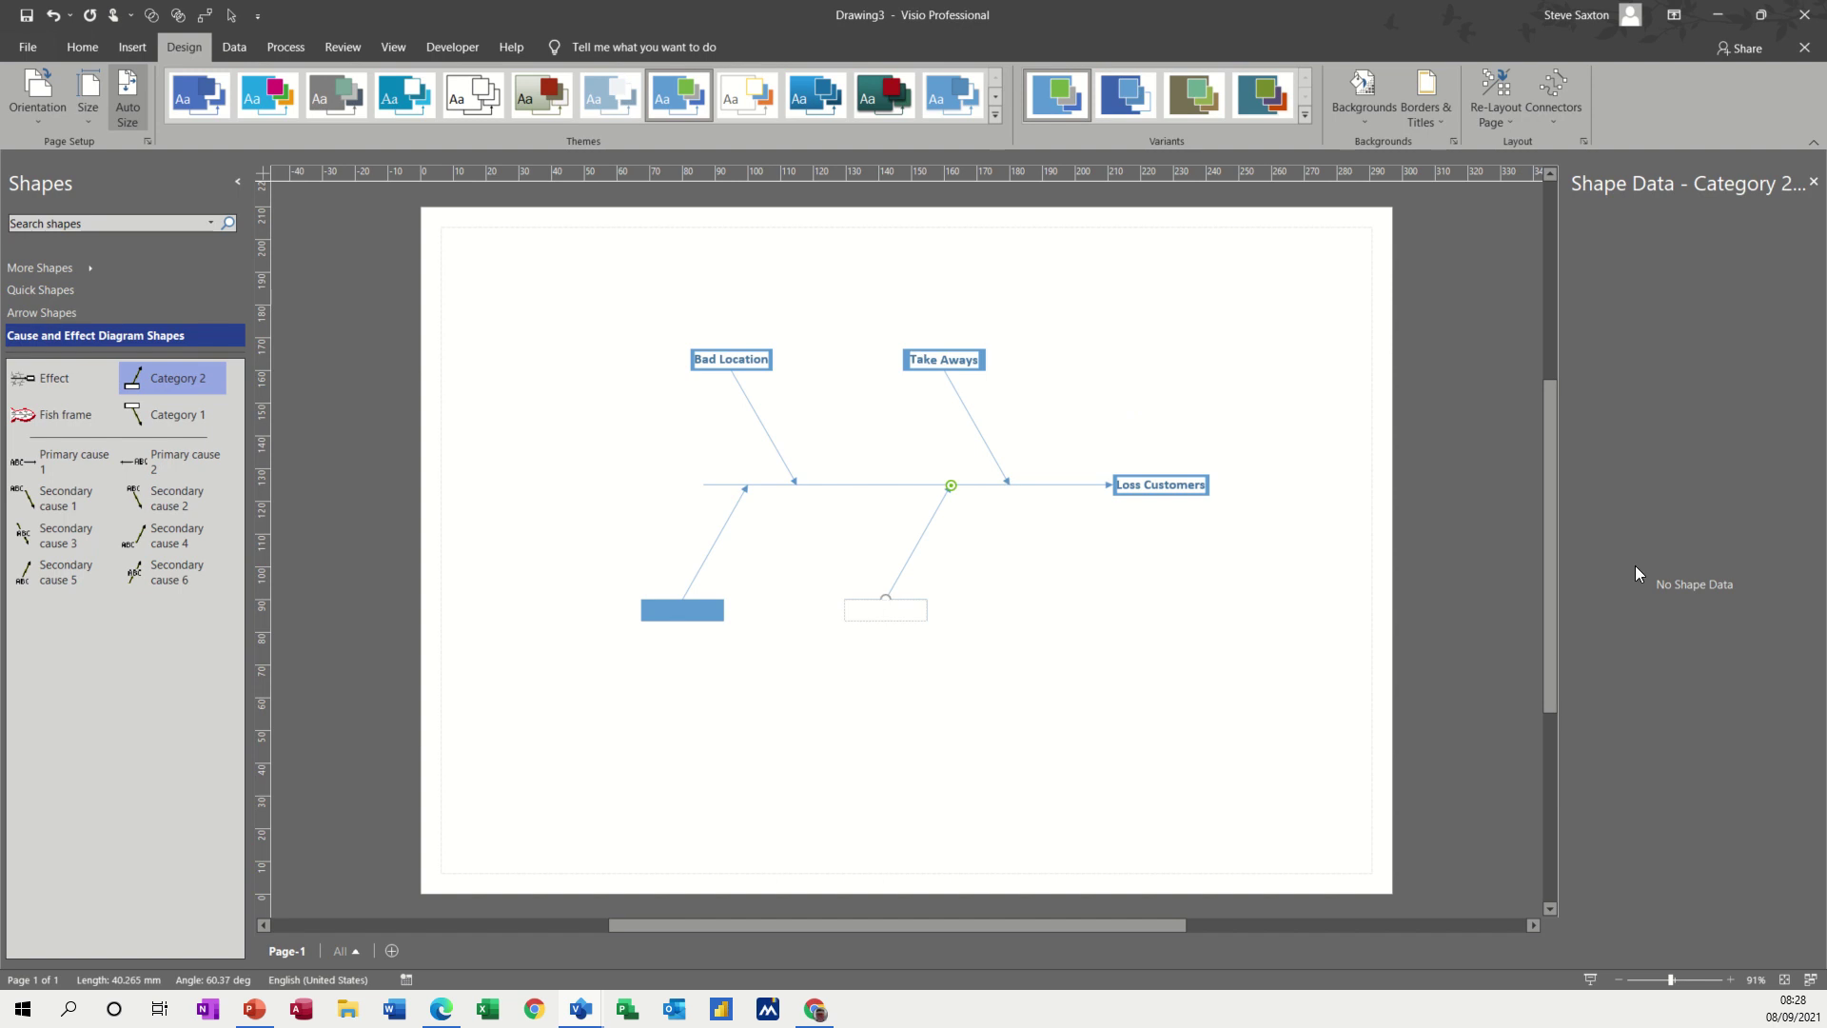
{"action": "type", "text": "Pensioners"}
{"action": "left_click", "coordinate": [673, 612]}
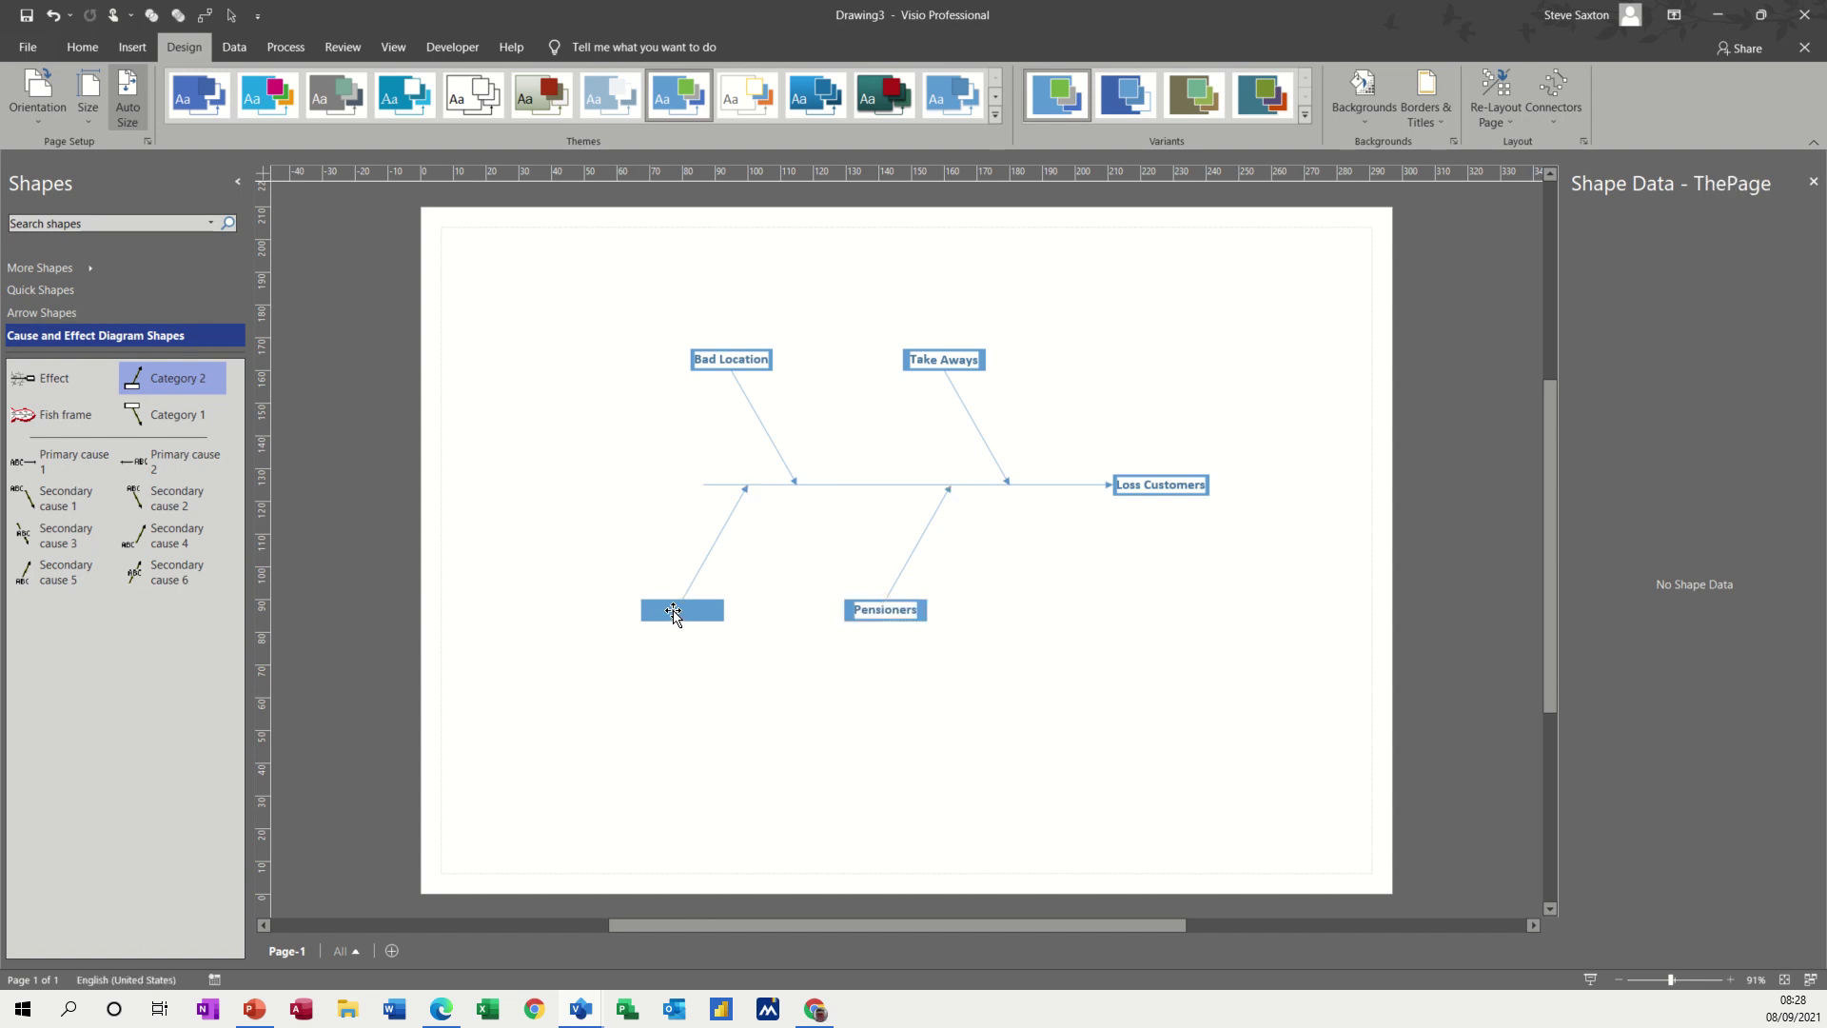
{"action": "double_click", "coordinate": [674, 611]}
{"action": "type", "text": "P"}
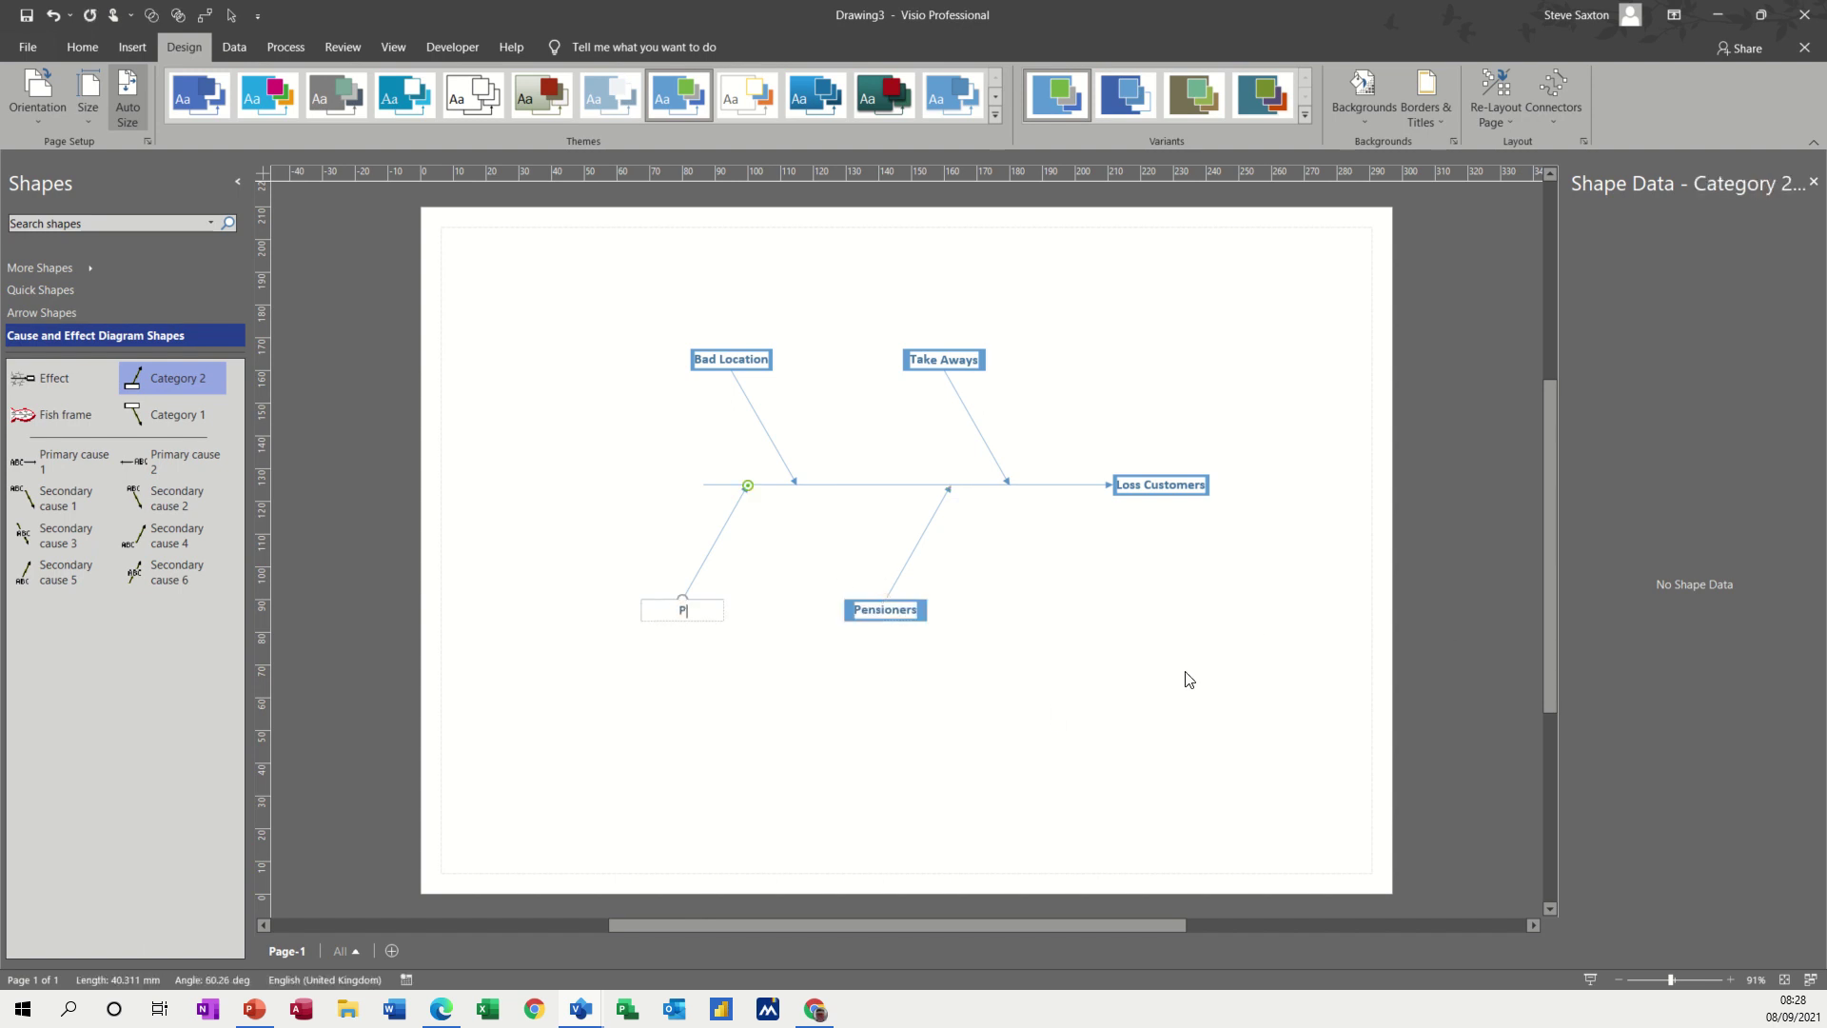
{"action": "type", "text": "roduct"}
{"action": "left_click", "coordinate": [1074, 697]}
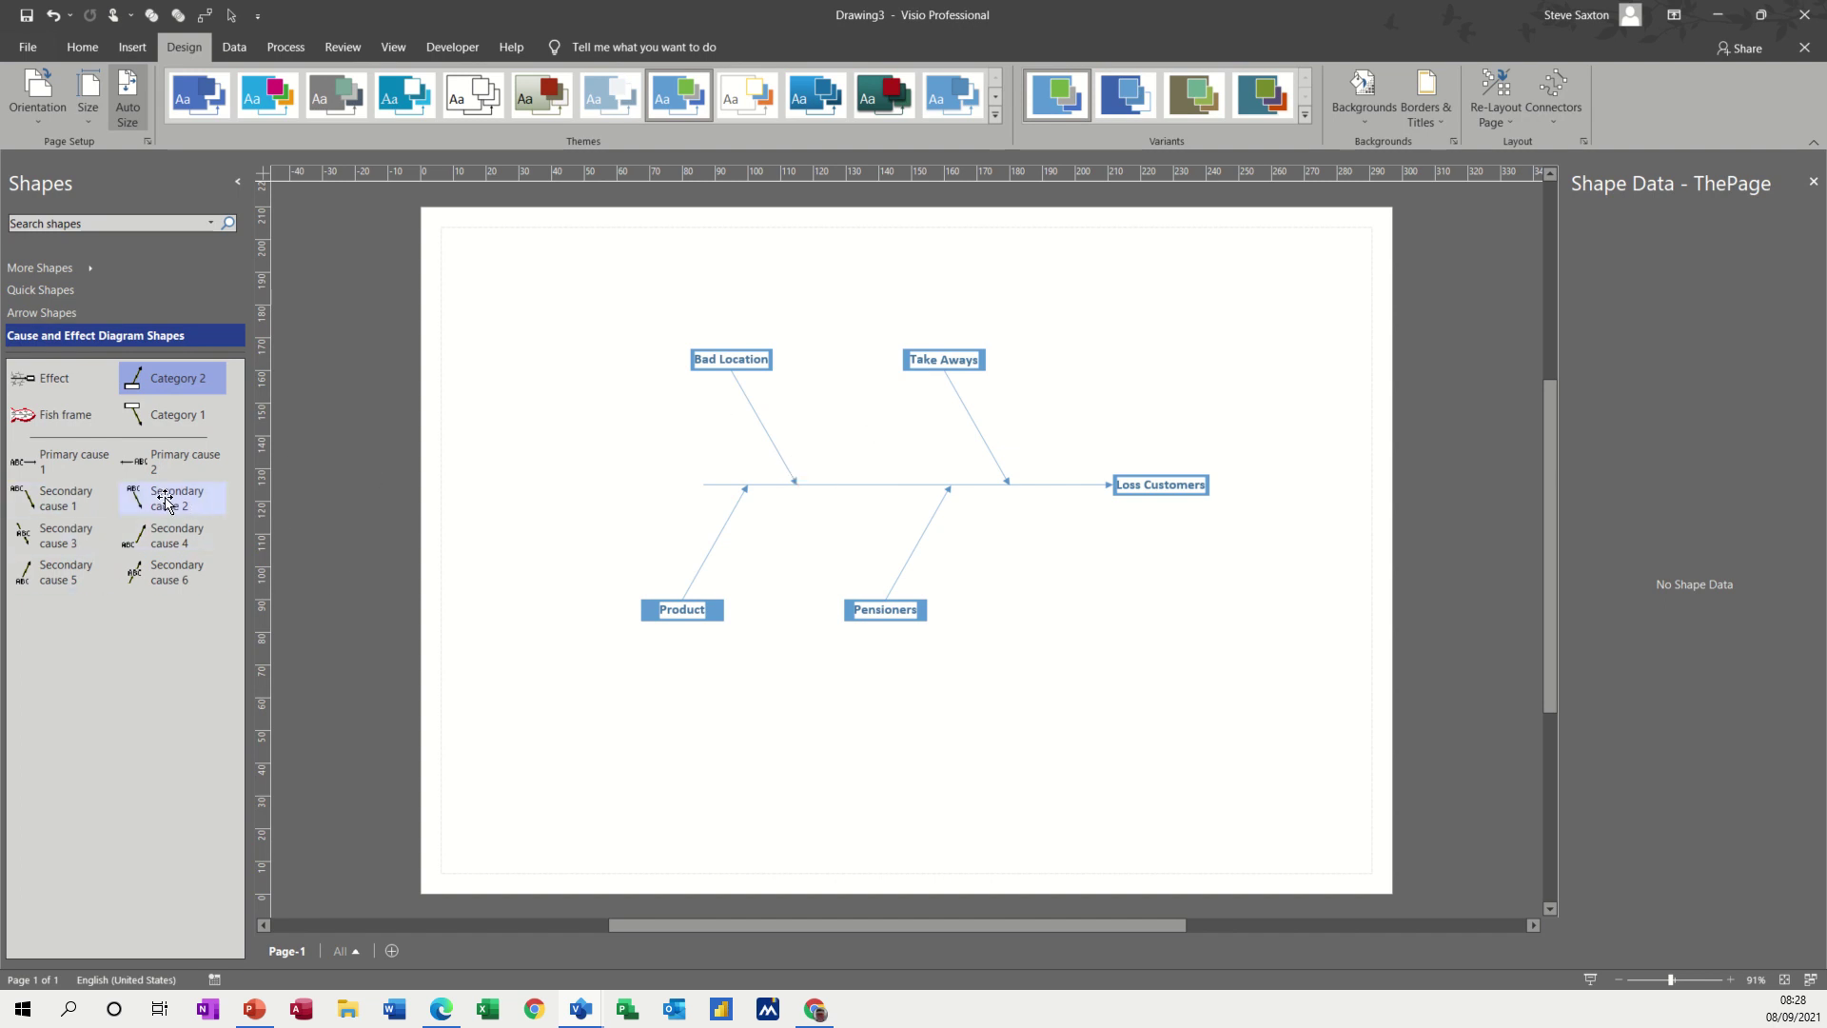
Add a secondary cause labelled 'No Parking' to the Bad Location bone.
{"action": "left_click_drag", "start_coordinate": [52, 500], "coordinate": [819, 413]}
{"action": "key", "text": "Escape"}
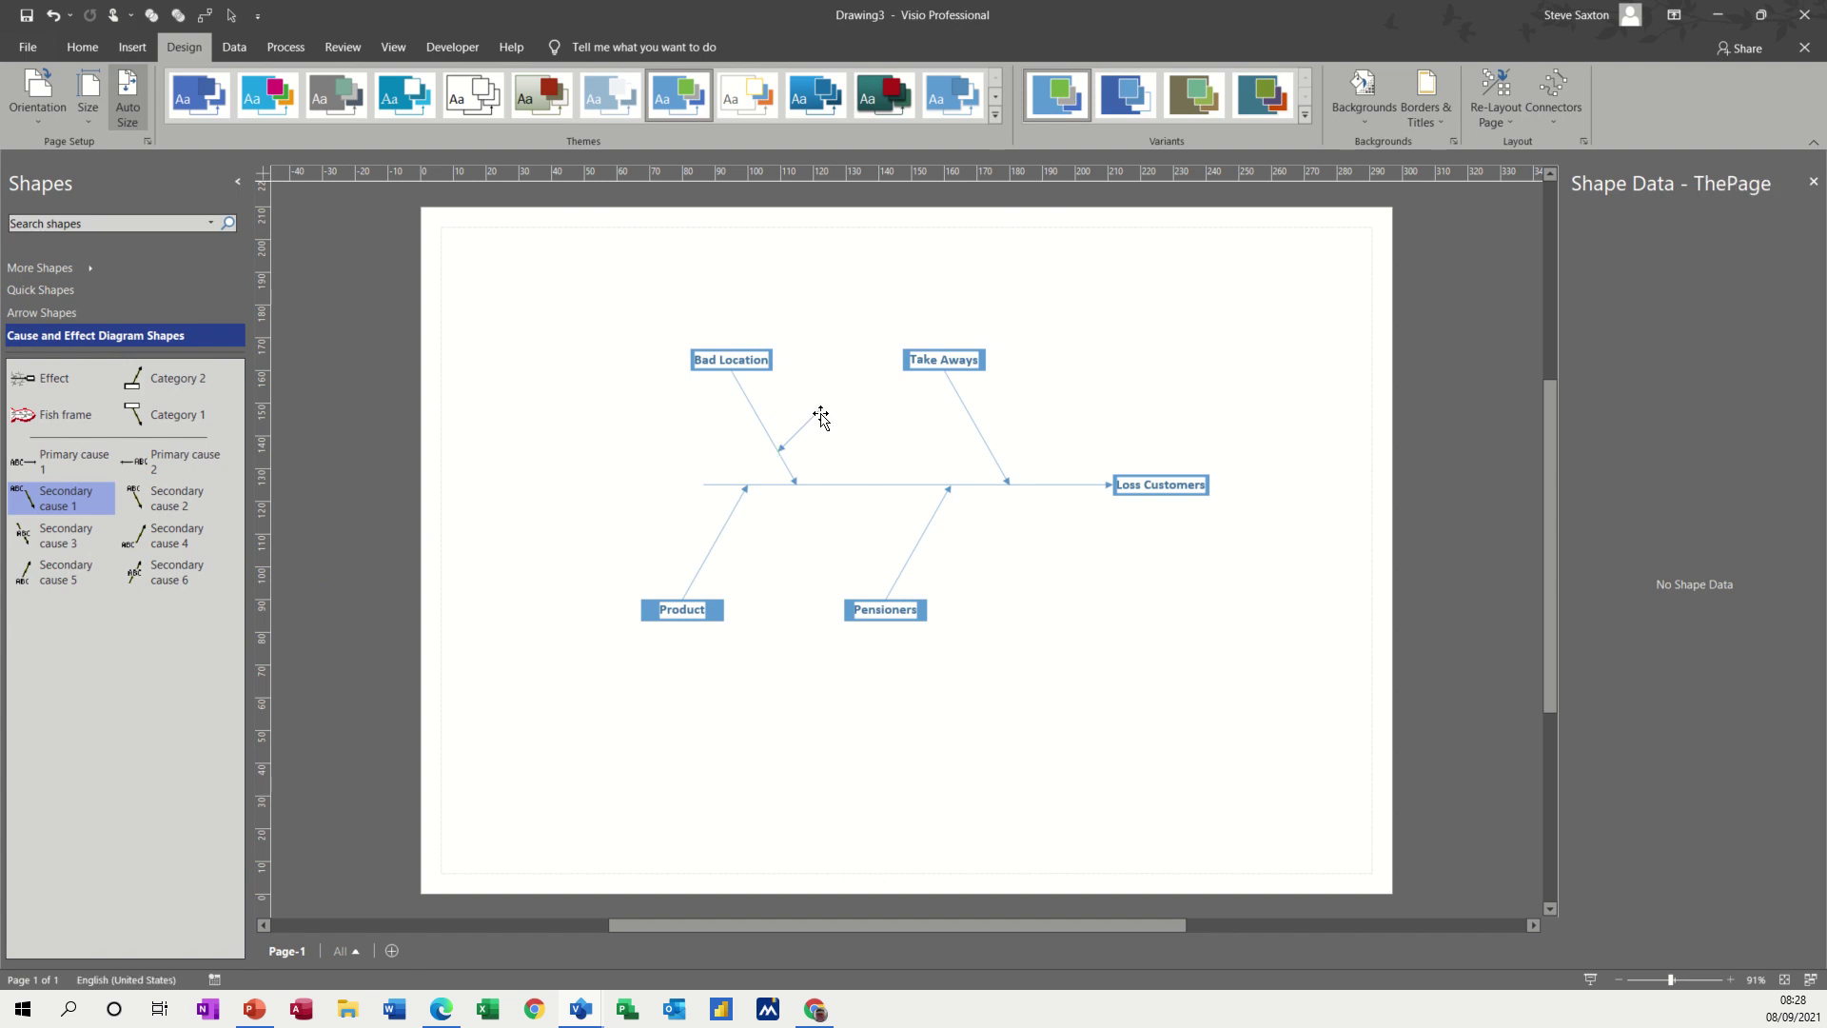
{"action": "left_click", "coordinate": [820, 415]}
{"action": "scroll", "coordinate": [838, 438], "scroll_direction": "up", "scroll_amount": 1}
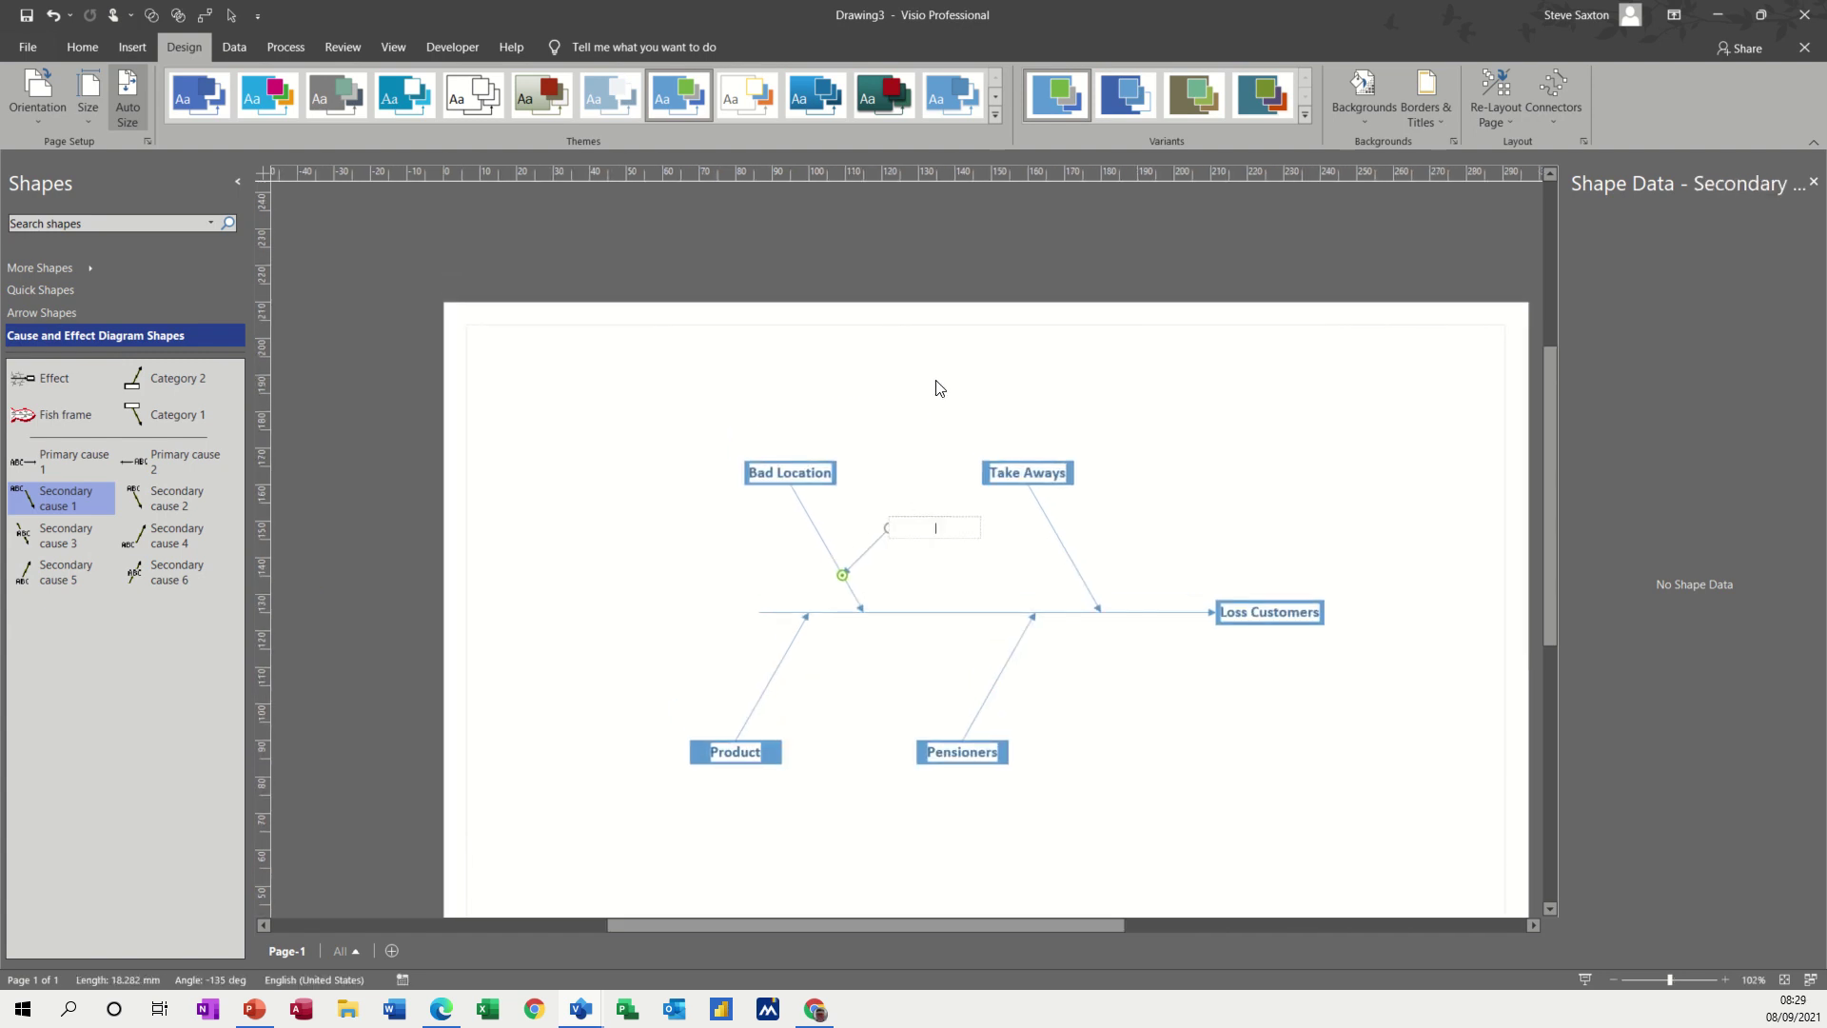
{"action": "type", "text": "No Parking"}
{"action": "left_click", "coordinate": [685, 552]}
{"action": "scroll", "coordinate": [685, 552], "scroll_direction": "down", "scroll_amount": 1}
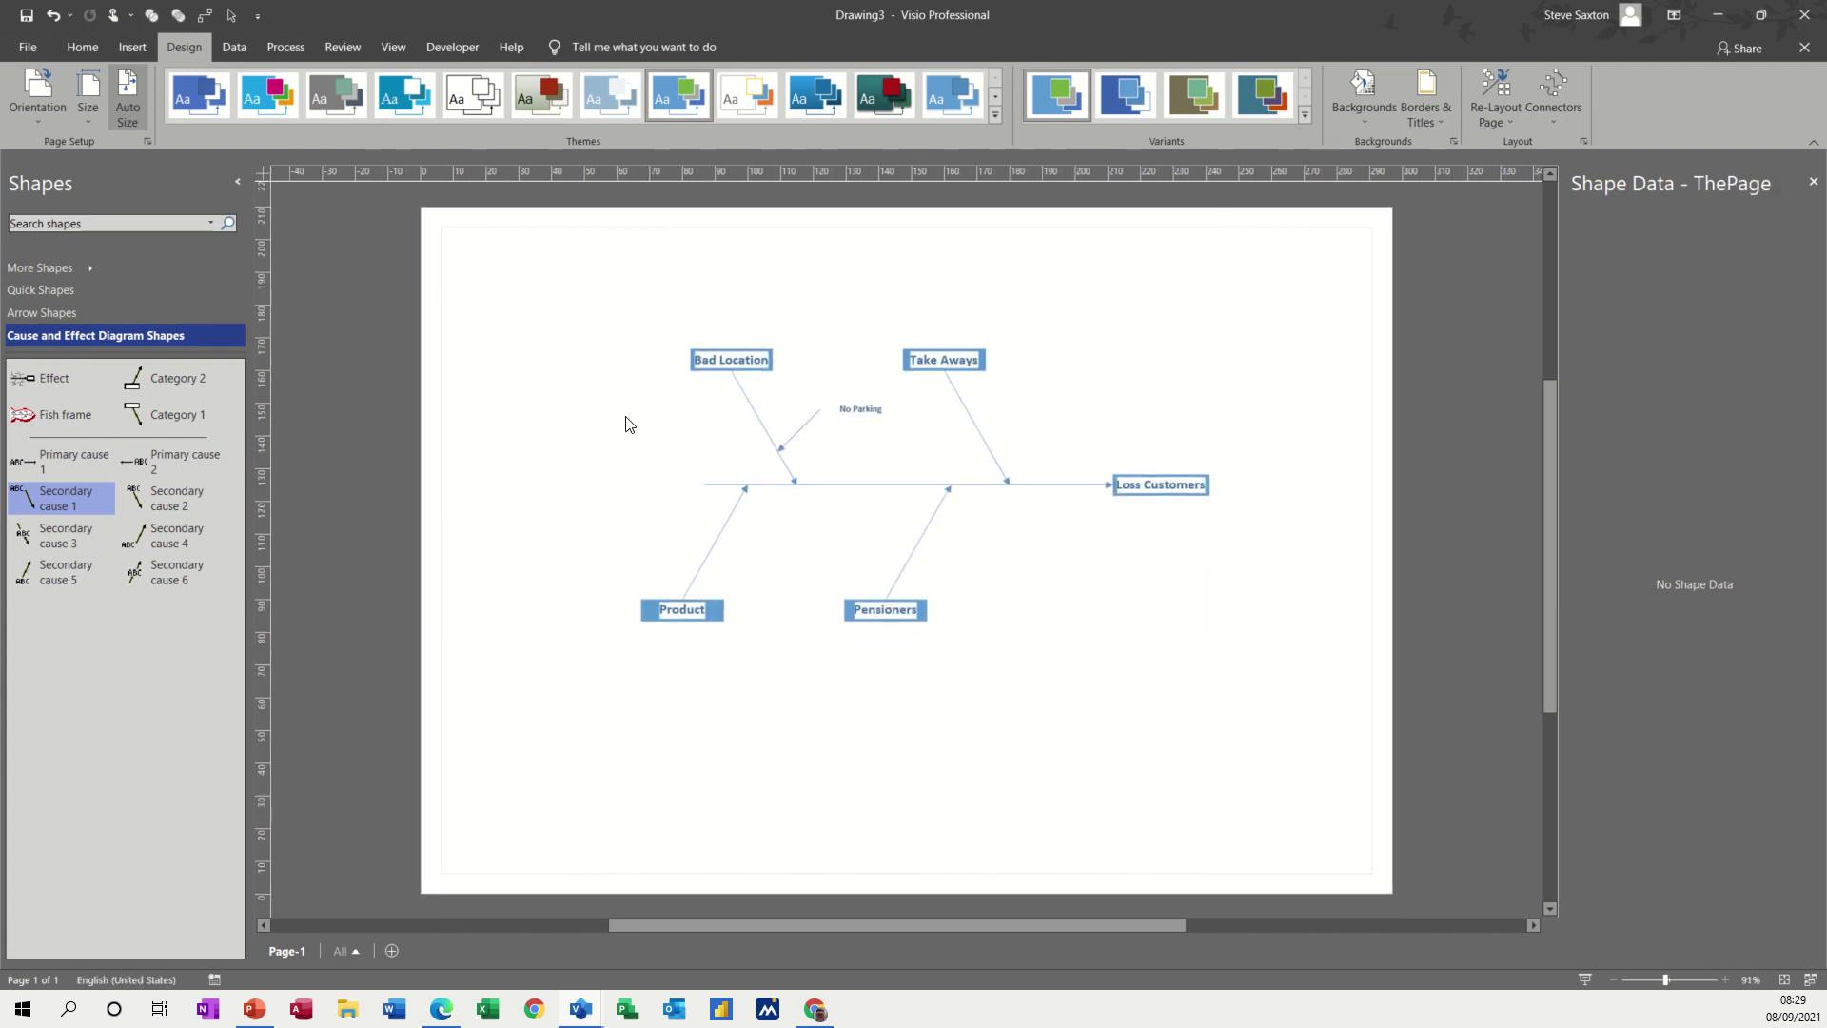
Add a second Bad Location secondary cause labelled 'No Footfall'.
{"action": "left_click_drag", "start_coordinate": [177, 498], "coordinate": [760, 420]}
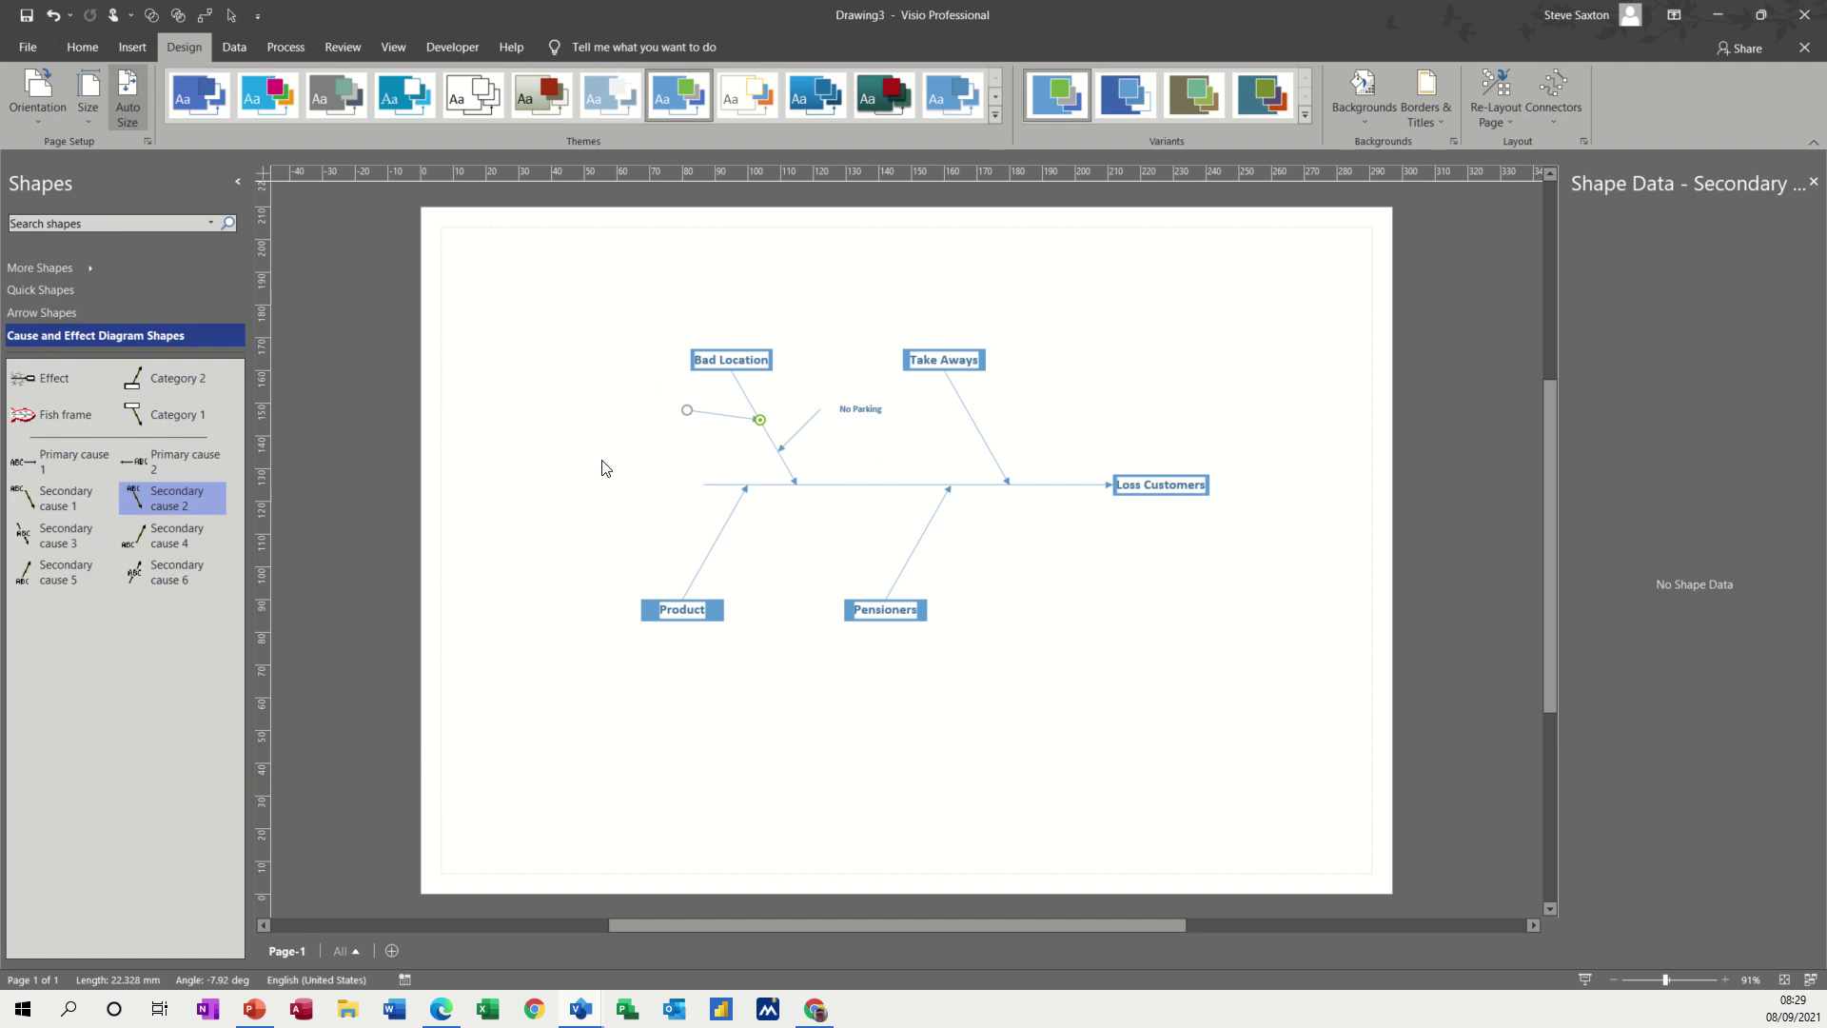
{"action": "double_click", "coordinate": [690, 410]}
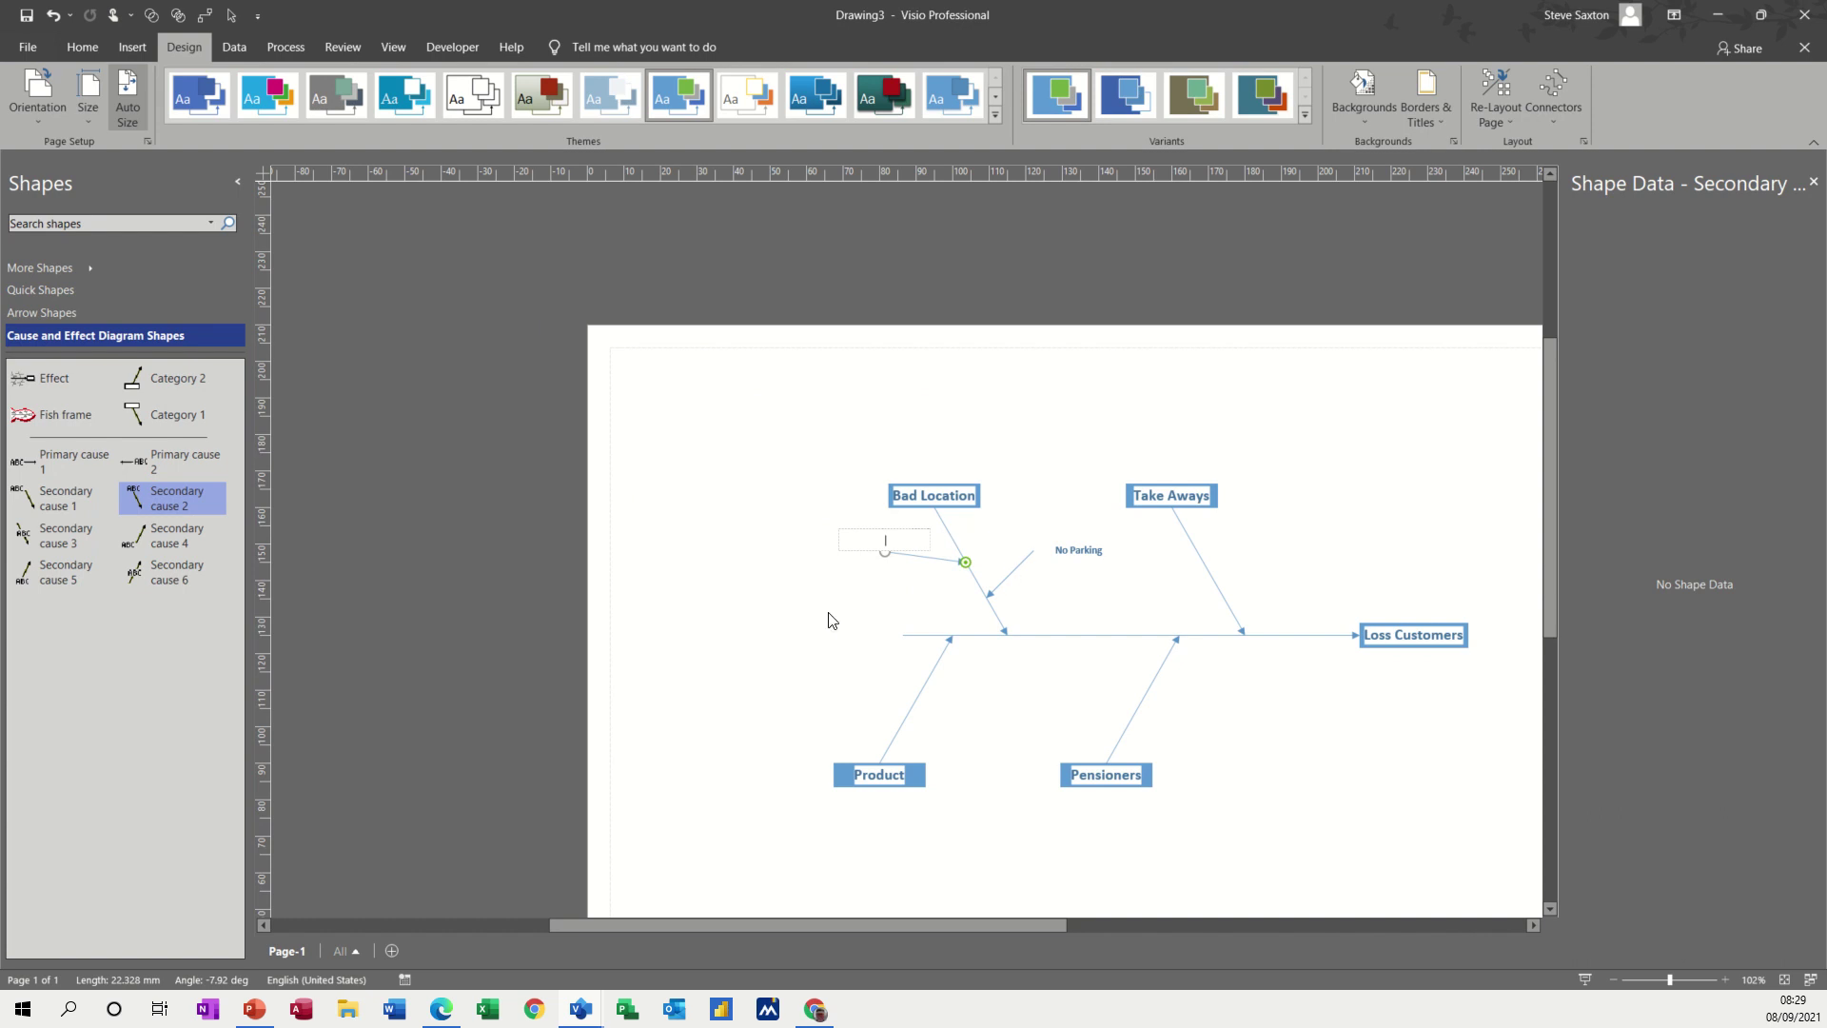
{"action": "type", "text": "No Footfall"}
{"action": "left_click", "coordinate": [821, 601]}
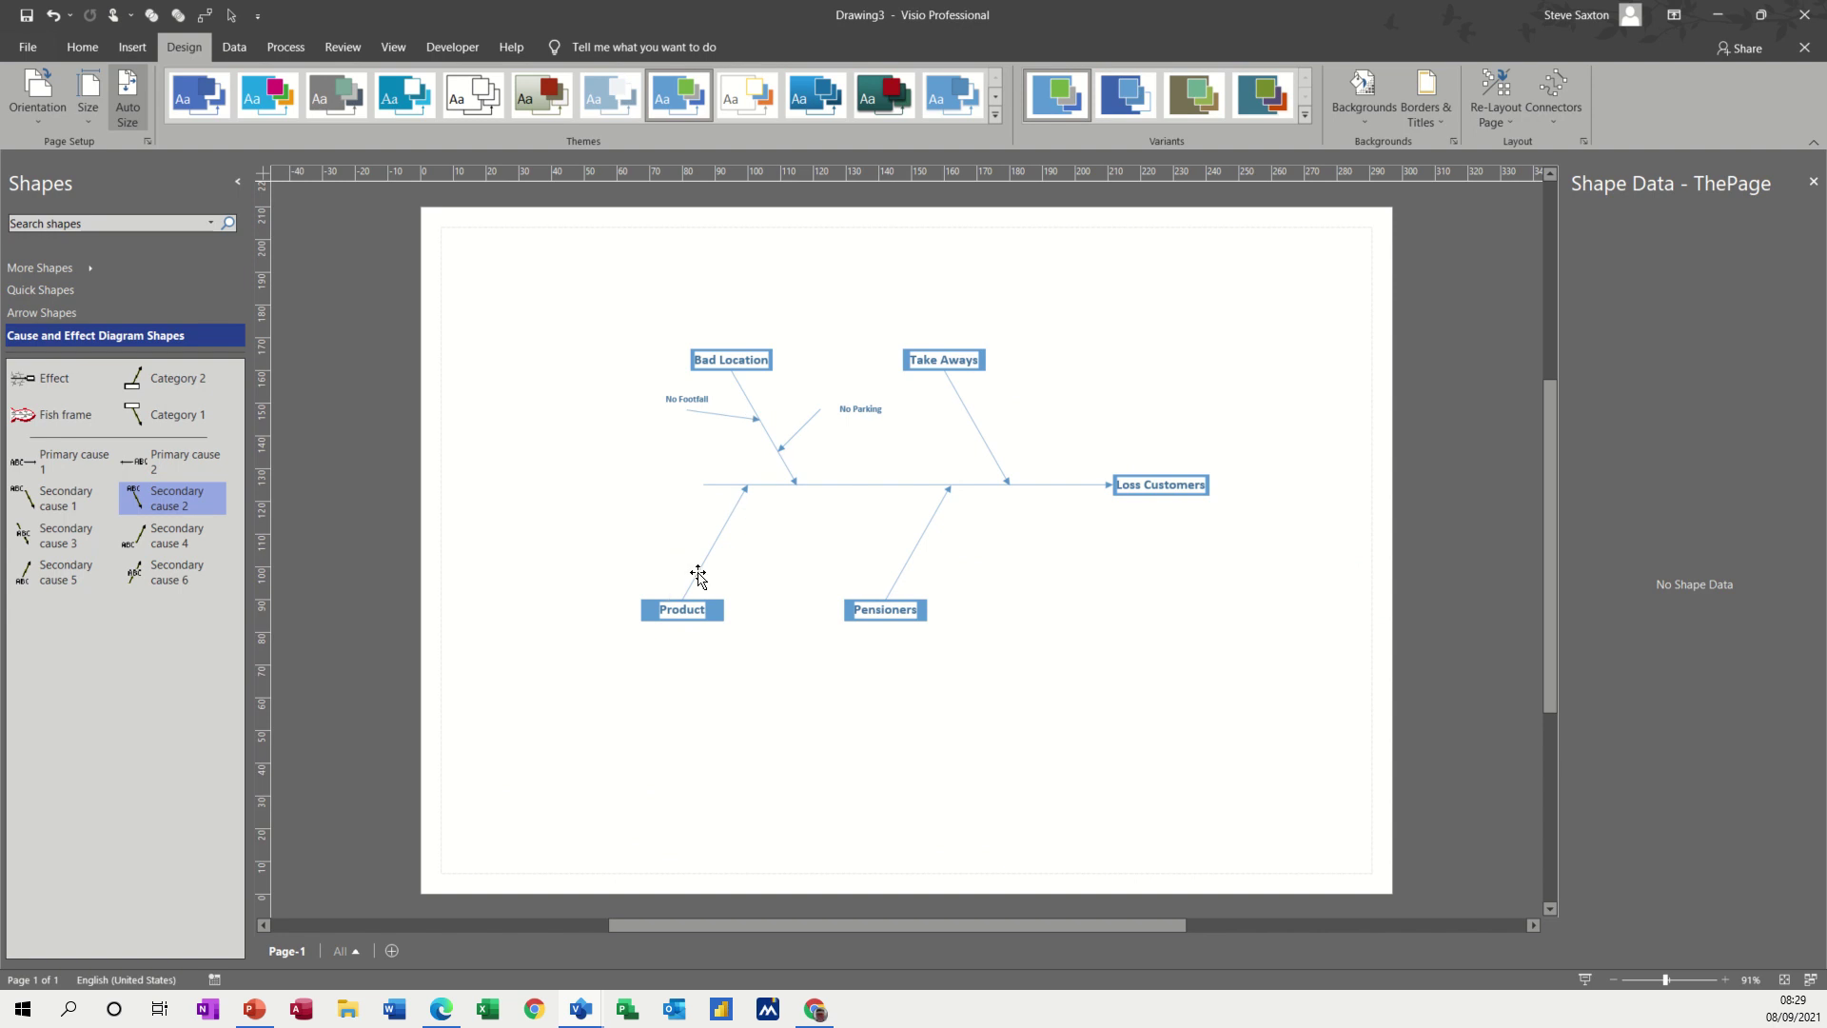
Add secondary causes 'Choice' and 'Quantity' to the Product bone.
{"action": "left_click_drag", "start_coordinate": [47, 509], "coordinate": [633, 533]}
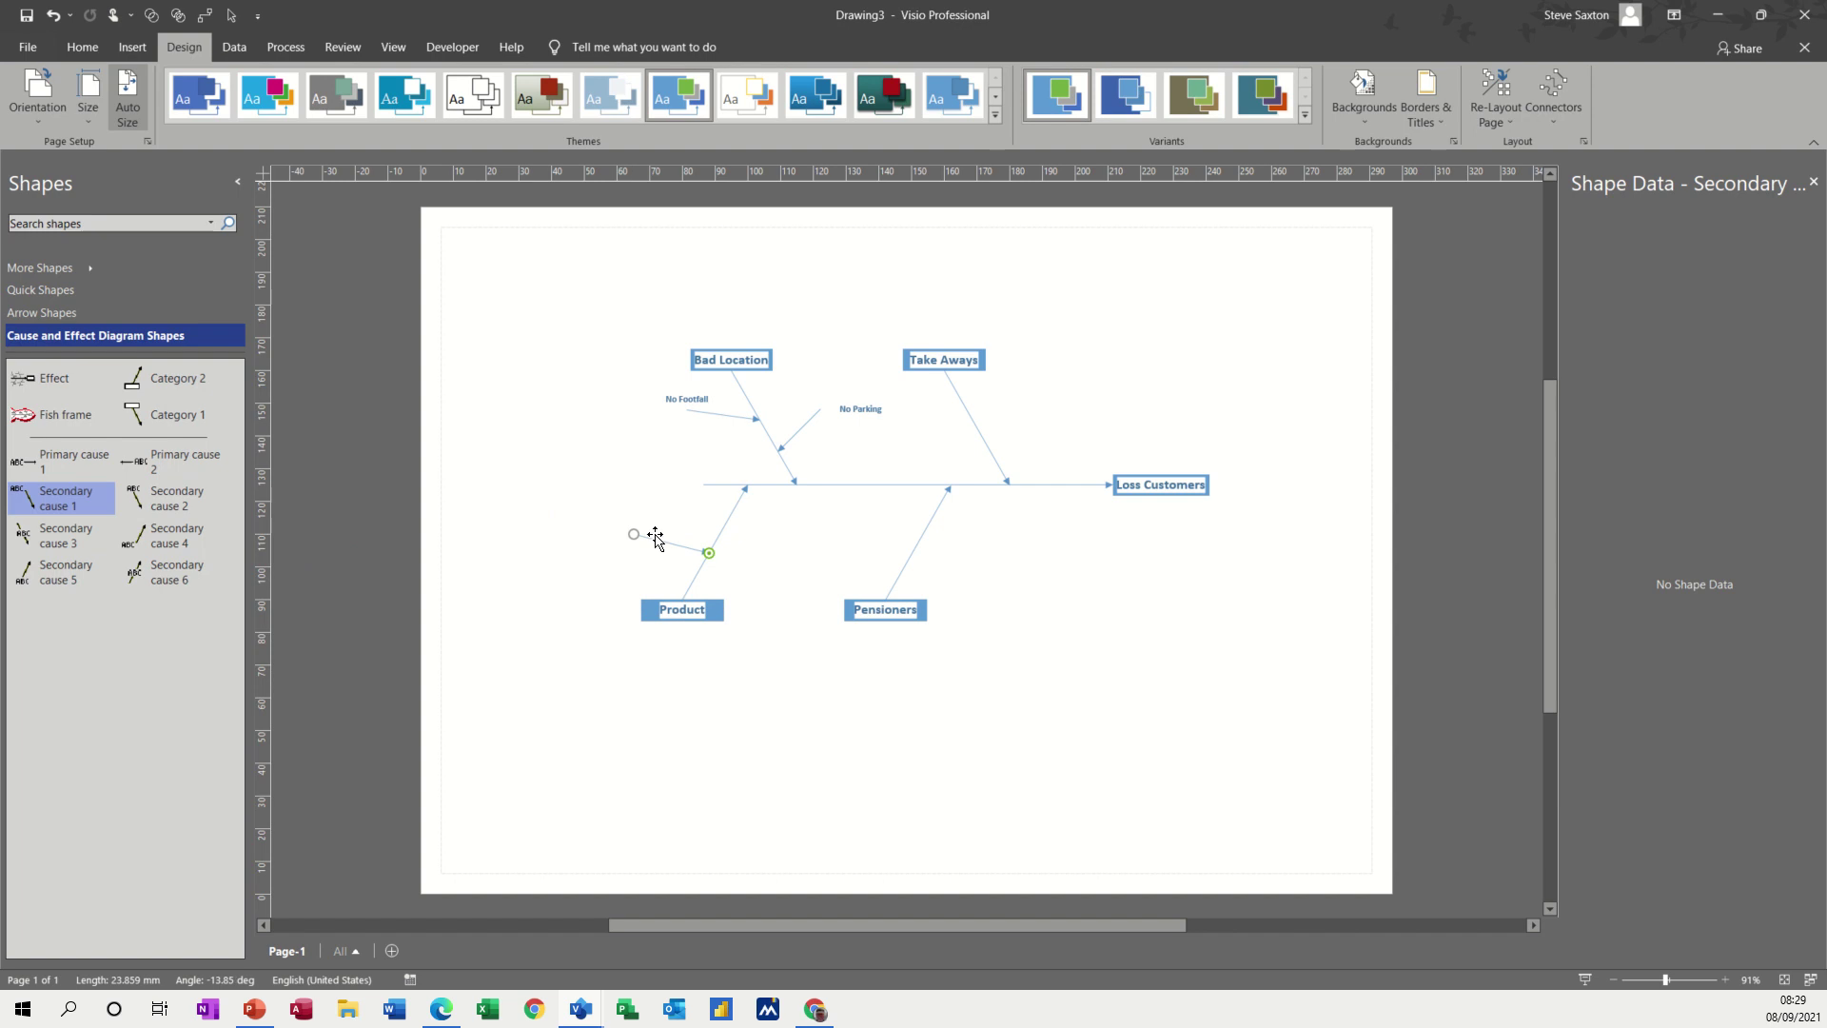
{"action": "double_click", "coordinate": [648, 539]}
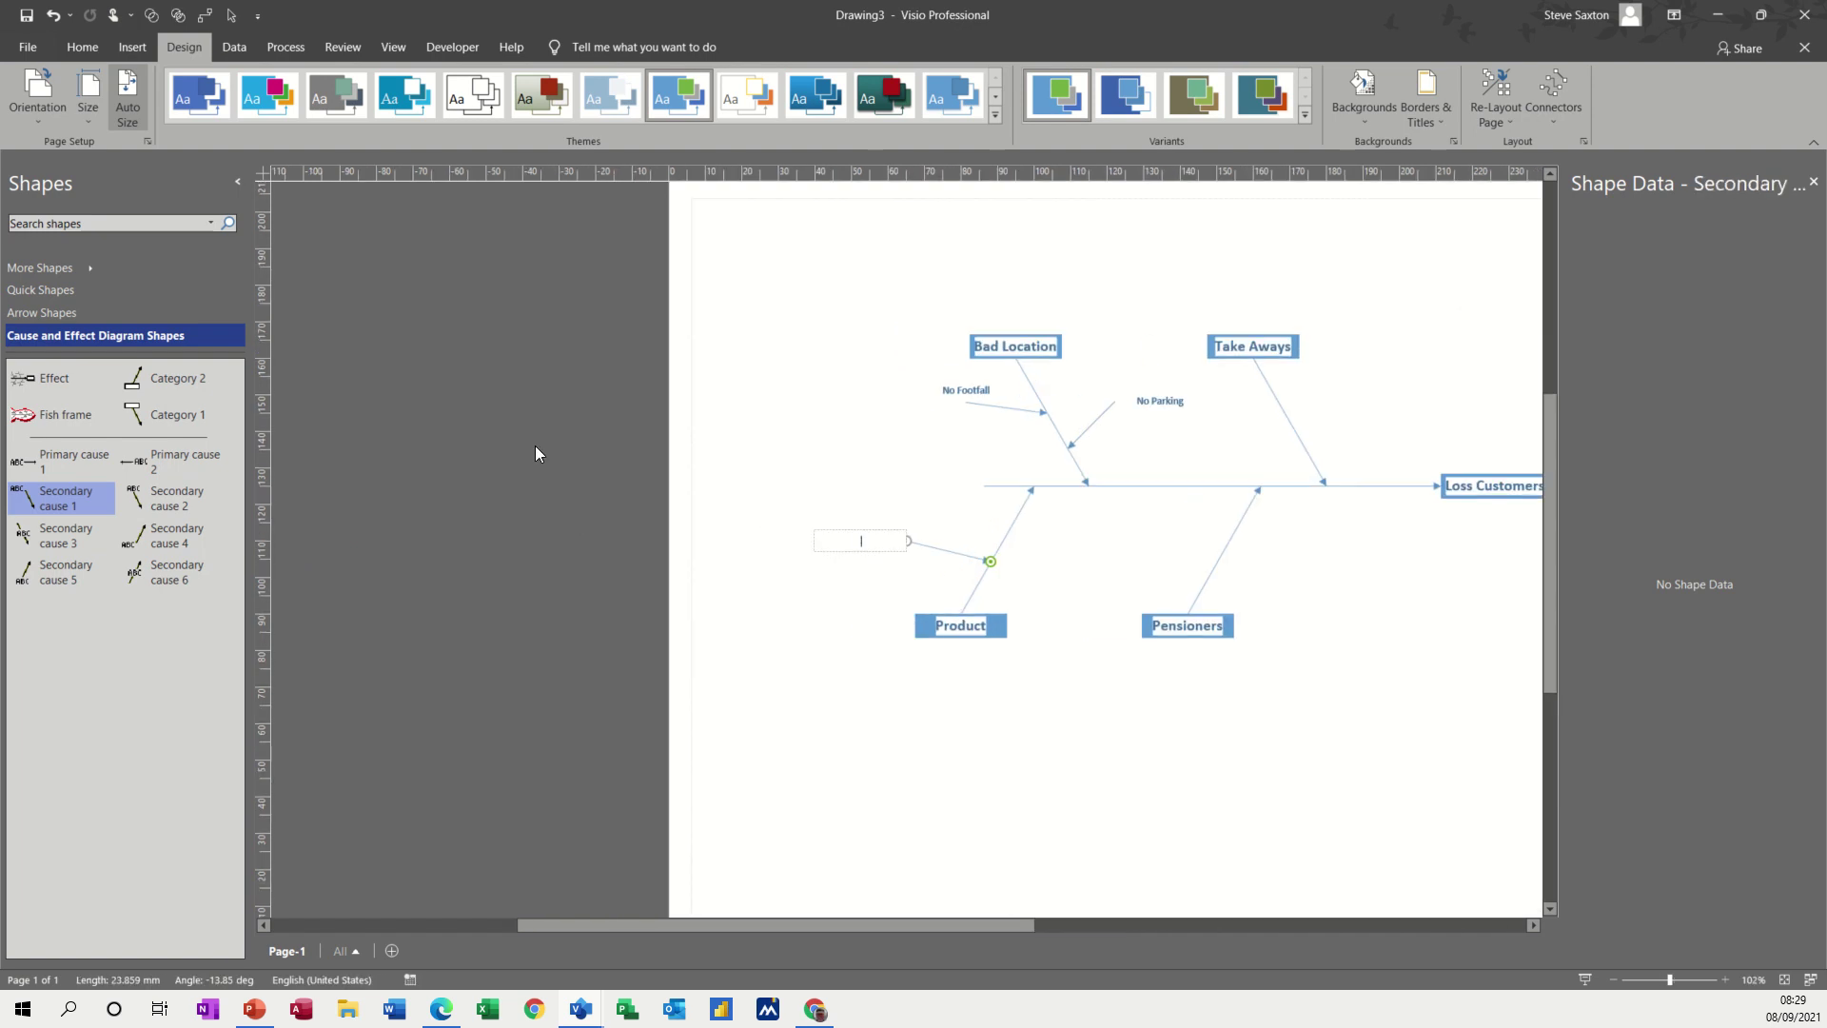
{"action": "type", "text": "q"}
{"action": "left_click", "coordinate": [778, 571]}
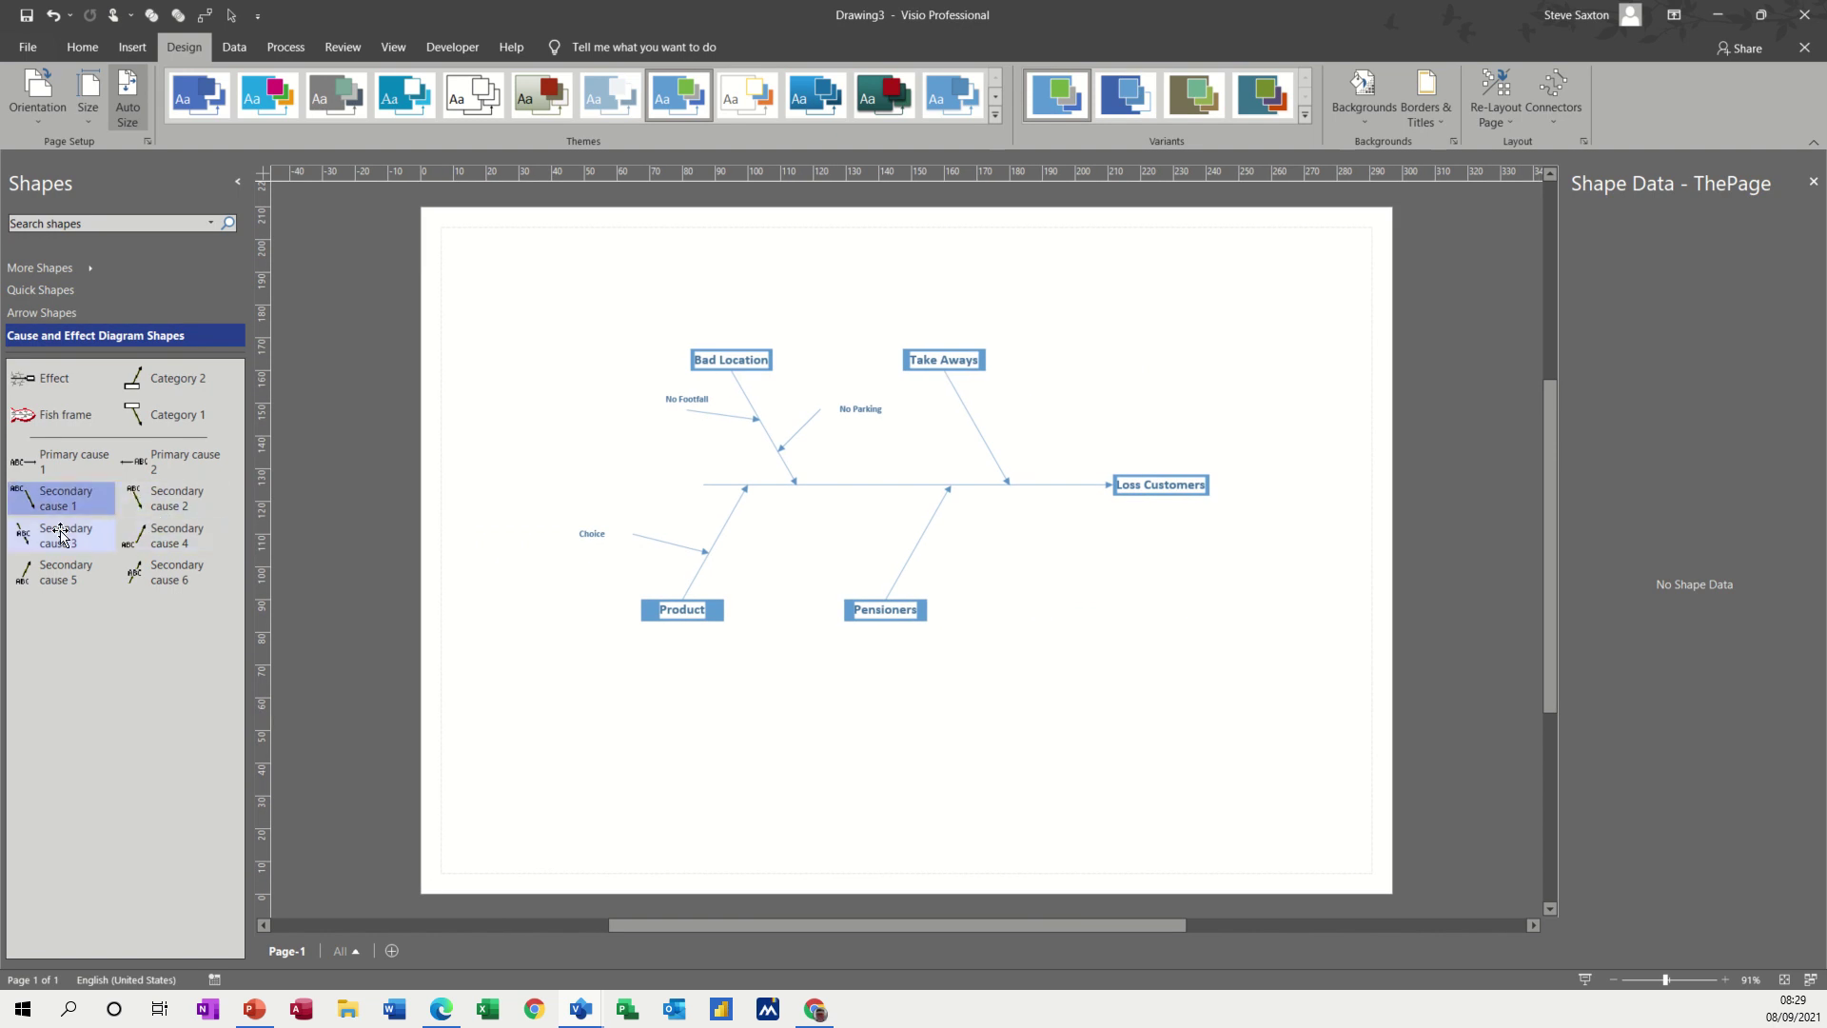
{"action": "left_click_drag", "start_coordinate": [144, 507], "coordinate": [699, 582]}
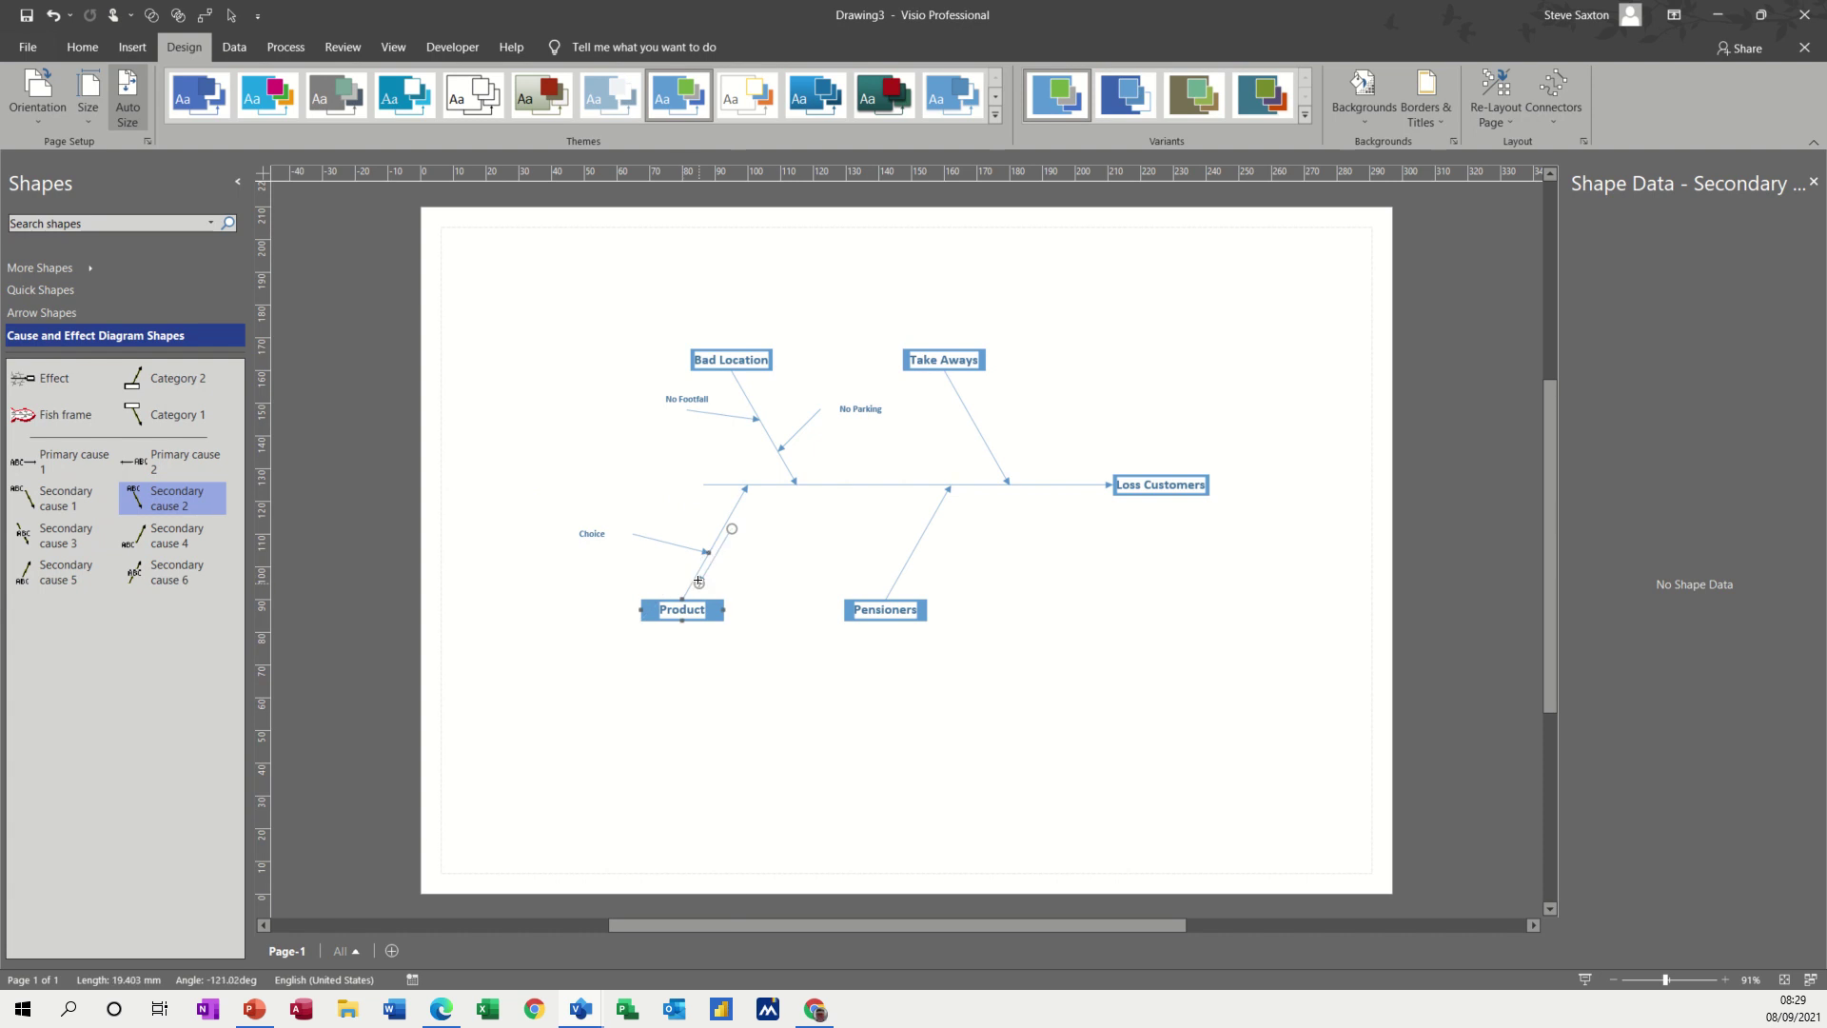
{"action": "left_click", "coordinate": [754, 525]}
{"action": "left_click_drag", "start_coordinate": [727, 541], "coordinate": [780, 518]}
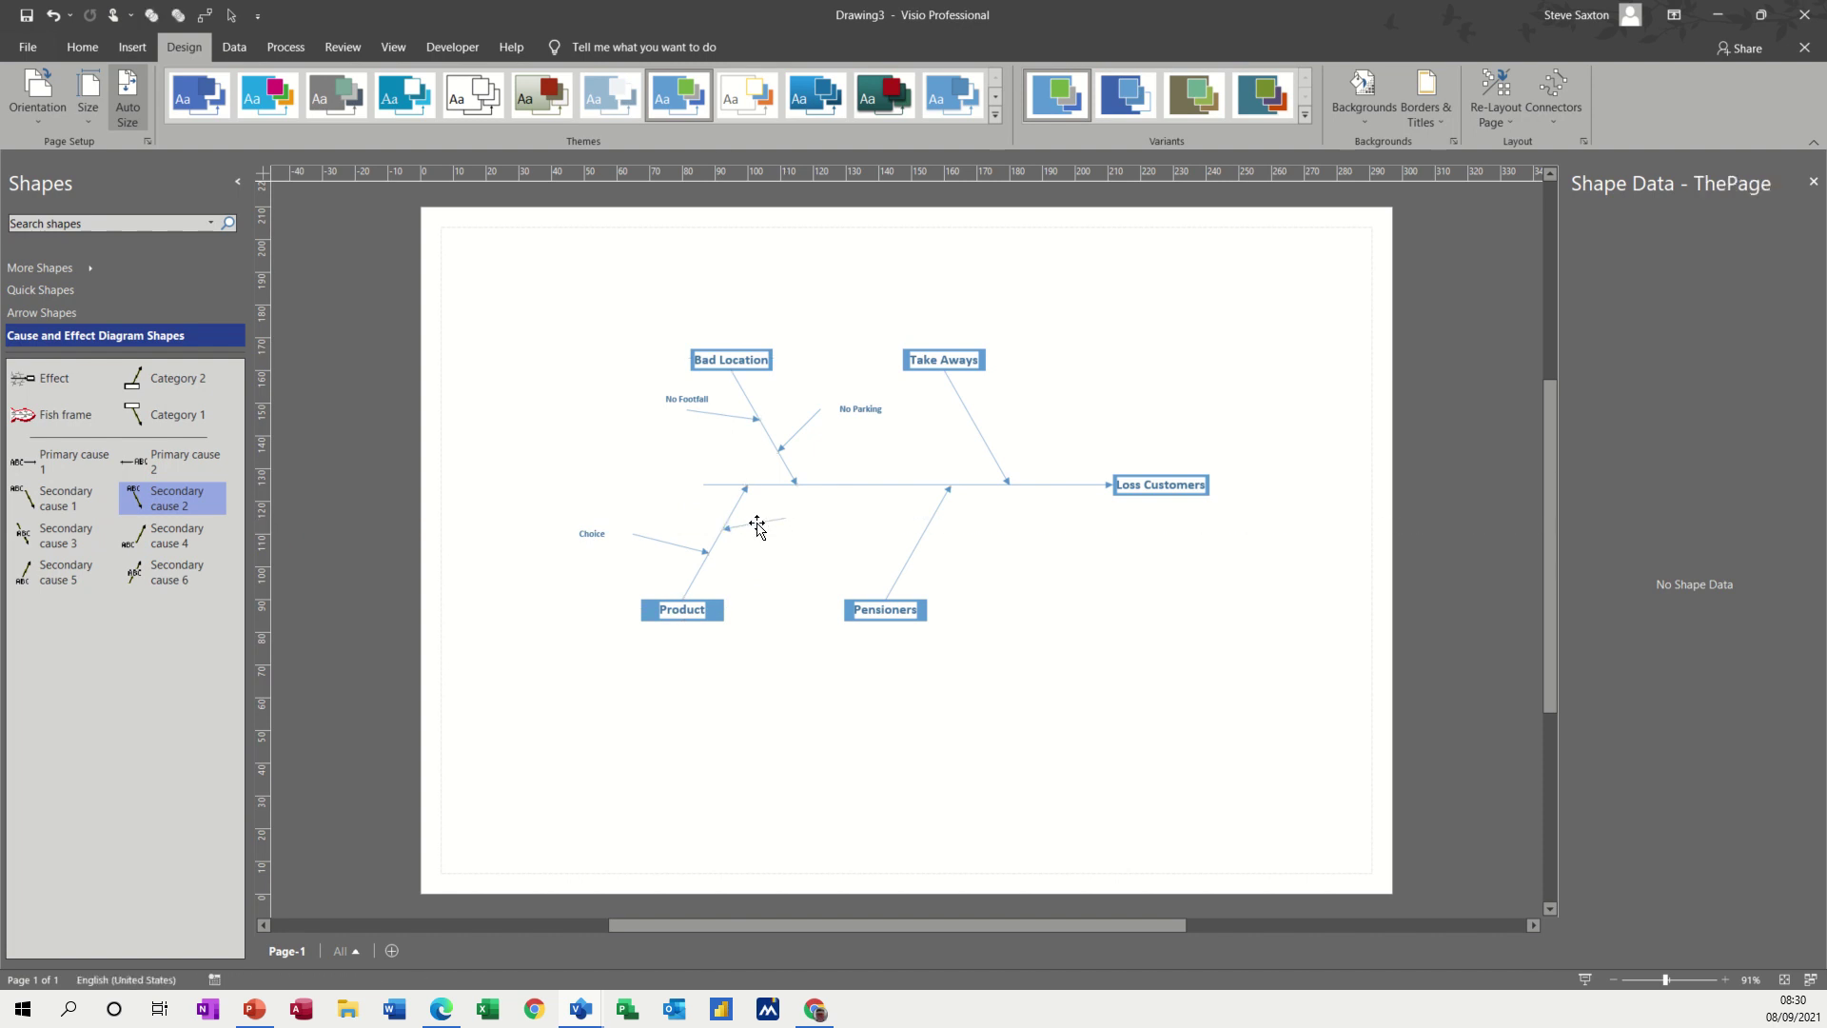
{"action": "double_click", "coordinate": [753, 522]}
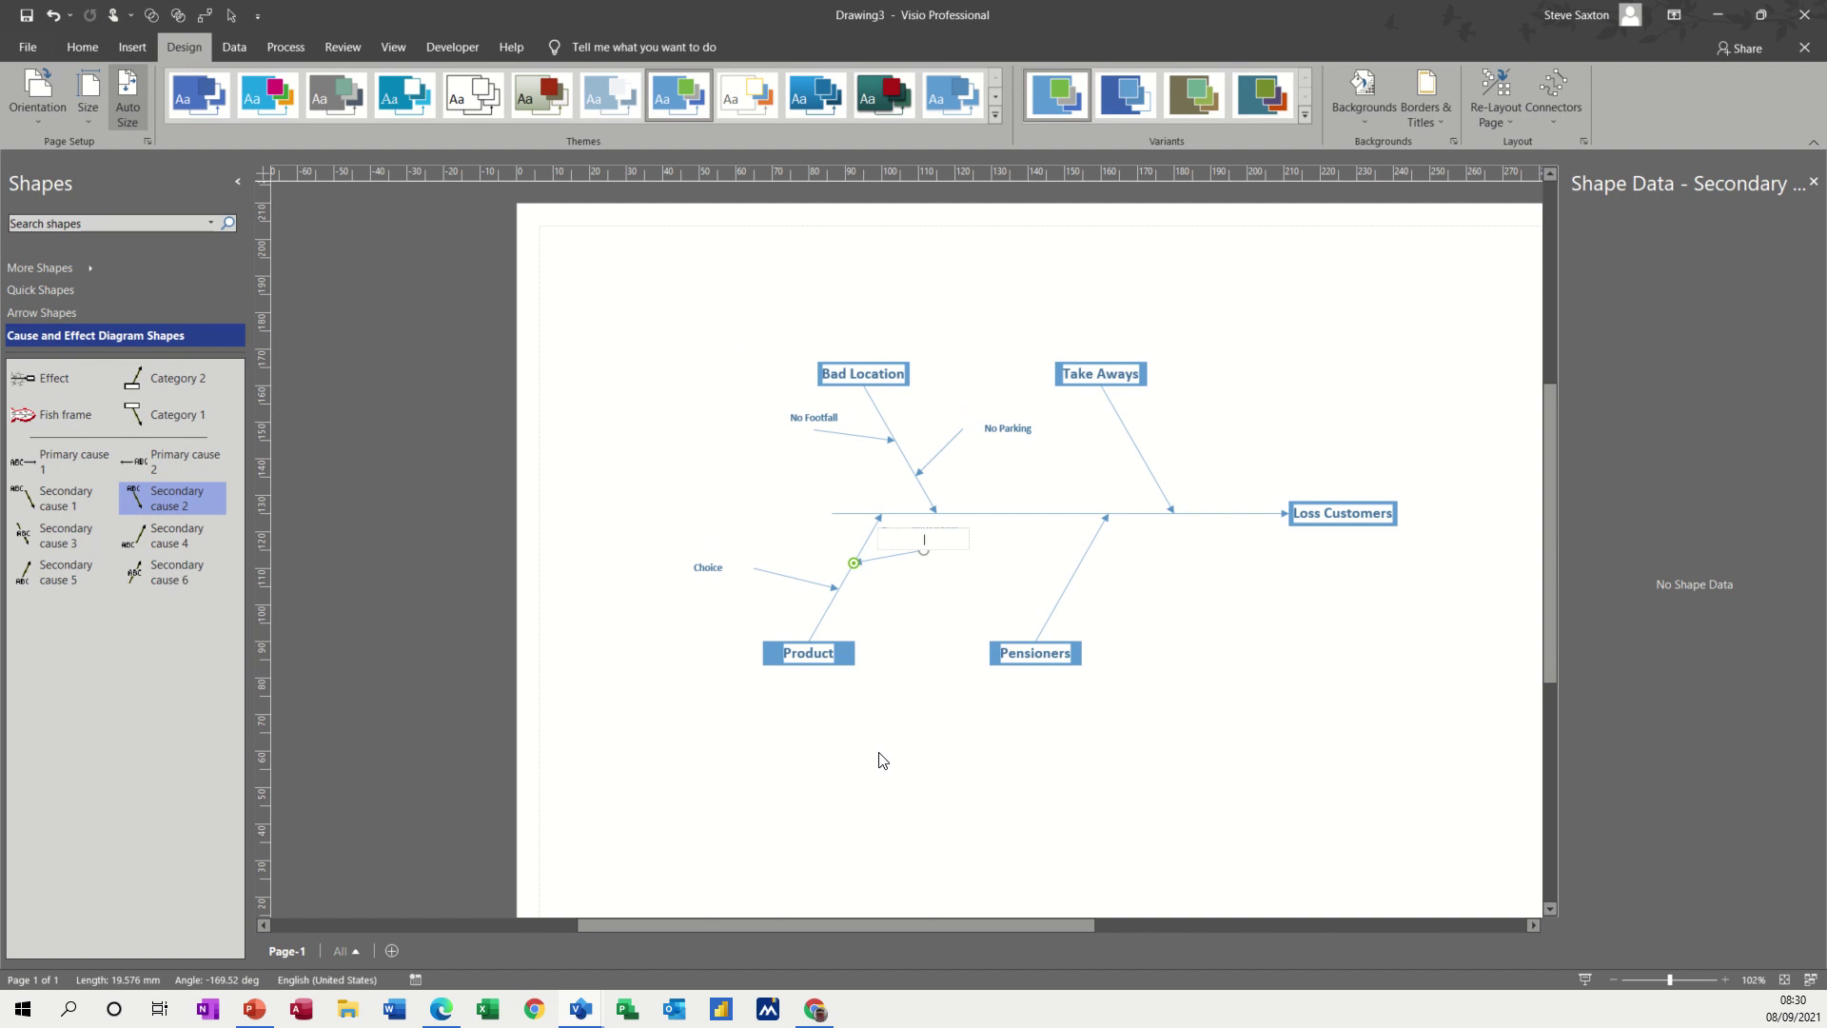
{"action": "type", "text": "Quantity"}
{"action": "left_click", "coordinate": [938, 738]}
Add secondary causes 'Dying off' and 'Supermarkets' to the Pensioners bone.
{"action": "scroll", "coordinate": [939, 738], "scroll_direction": "down", "scroll_amount": 2}
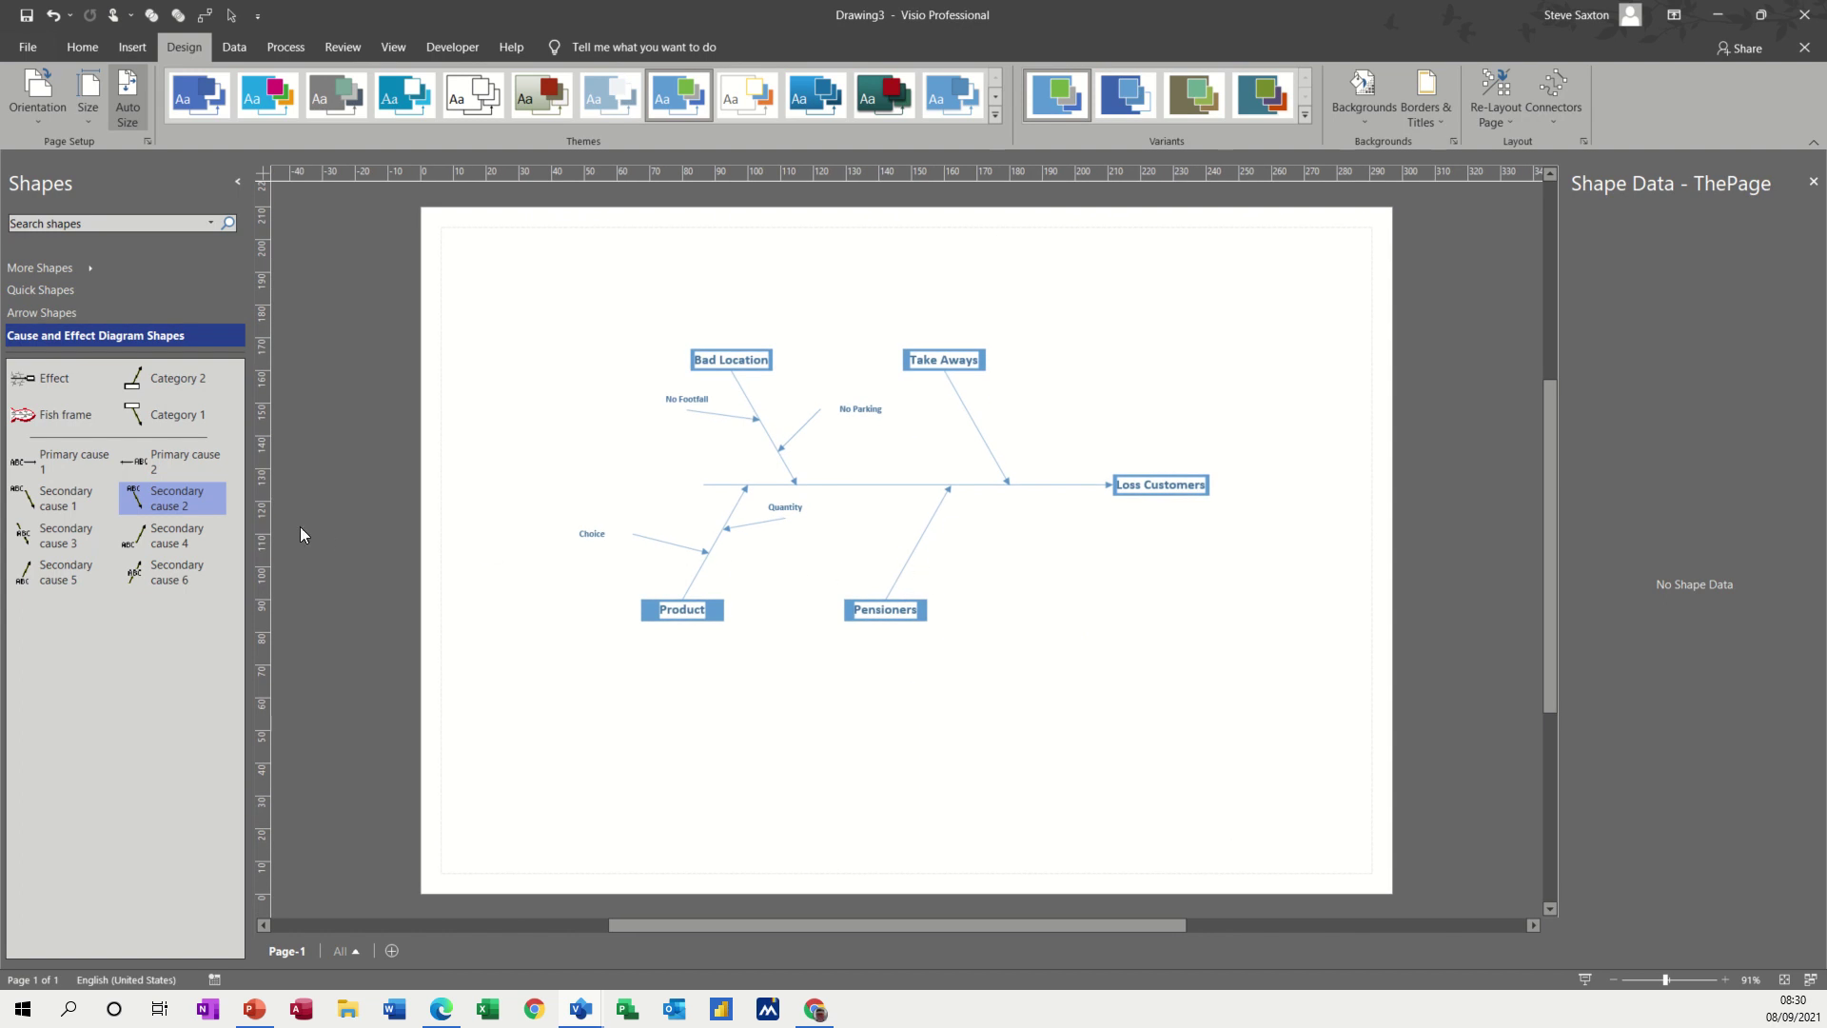
{"action": "mouse_move", "coordinate": [174, 501]}
{"action": "left_mouse_down"}
{"action": "mouse_move", "coordinate": [142, 495]}
{"action": "mouse_move", "coordinate": [704, 542]}
{"action": "mouse_move", "coordinate": [871, 514]}
{"action": "mouse_move", "coordinate": [922, 534]}
{"action": "mouse_move", "coordinate": [868, 510]}
{"action": "mouse_move", "coordinate": [852, 532]}
{"action": "left_mouse_up"}
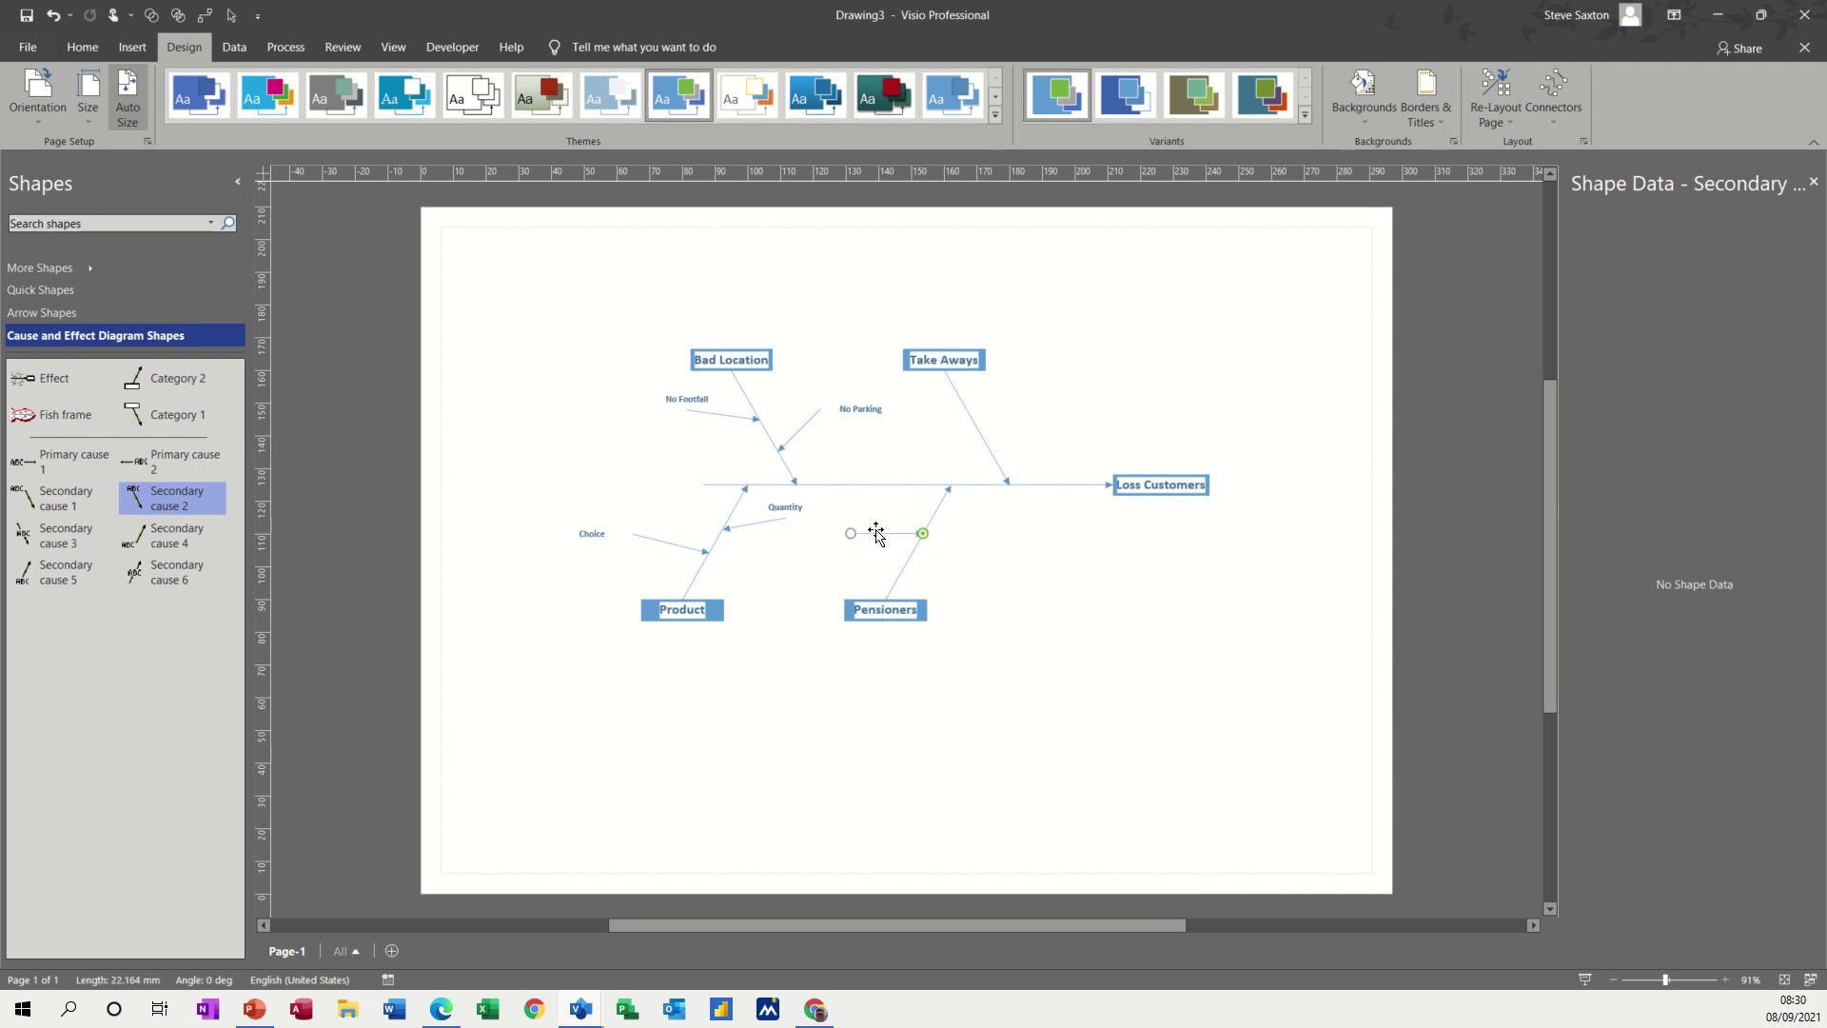
{"action": "double_click", "coordinate": [875, 534]}
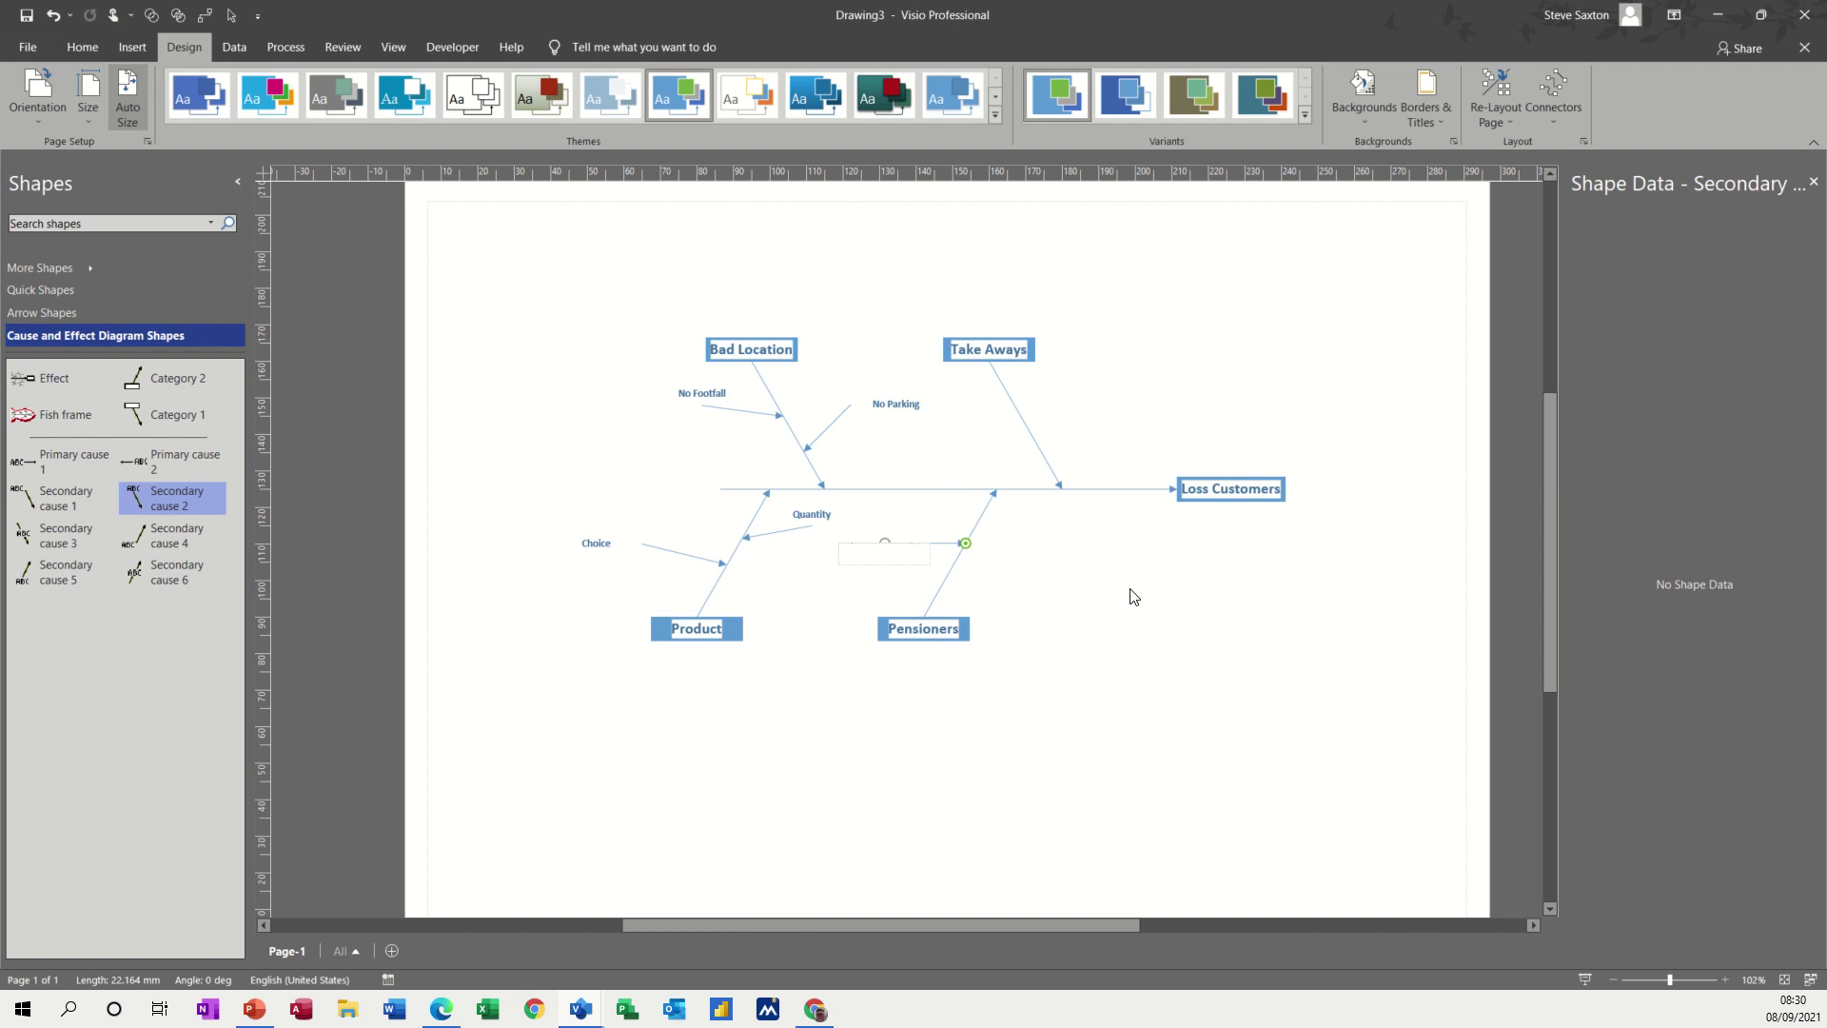
{"action": "type", "text": "Dying off"}
{"action": "left_click", "coordinate": [1198, 626]}
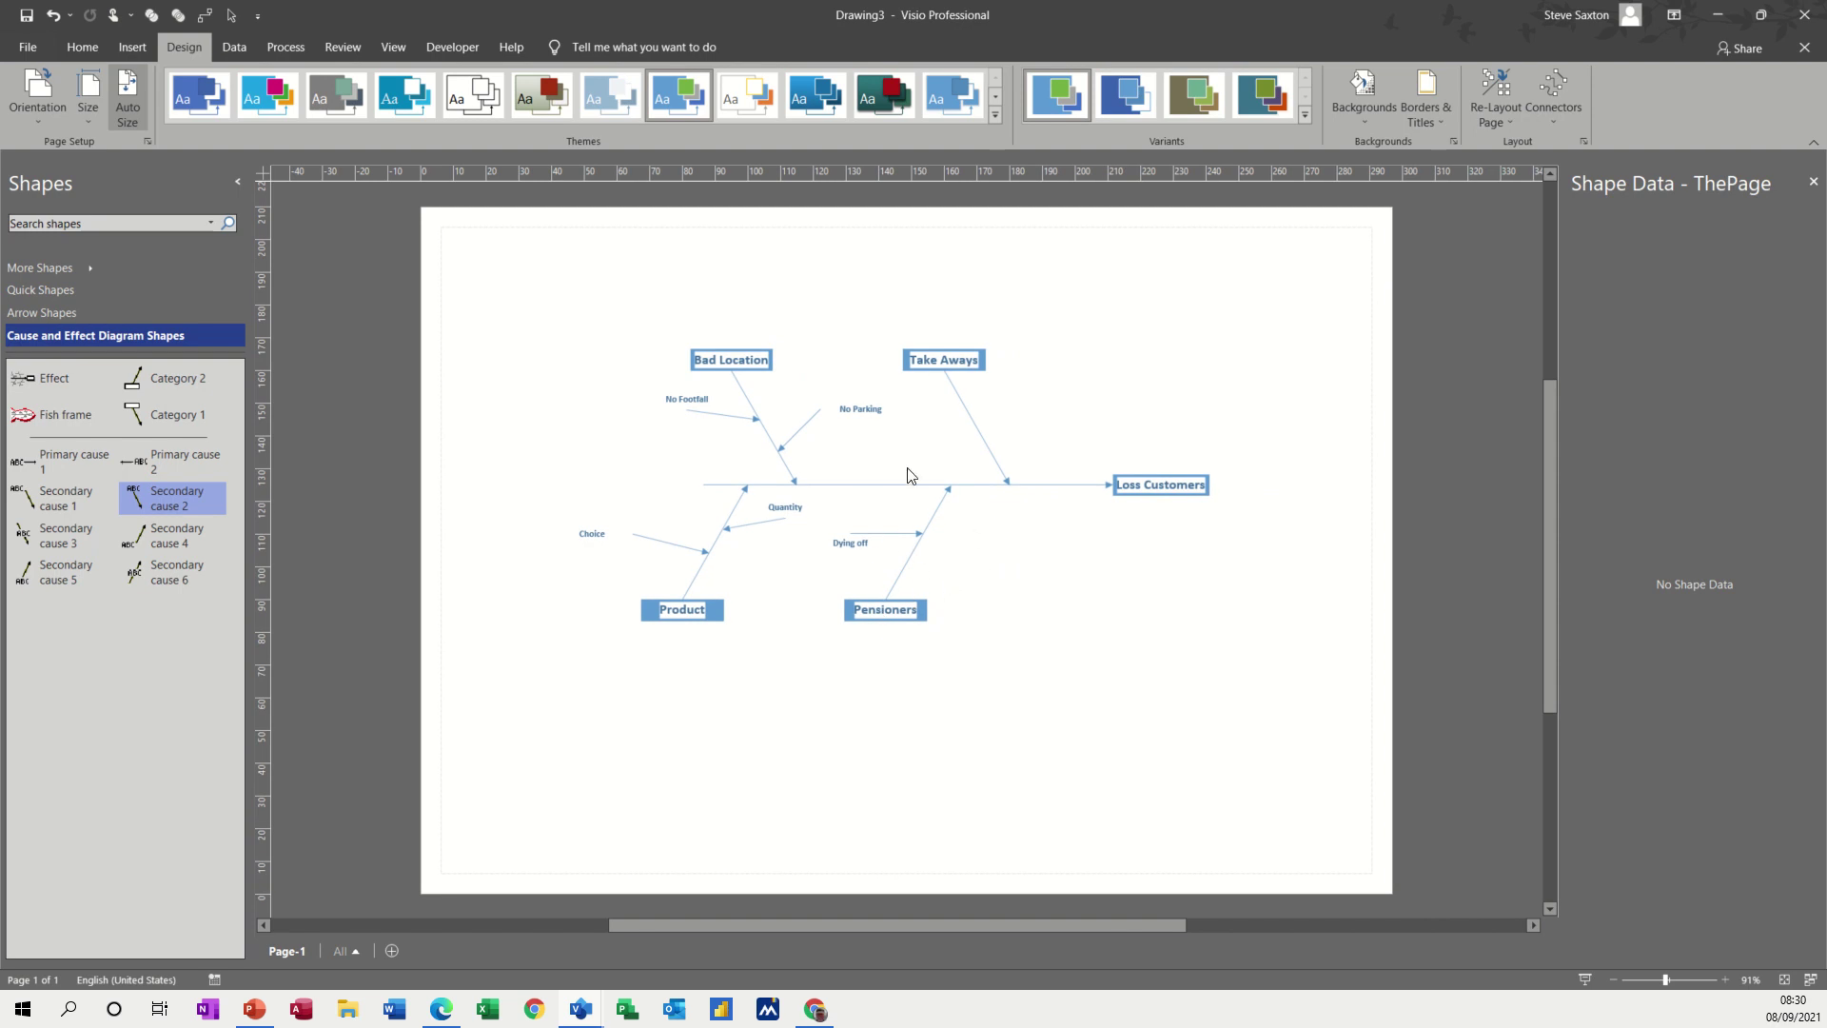
{"action": "left_click_drag", "start_coordinate": [157, 502], "coordinate": [1016, 555]}
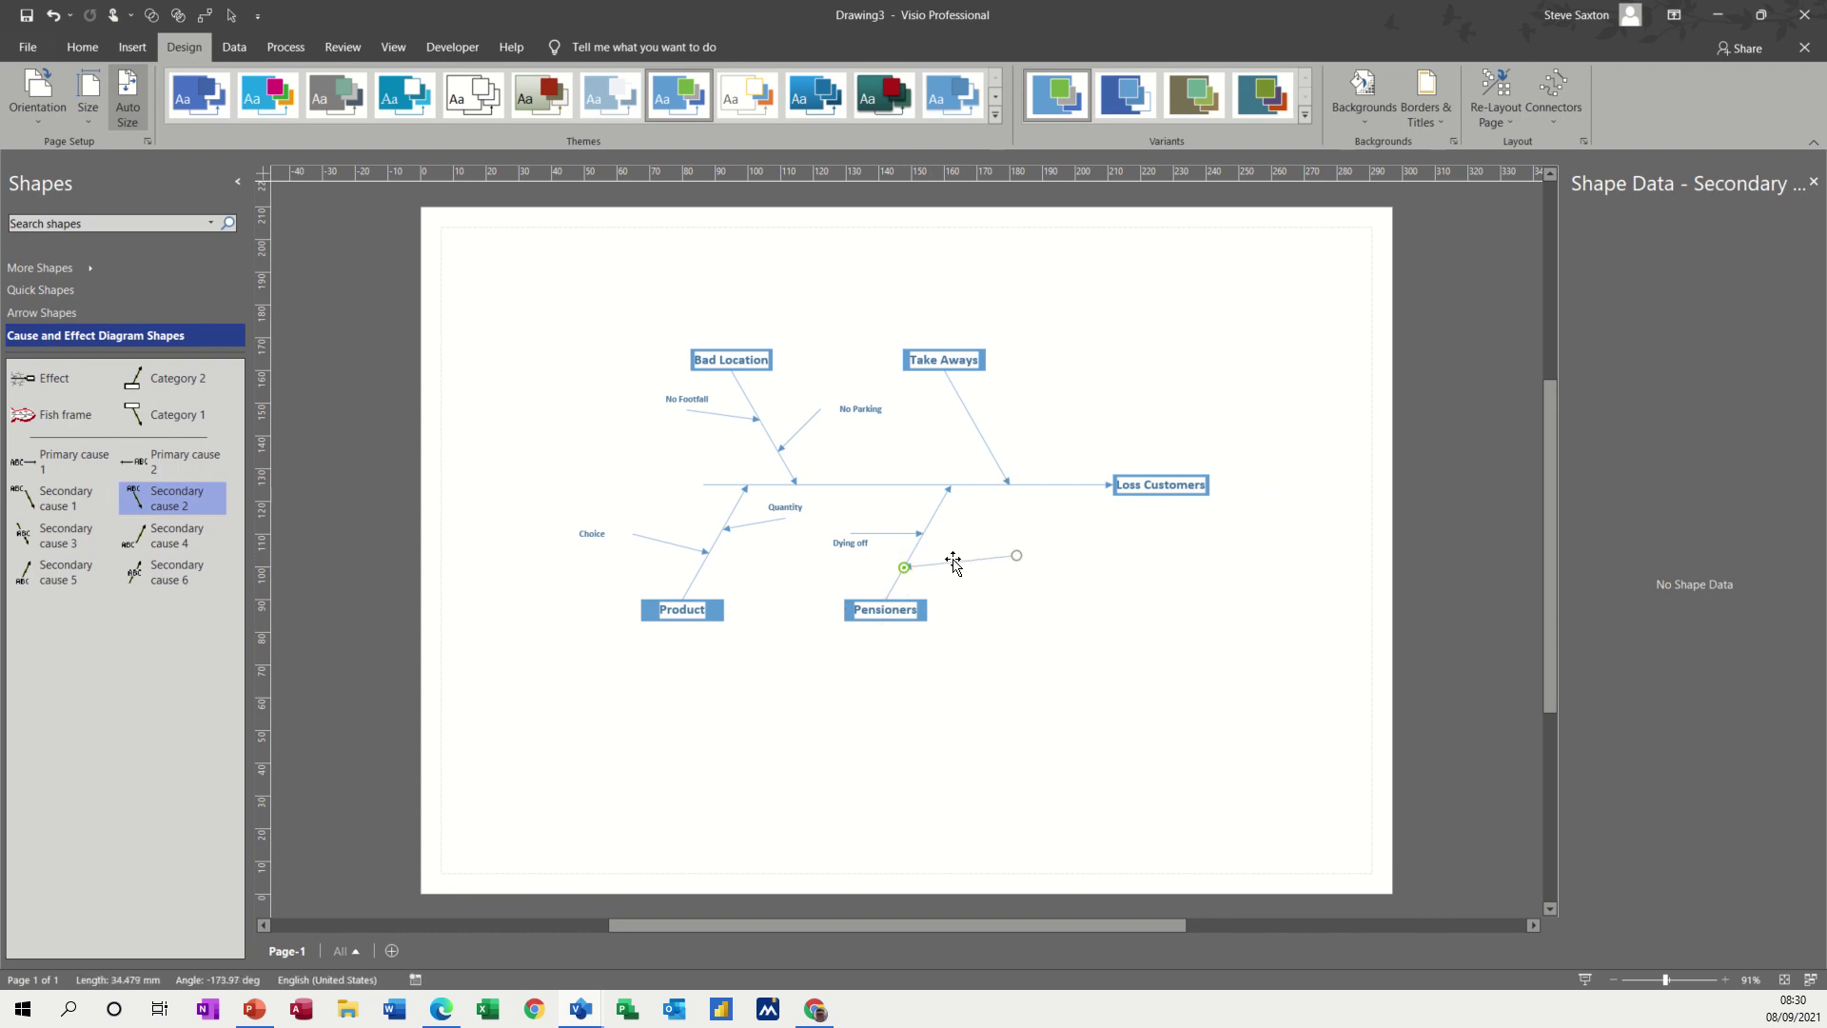
{"action": "scroll", "coordinate": [950, 563], "scroll_direction": "up", "scroll_amount": 1}
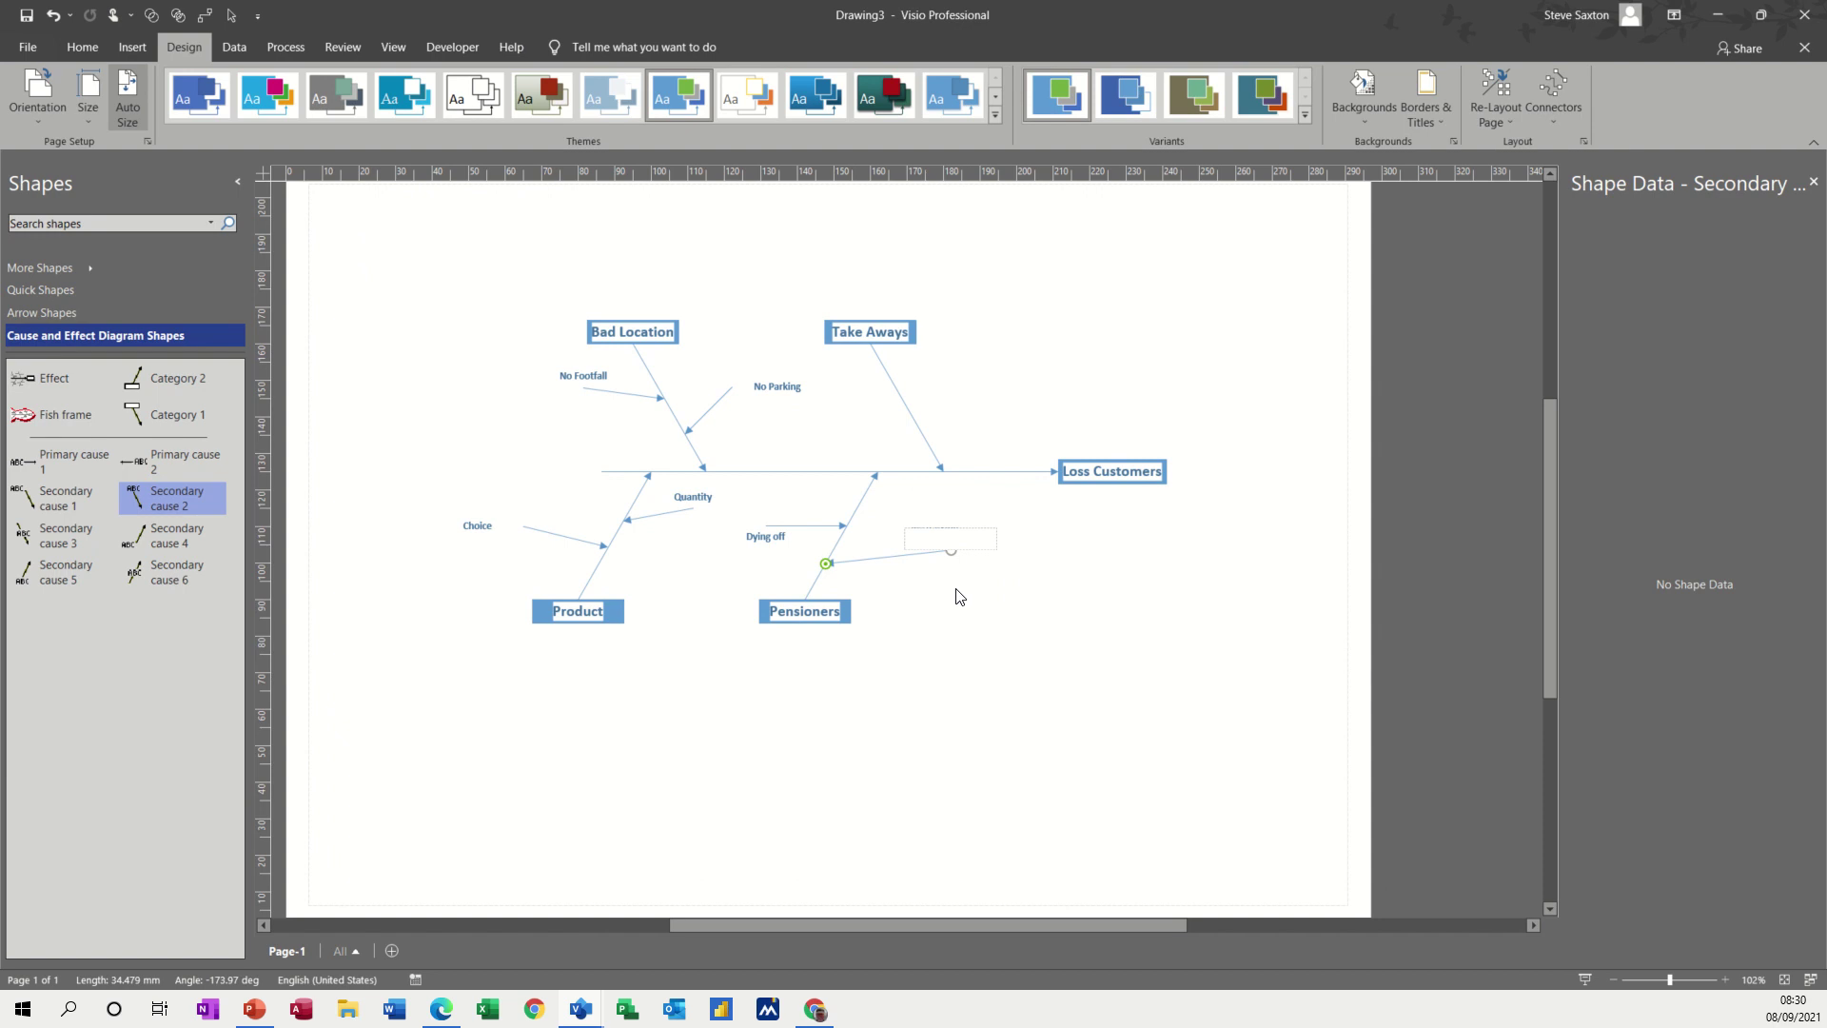
{"action": "type", "text": "Supermarkets"}
{"action": "left_click", "coordinate": [949, 598]}
{"action": "scroll", "coordinate": [950, 598], "scroll_direction": "down", "scroll_amount": 2, "text": "ctrl"}
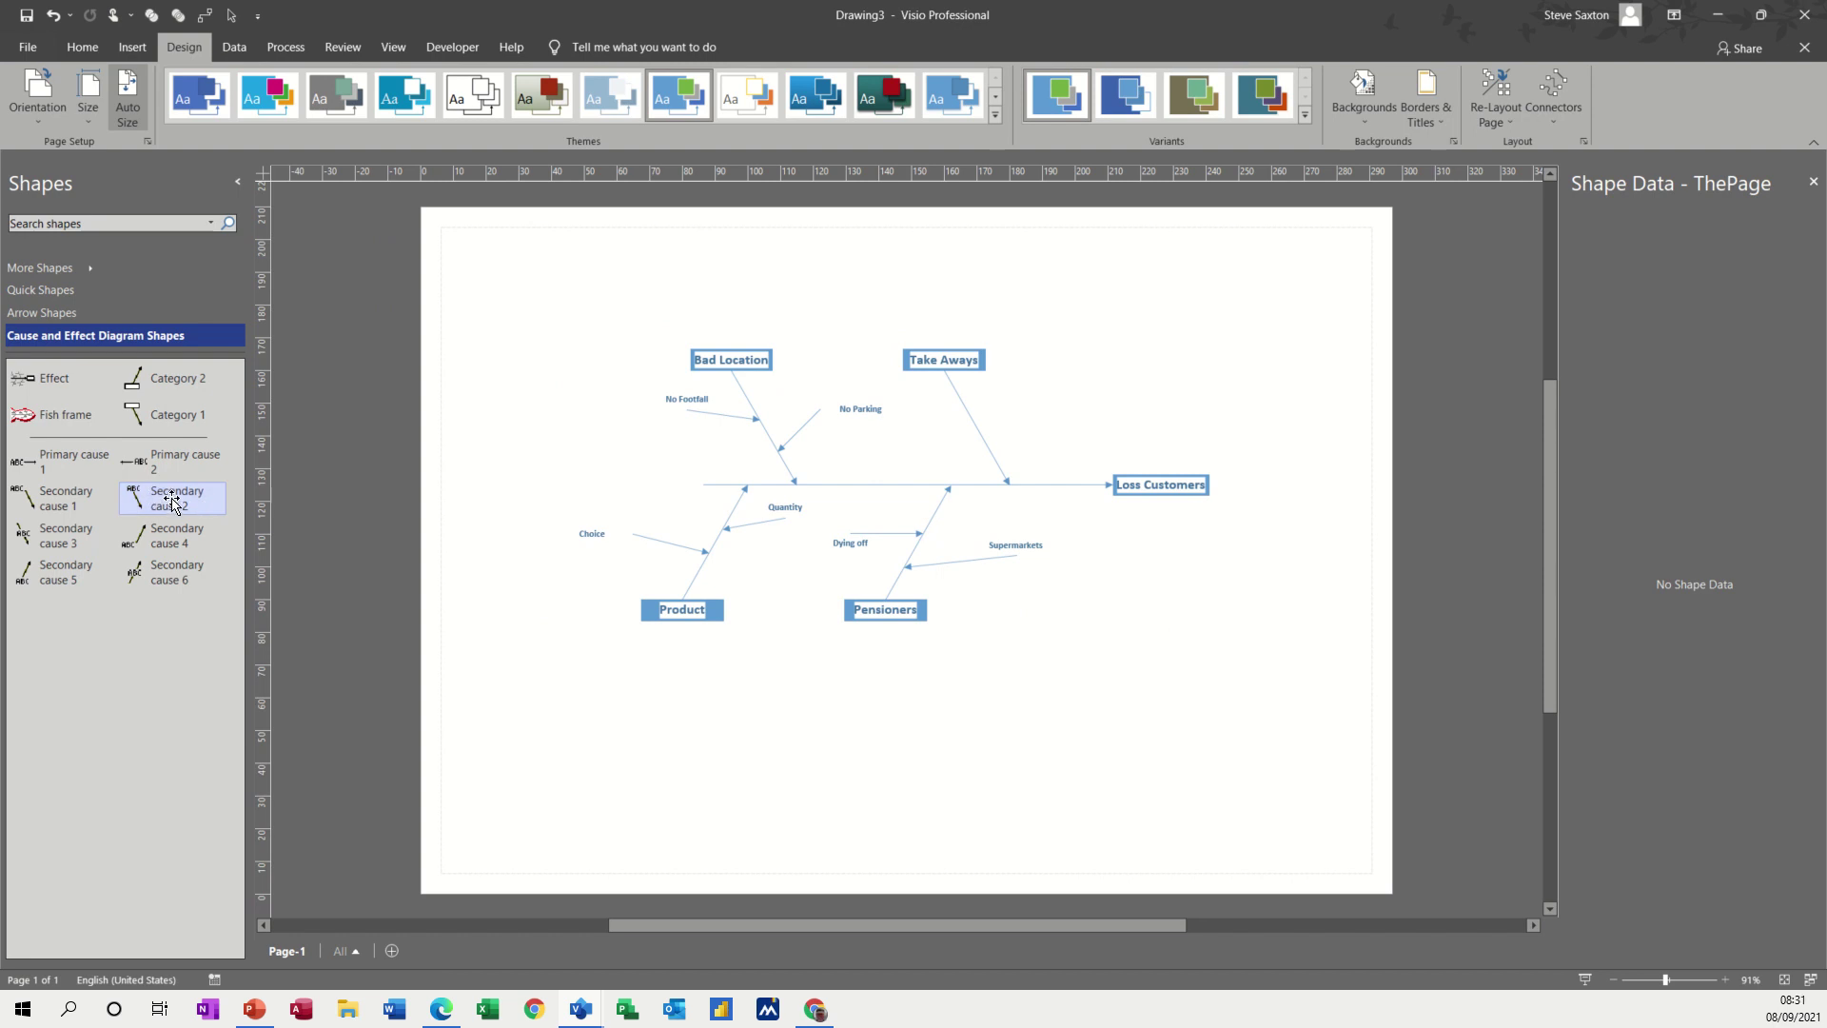
Attach a Secondary cause shape to Take Aways and label it 'Deliveries'.
{"action": "mouse_move", "coordinate": [173, 504]}
{"action": "left_mouse_down"}
{"action": "mouse_move", "coordinate": [706, 490]}
{"action": "mouse_move", "coordinate": [978, 449]}
{"action": "mouse_move", "coordinate": [1002, 404]}
{"action": "mouse_move", "coordinate": [998, 442]}
{"action": "mouse_move", "coordinate": [983, 439]}
{"action": "left_mouse_up"}
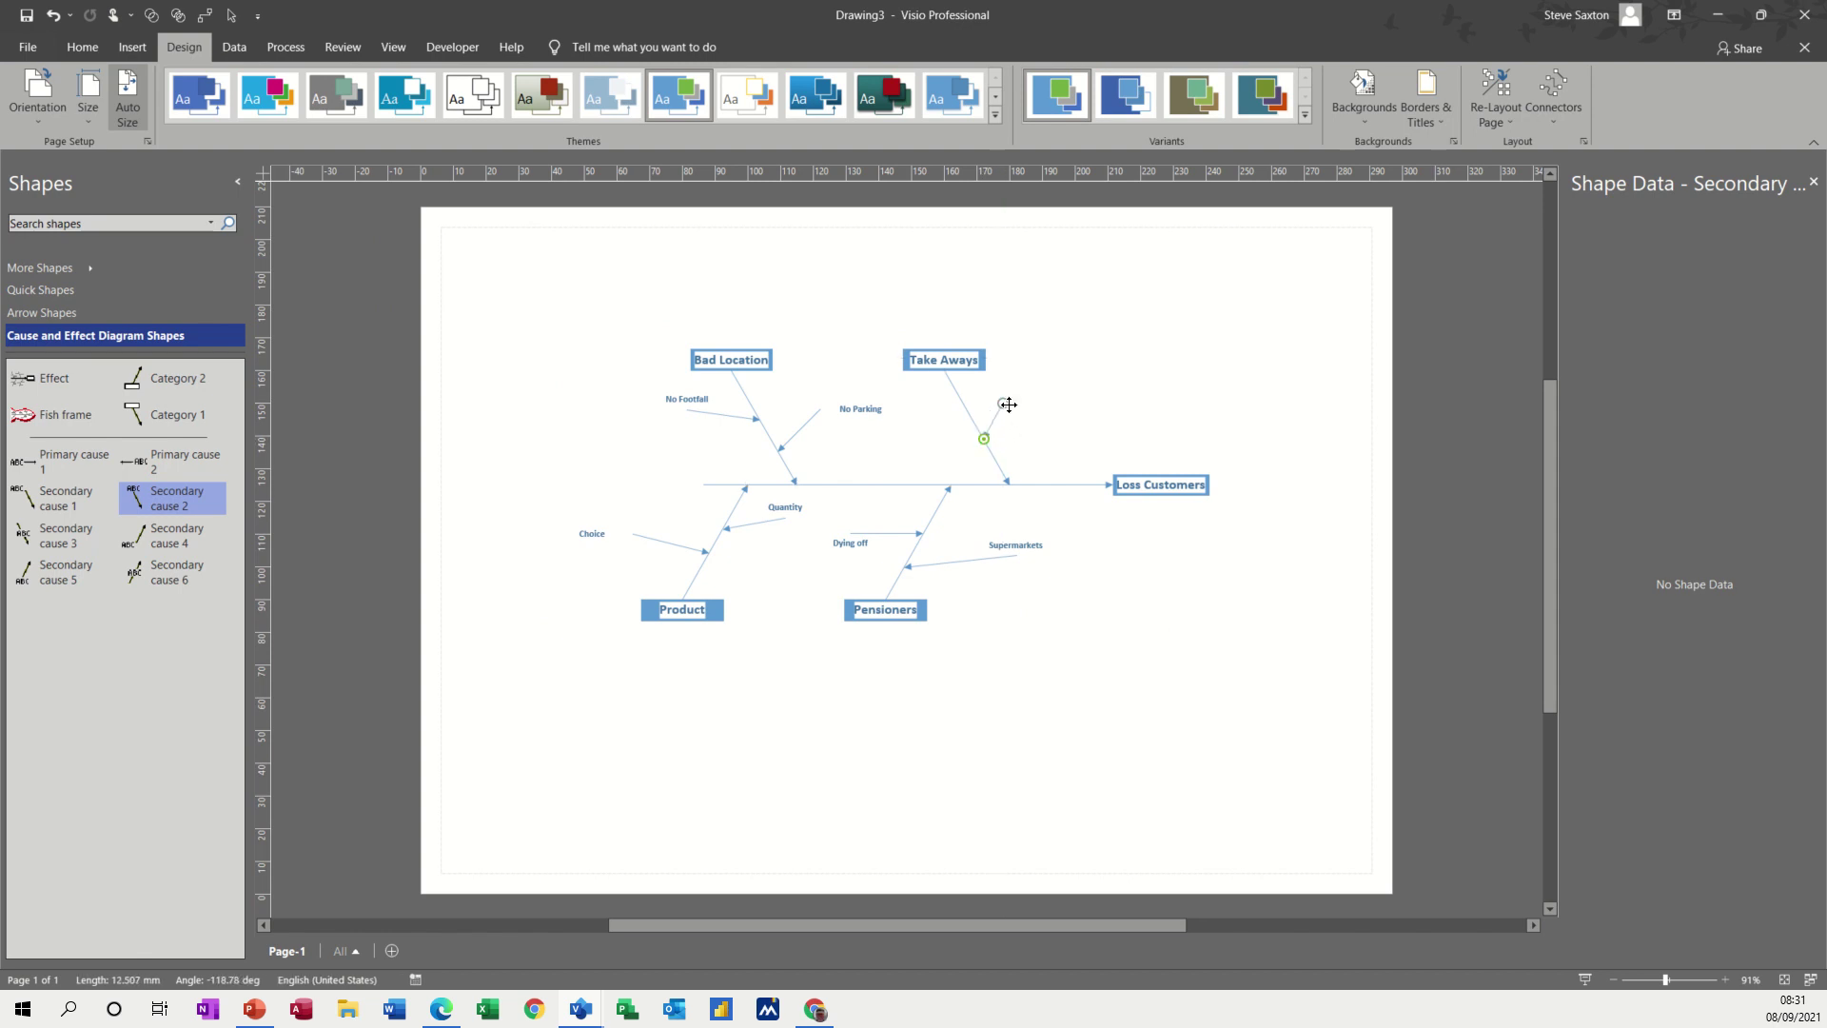
{"action": "double_click", "coordinate": [1005, 406]}
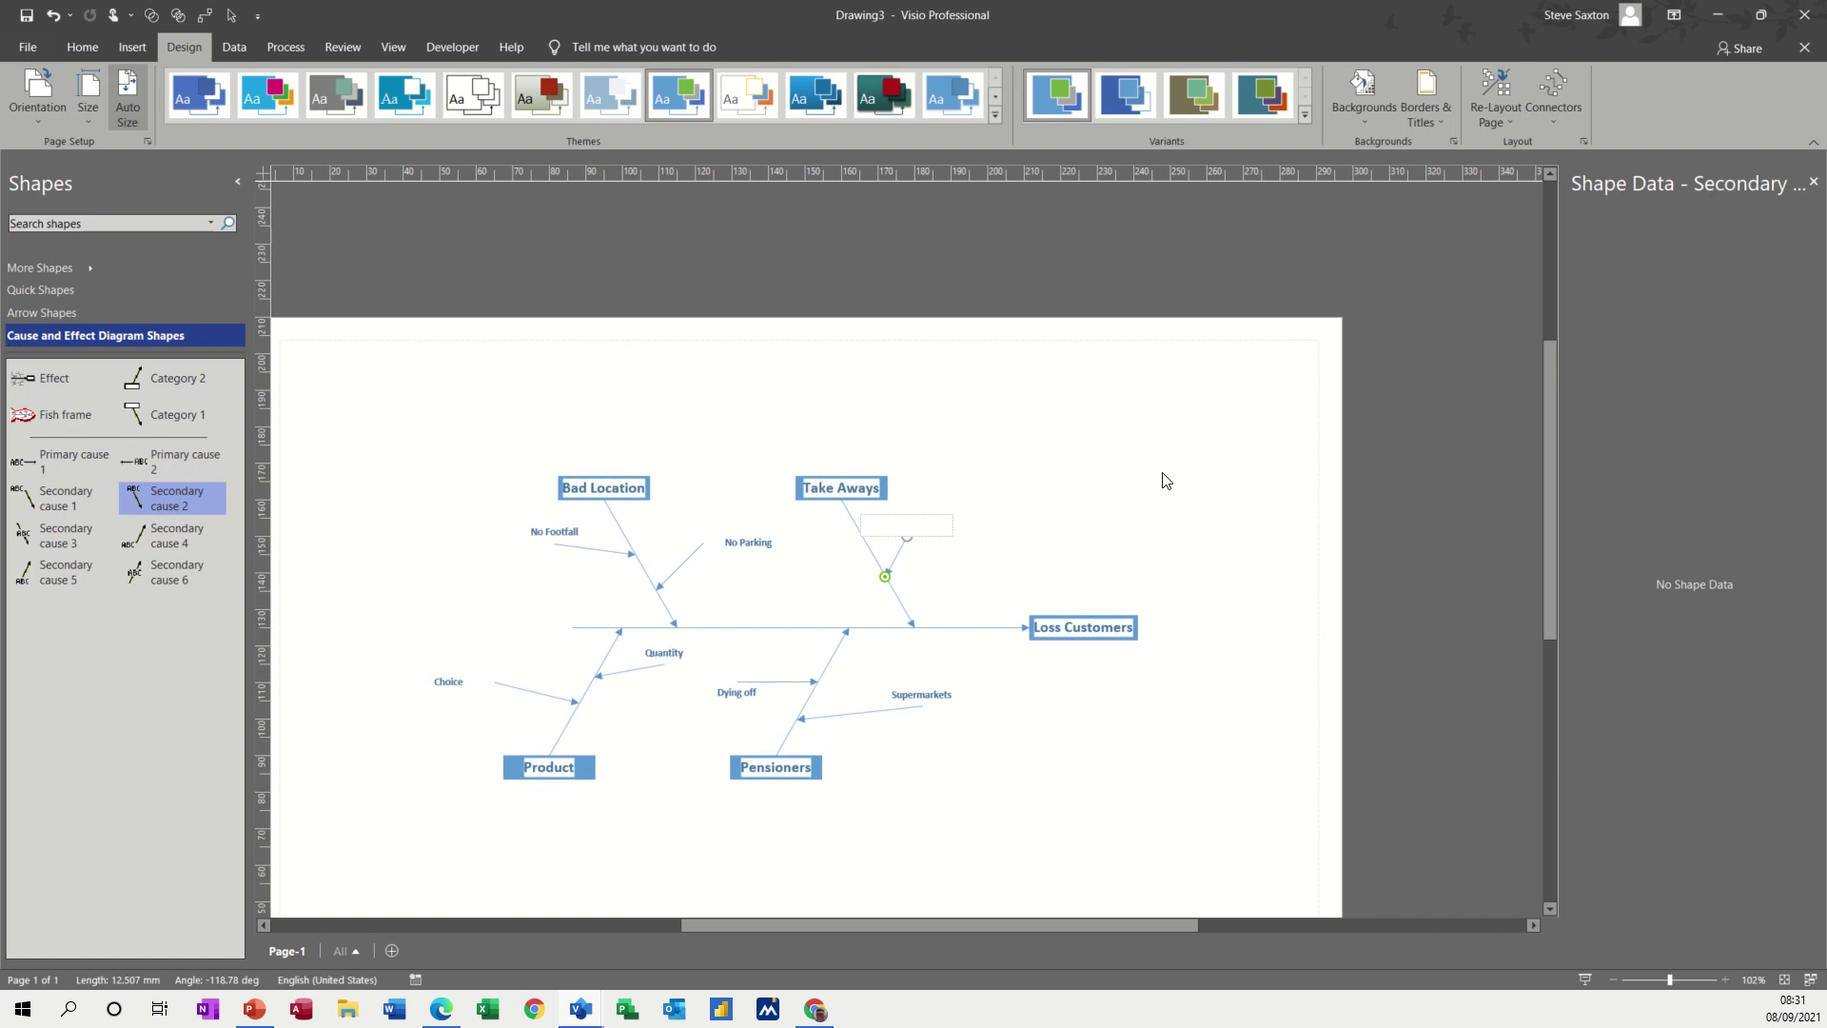
{"action": "type", "text": "Deliveries"}
{"action": "left_click", "coordinate": [1053, 496]}
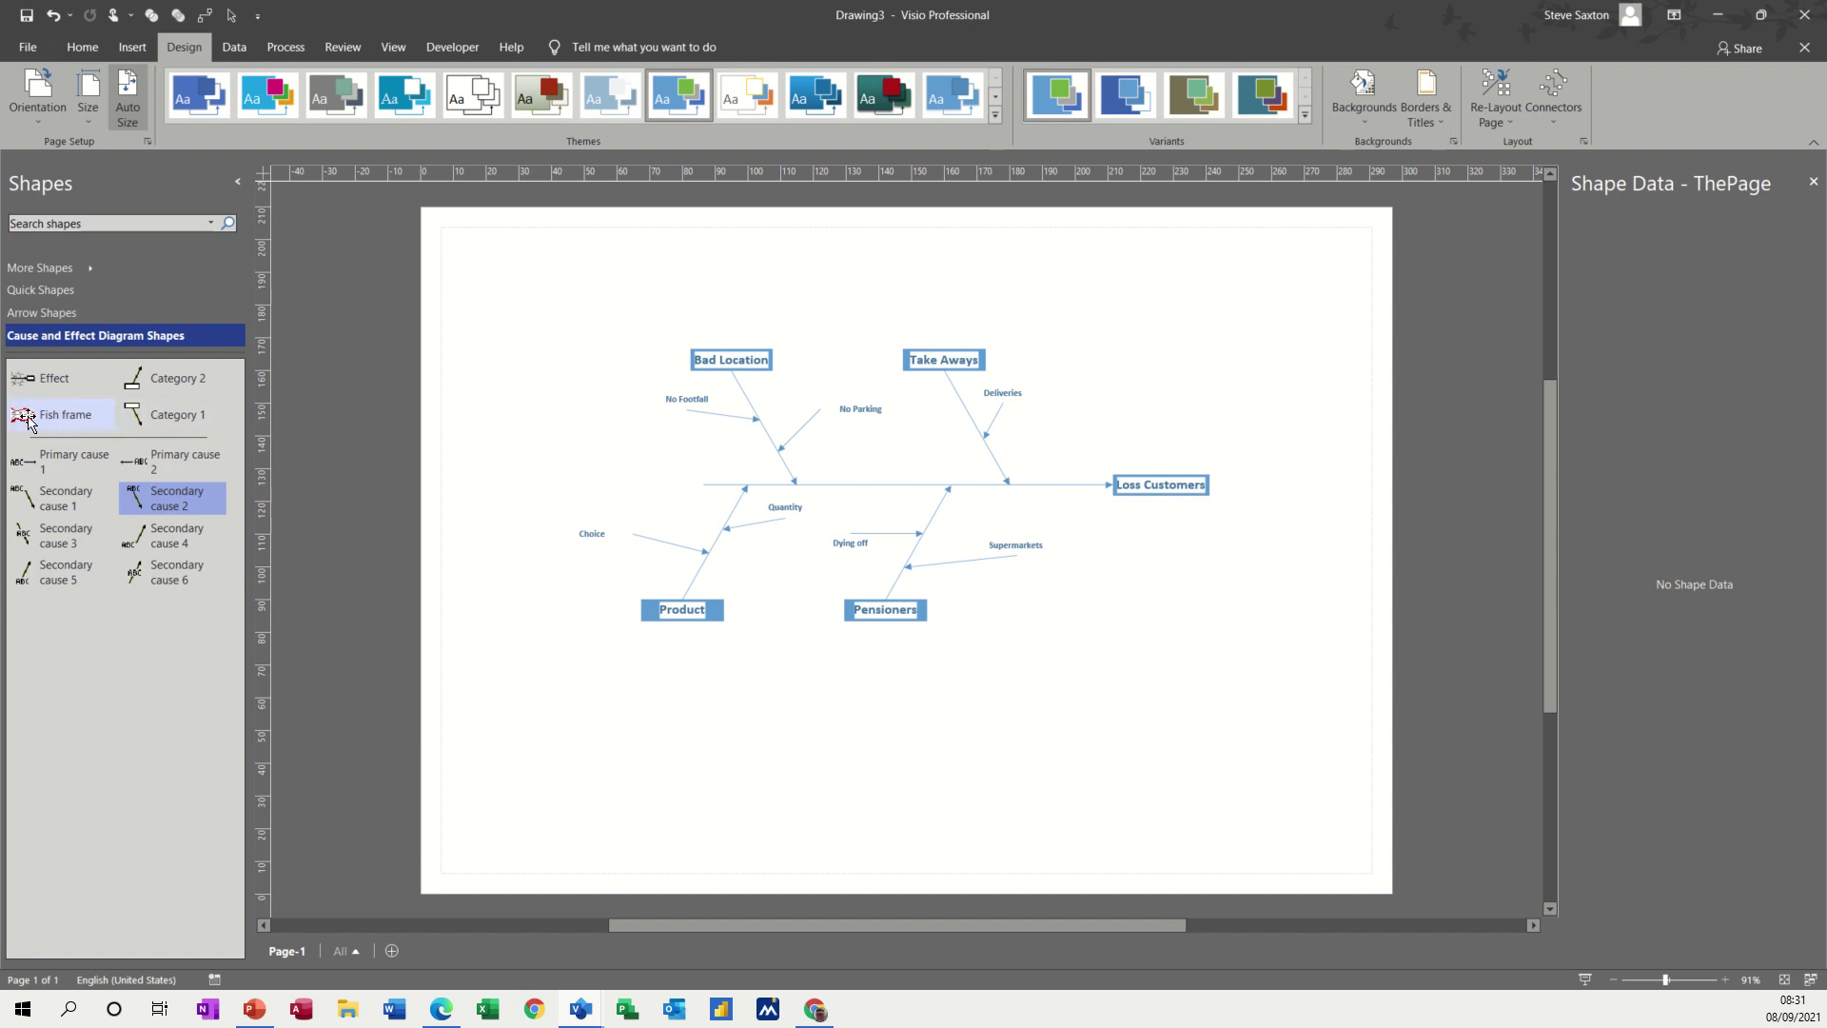
Place a fish frame around the diagram and give it a red outline.
{"action": "left_click_drag", "start_coordinate": [57, 415], "coordinate": [899, 517]}
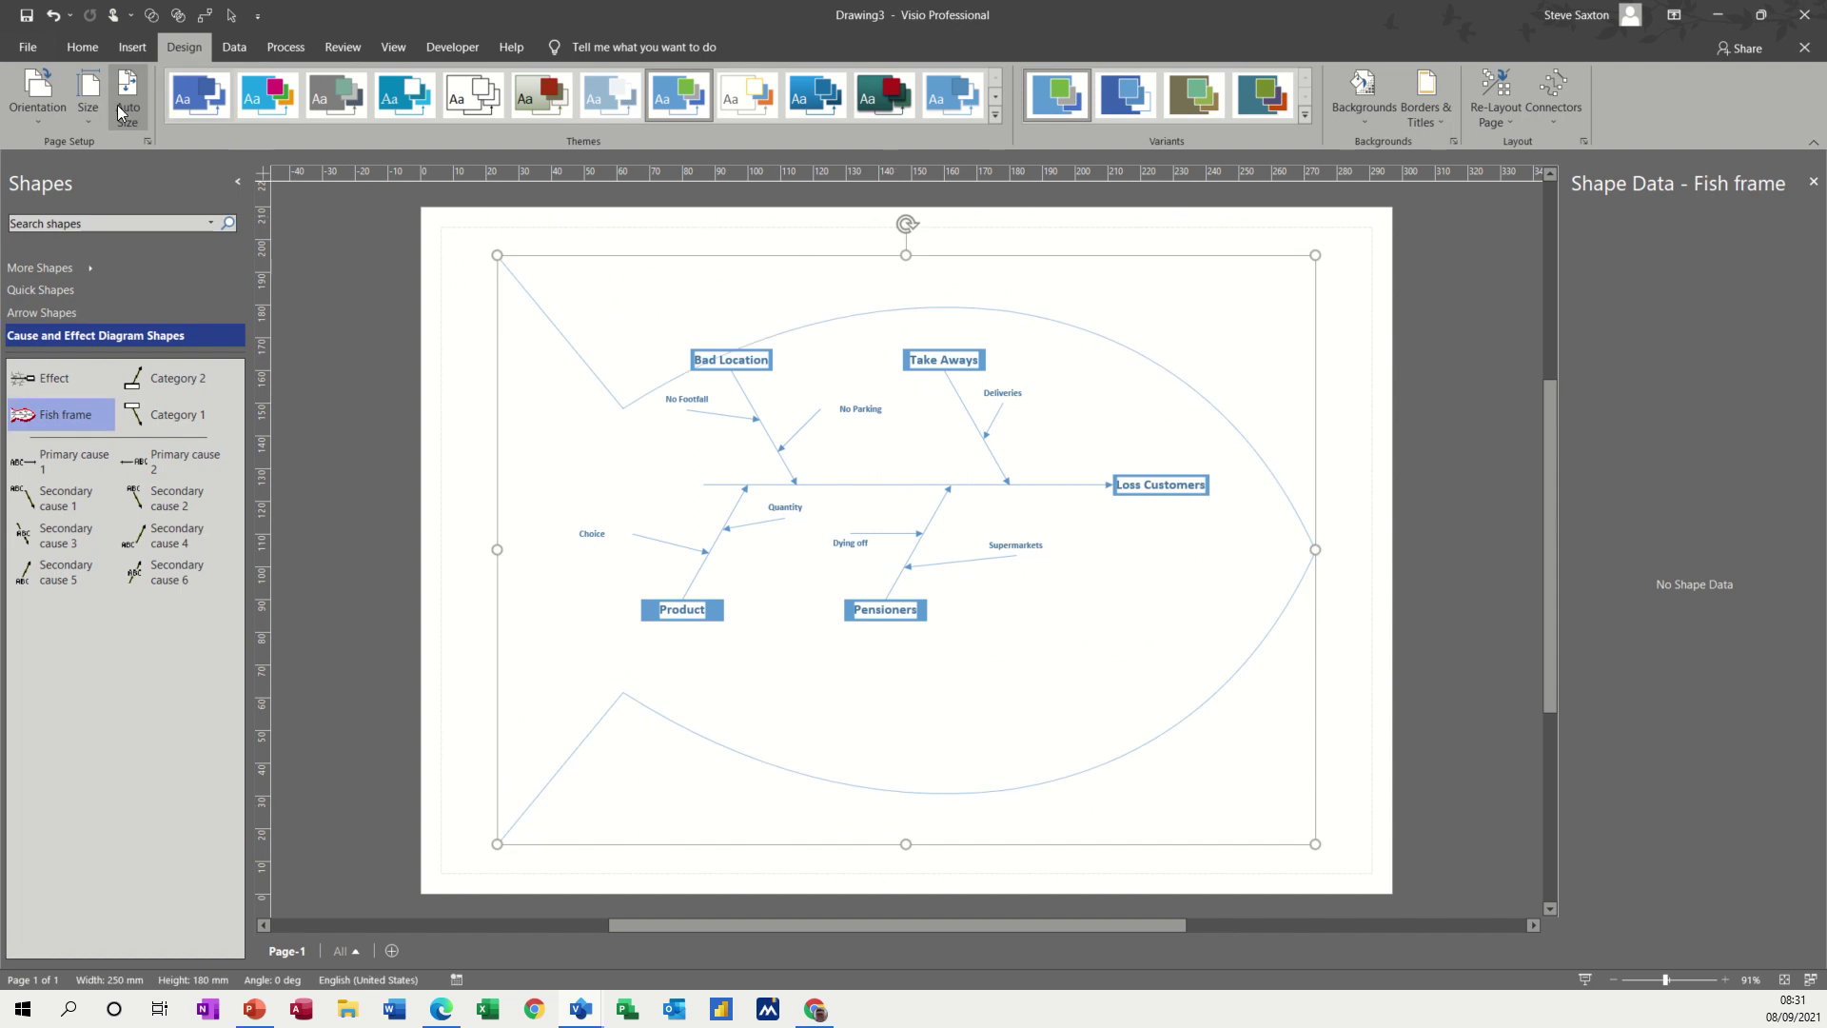
{"action": "left_click", "coordinate": [83, 52]}
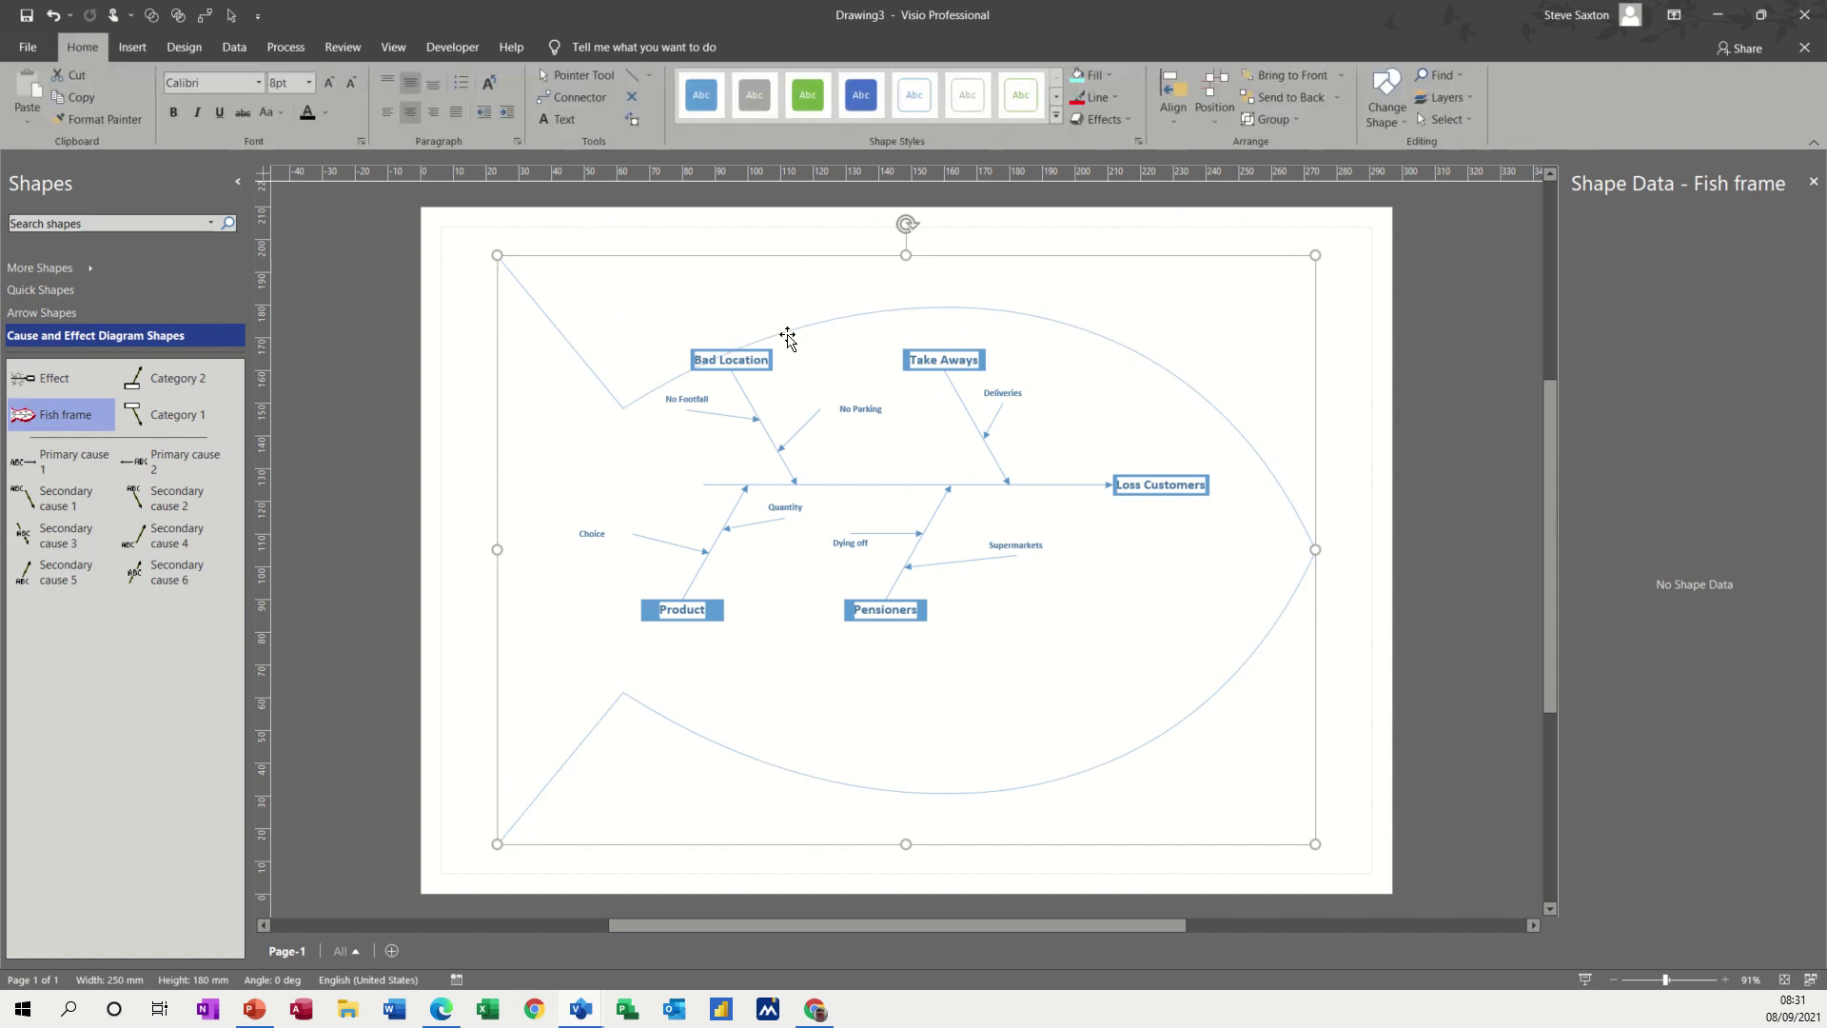
{"action": "left_click", "coordinate": [1102, 97]}
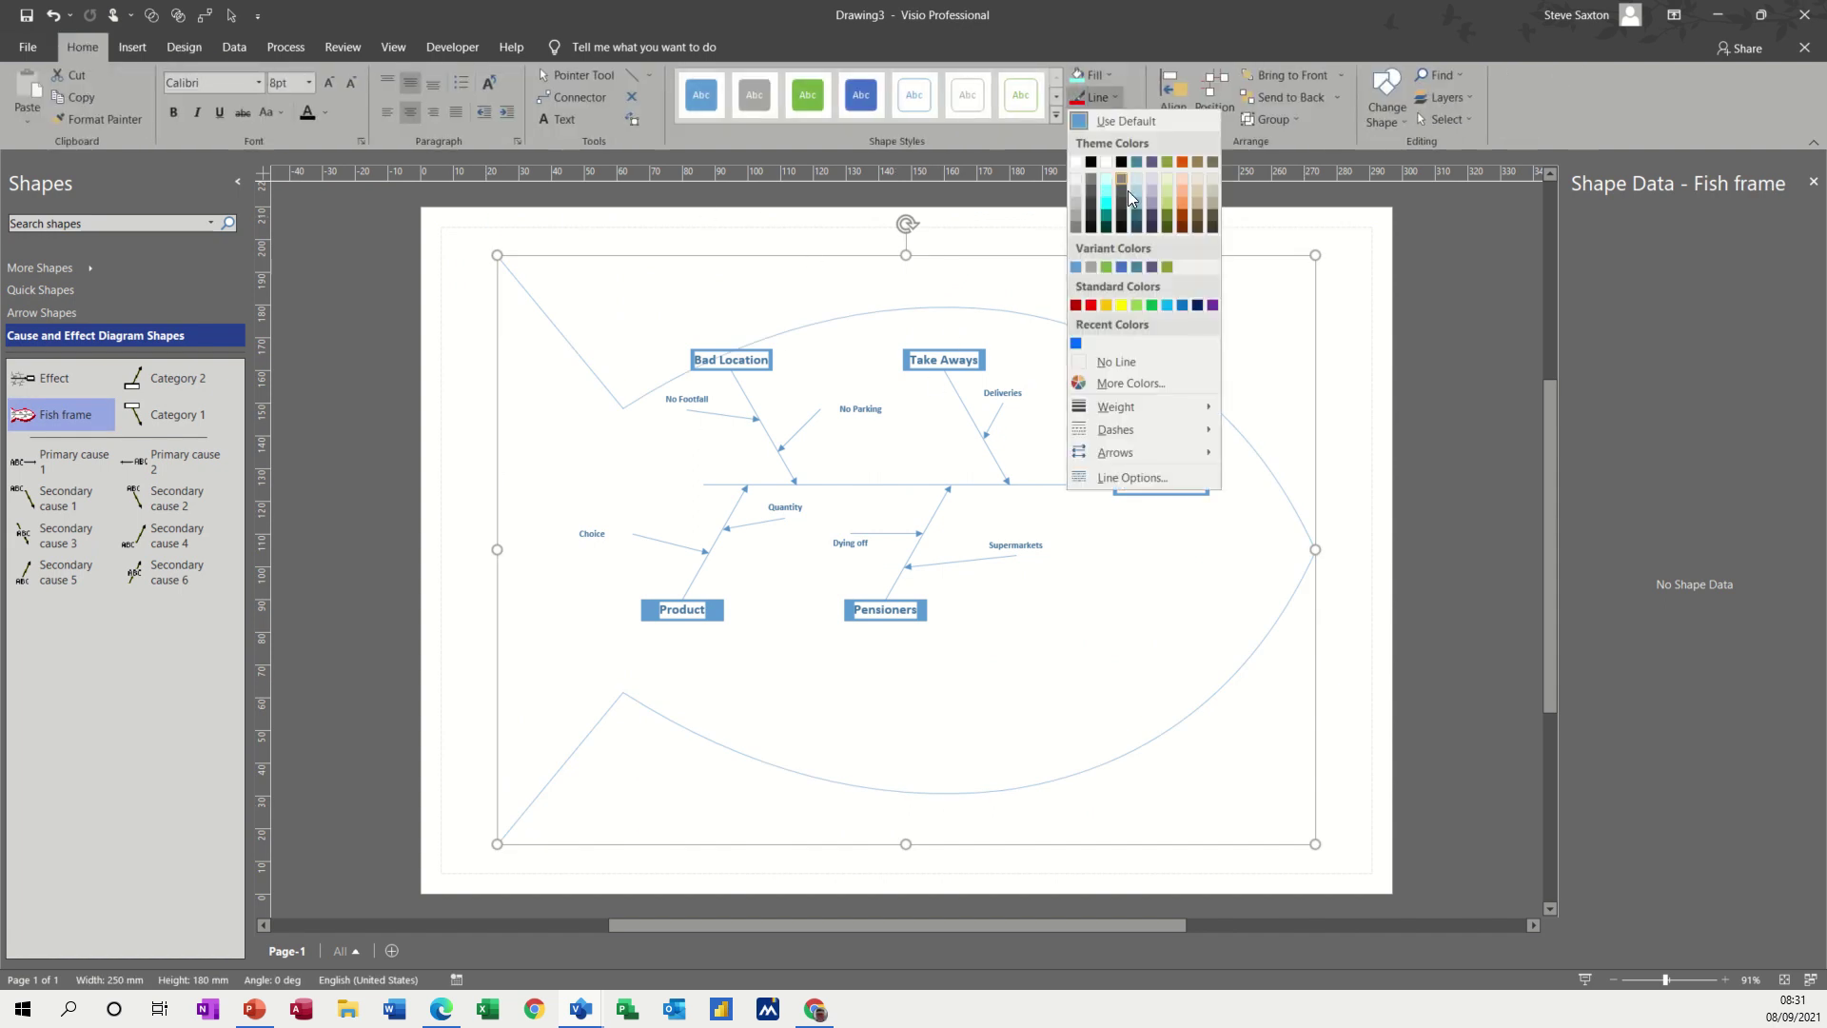
{"action": "left_click", "coordinate": [1093, 309]}
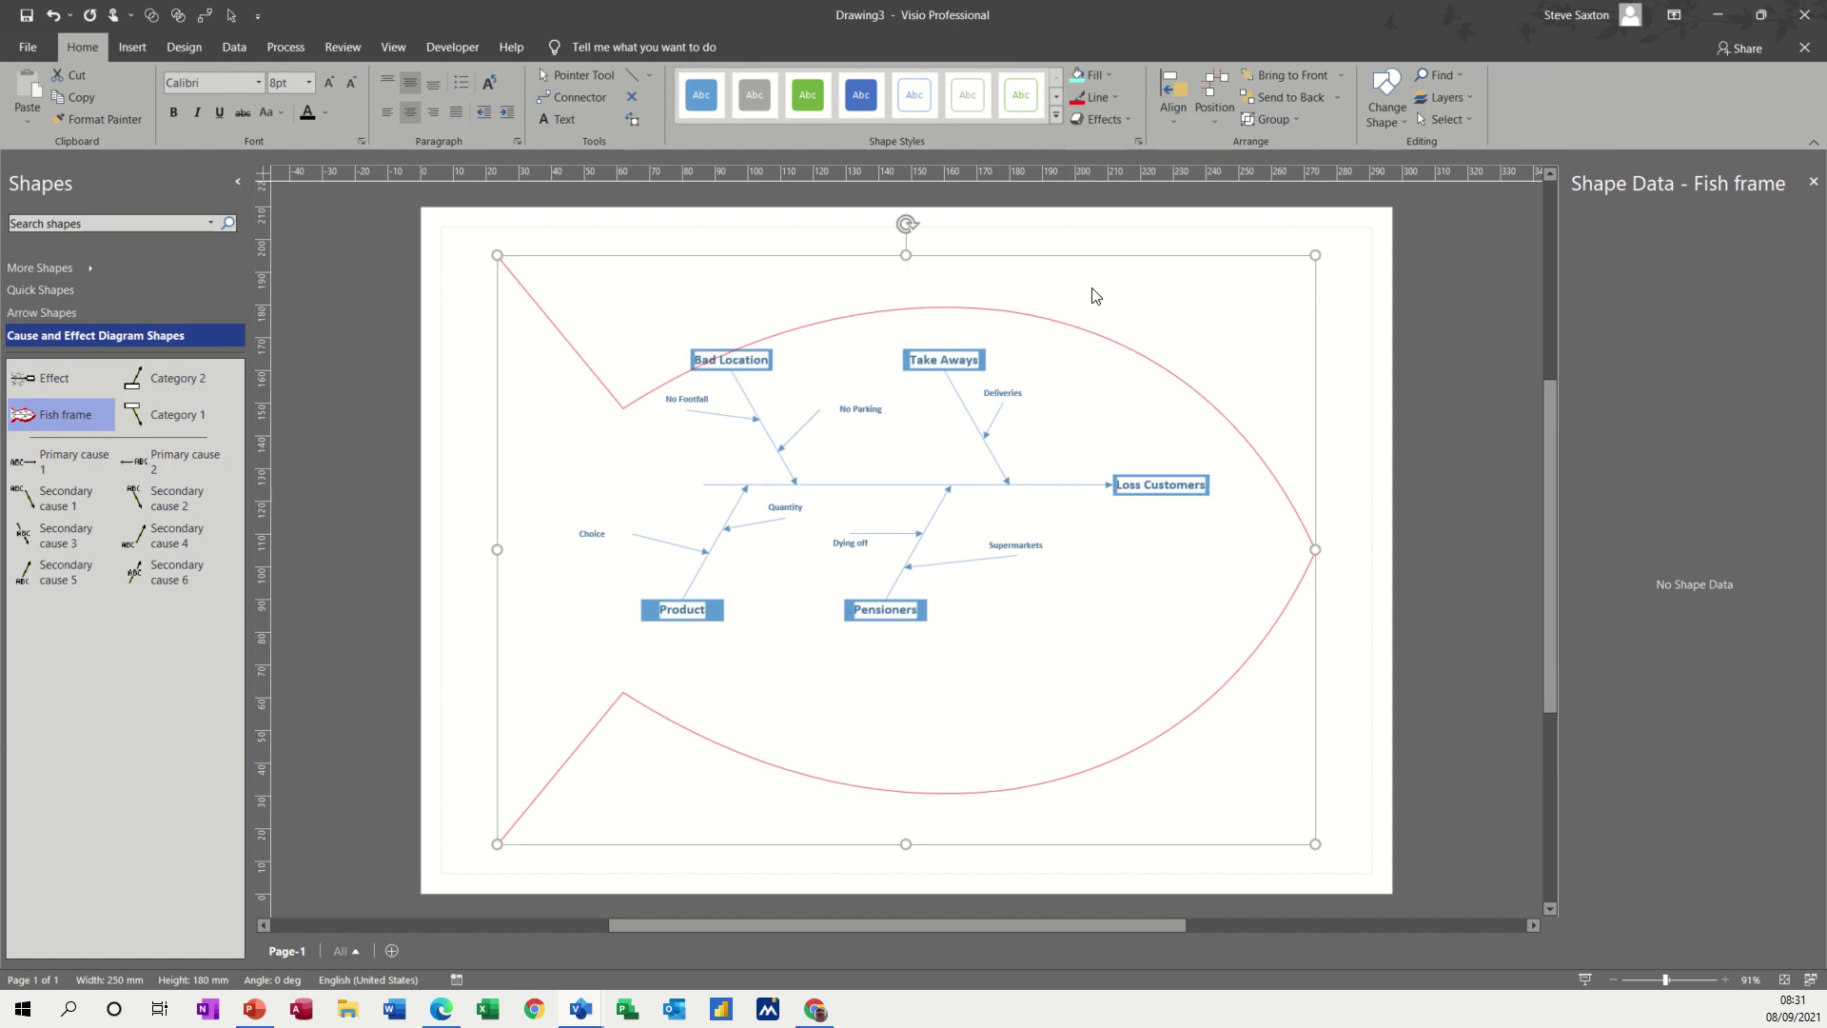
Apply a soft shadow preset to the fish frame.
{"action": "left_click", "coordinate": [1101, 119]}
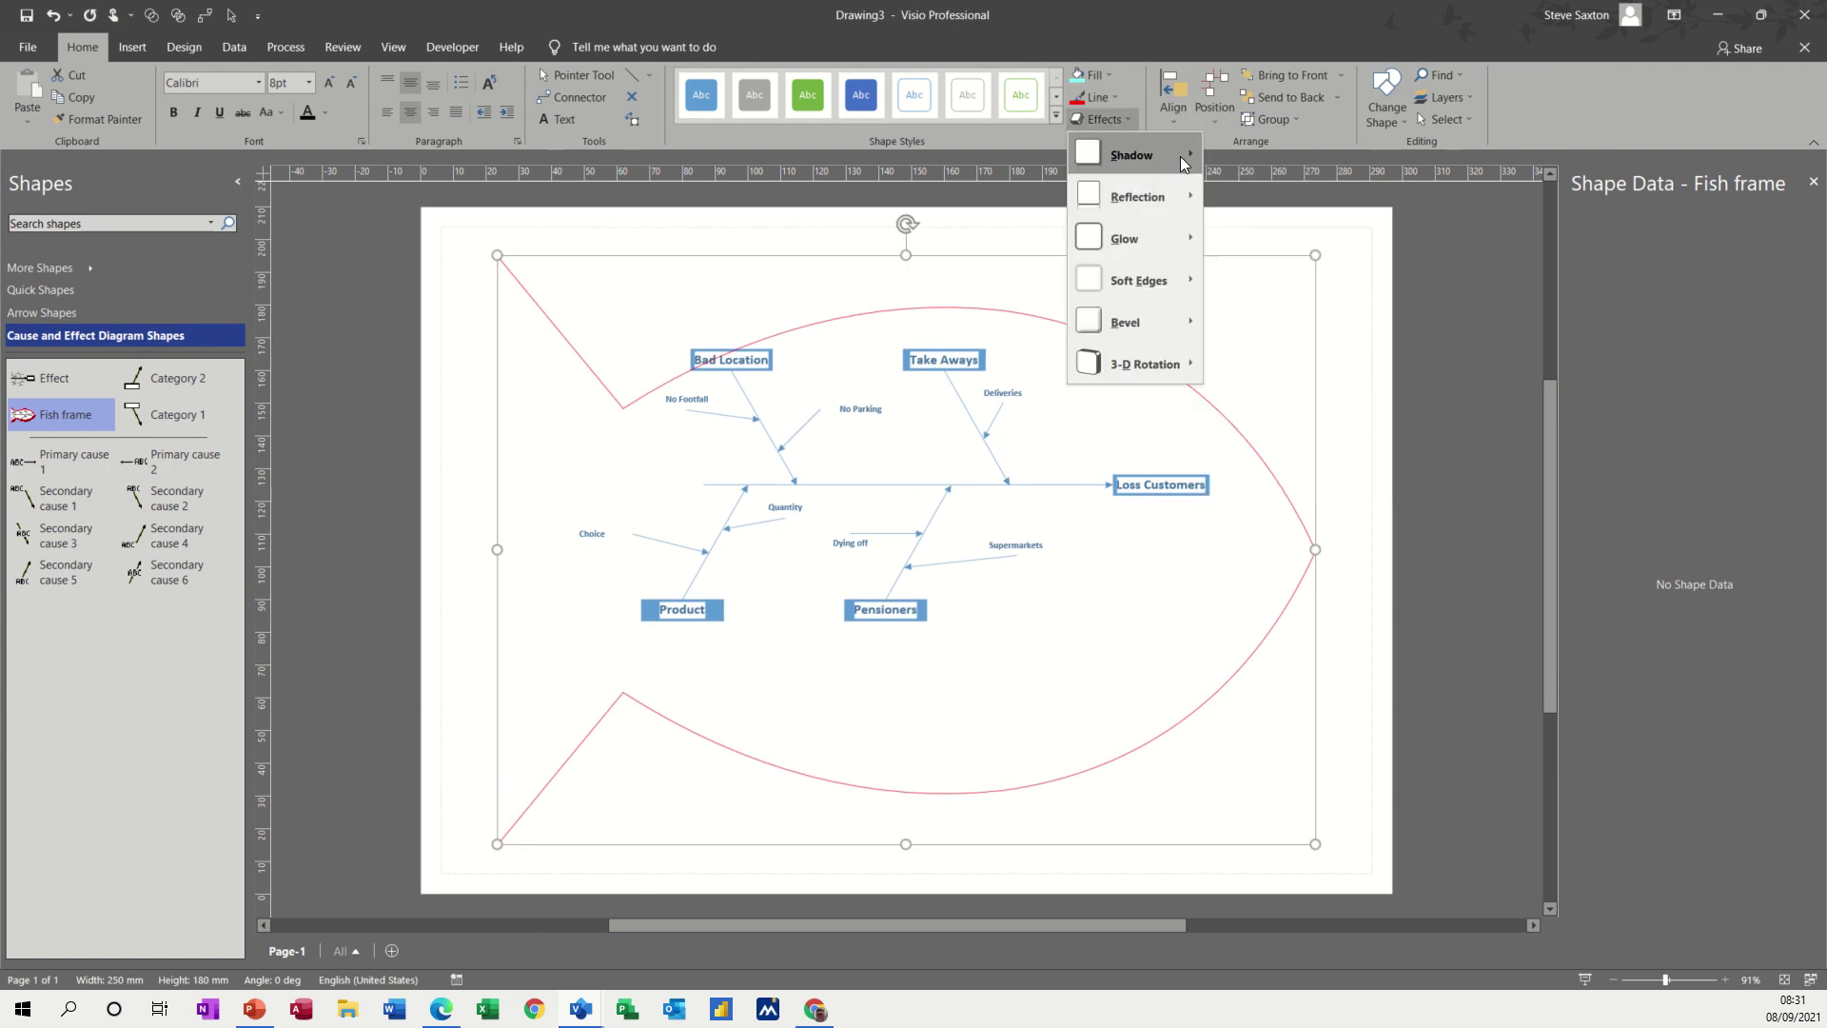
{"action": "mouse_move", "coordinate": [1133, 155]}
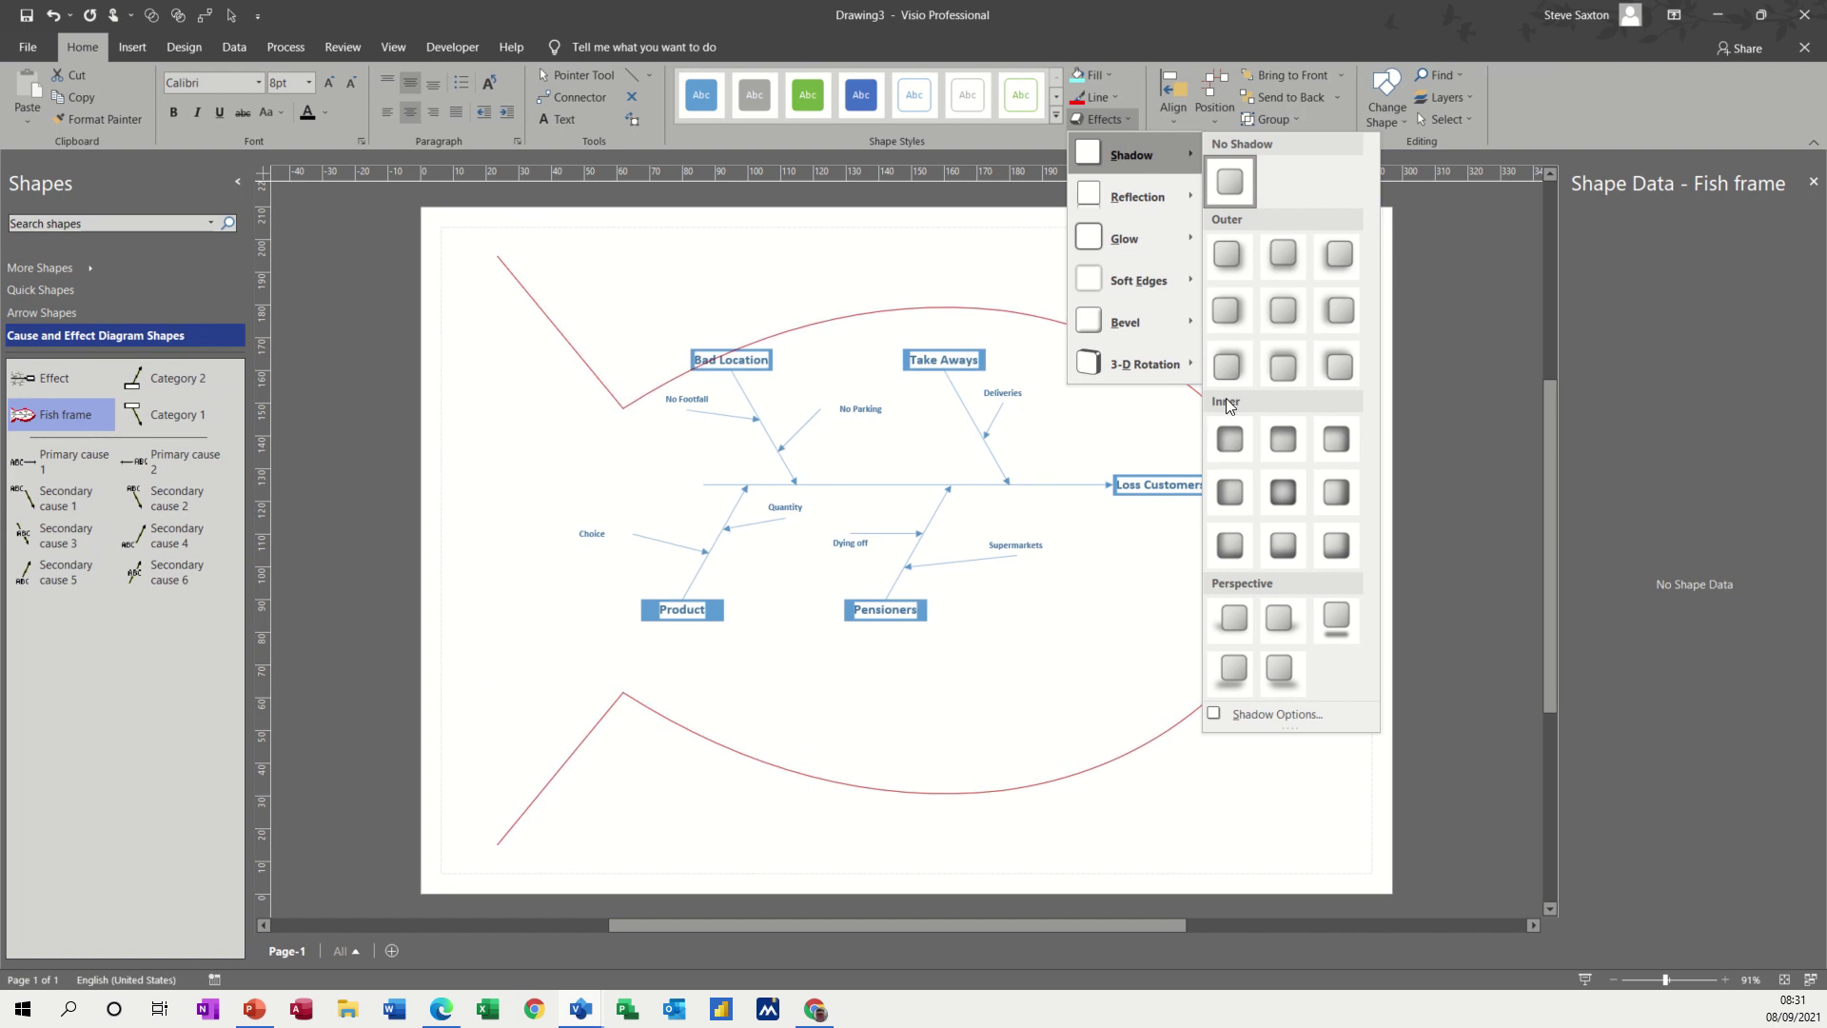
{"action": "left_click", "coordinate": [1228, 366]}
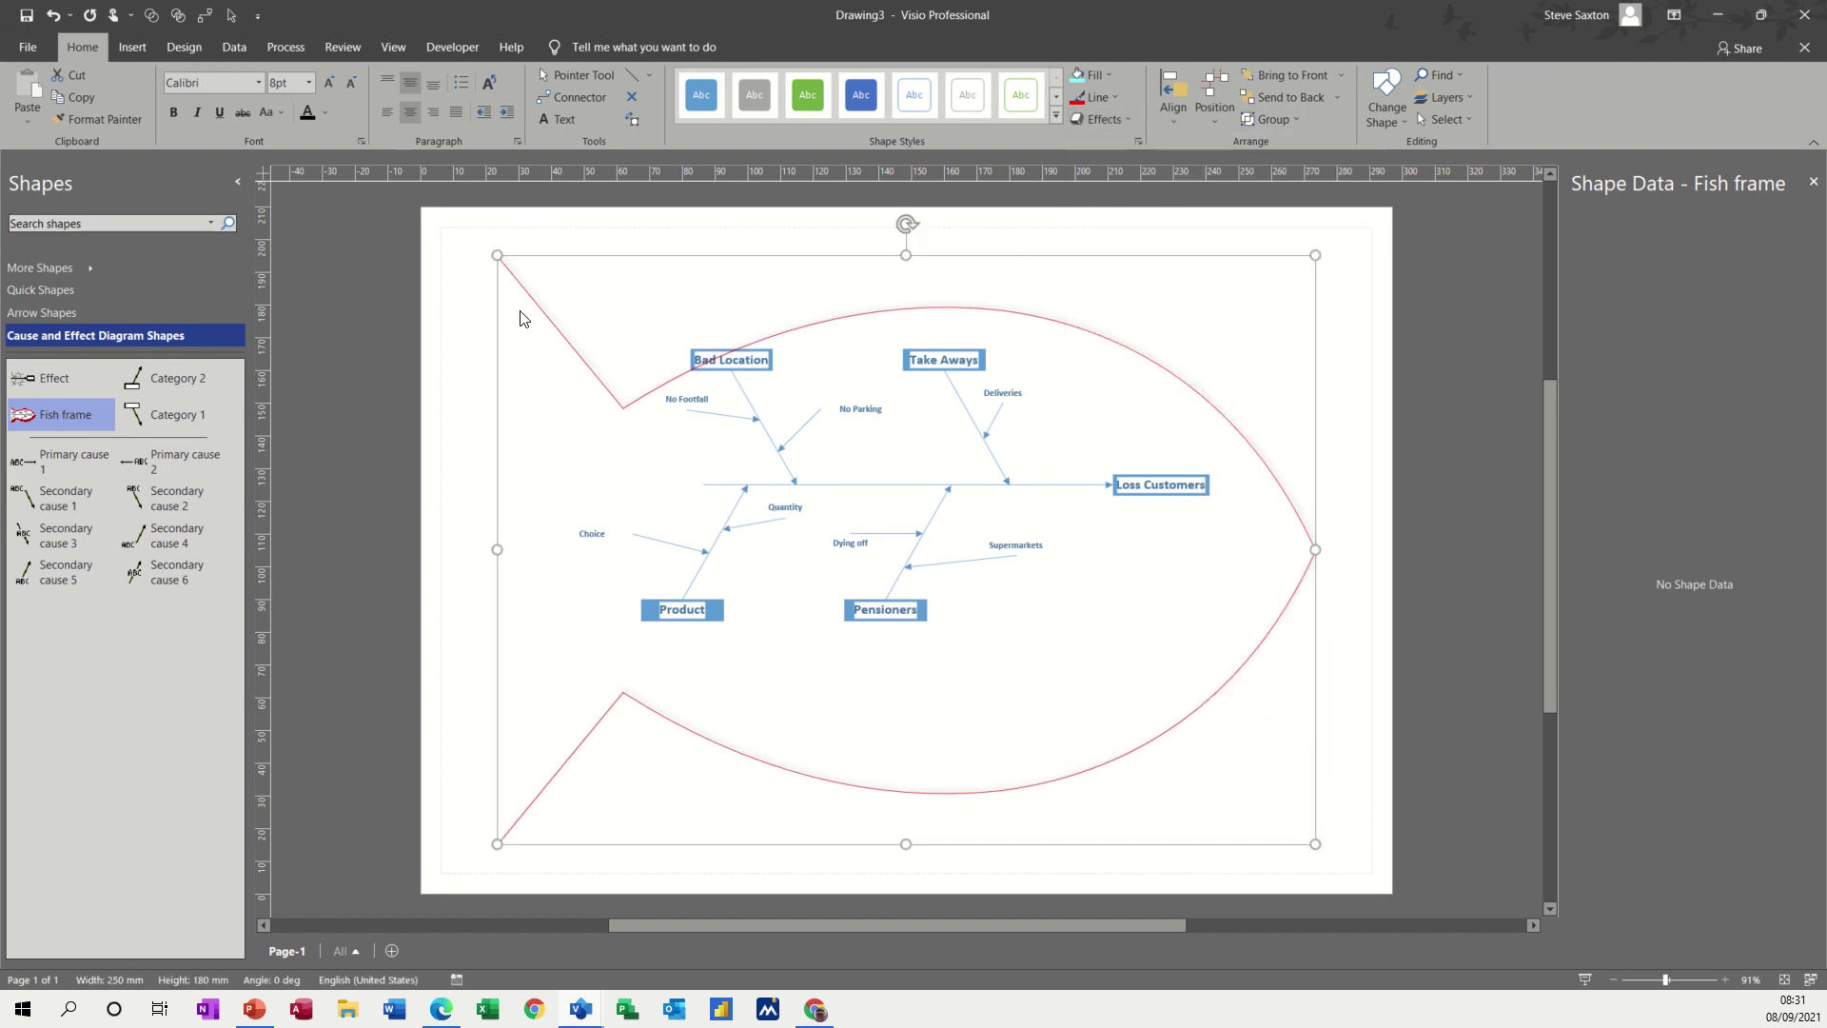
{"action": "left_click", "coordinate": [434, 423]}
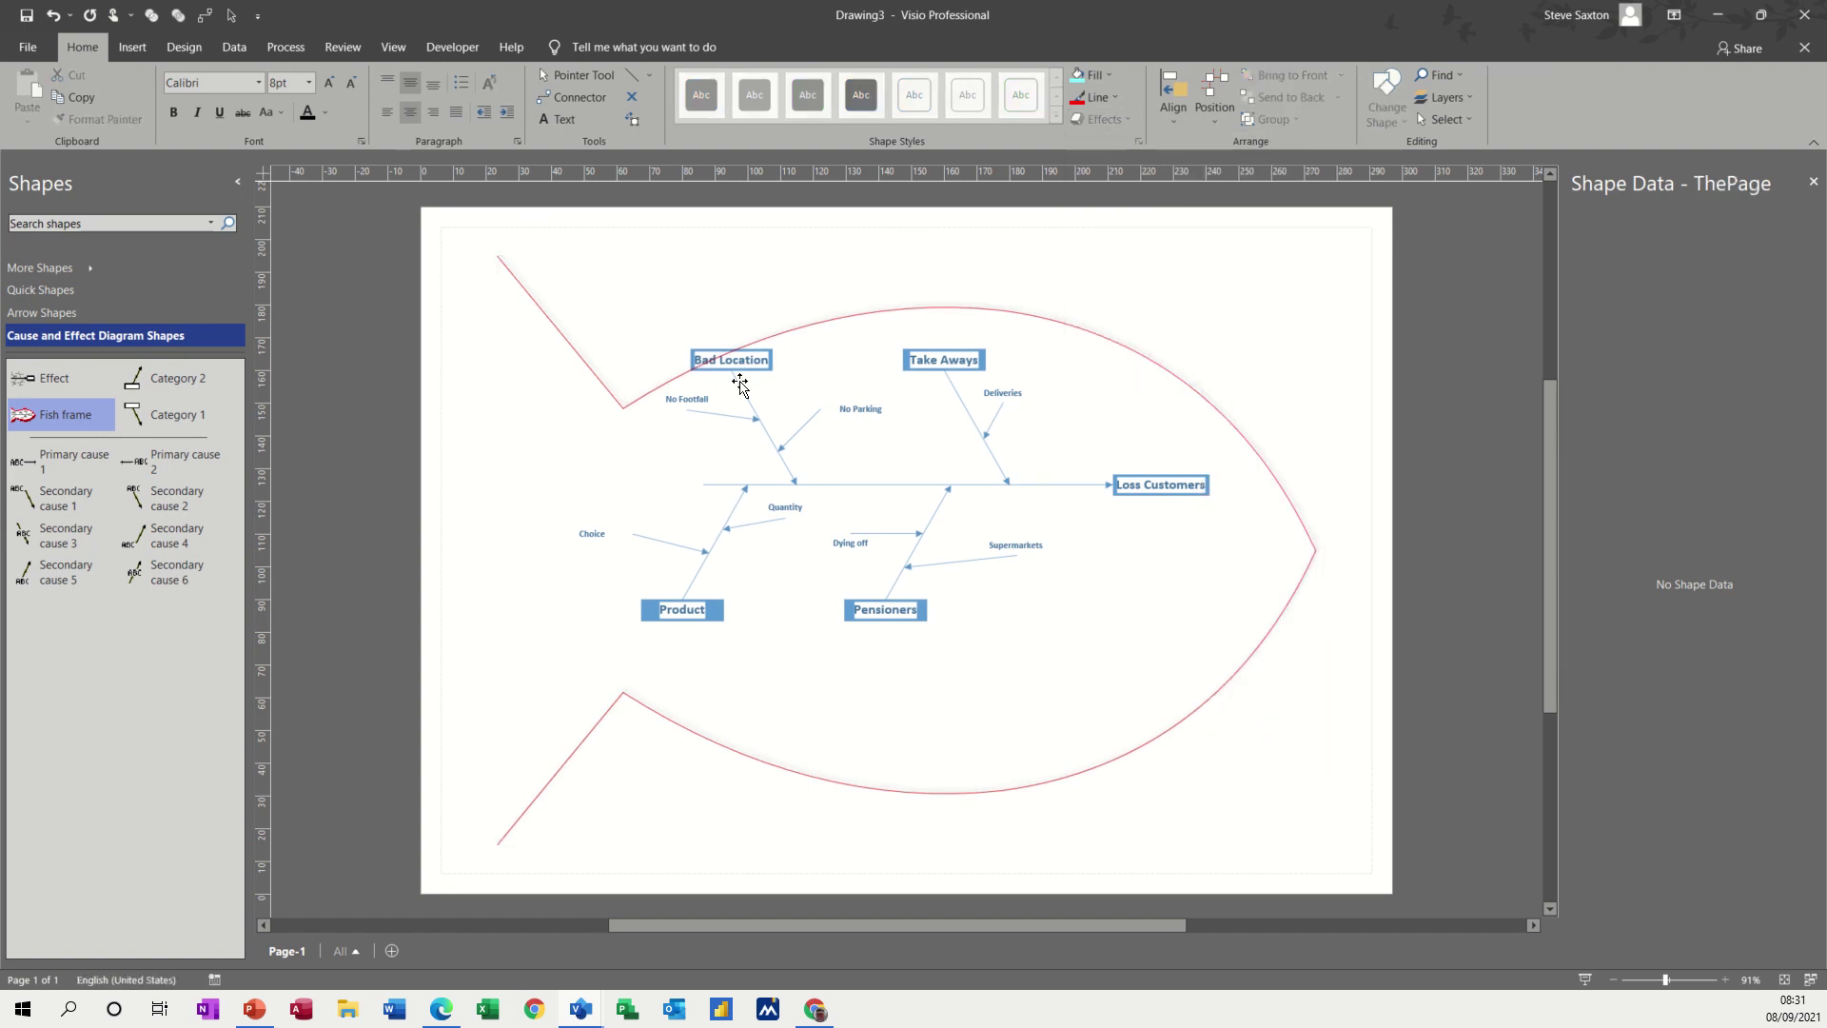
{"action": "left_click", "coordinate": [590, 379]}
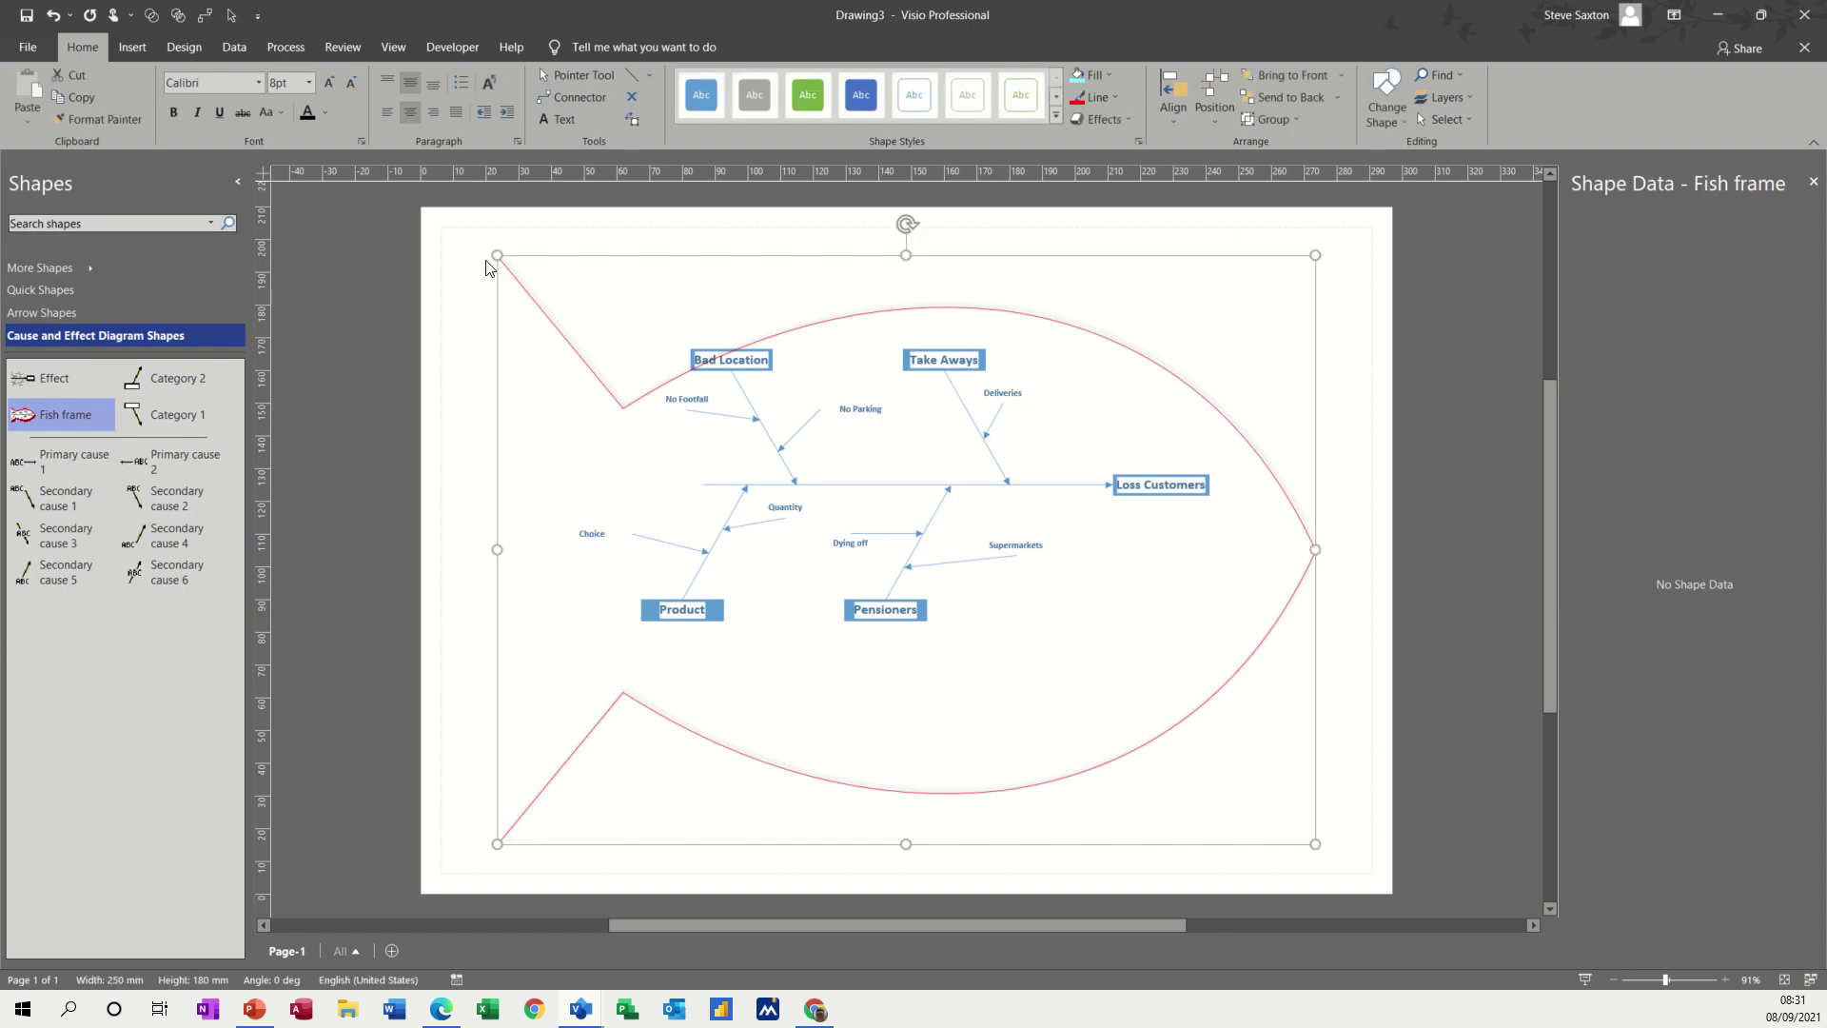
Enlarge the red fish frame to 258.5 × 186.12 mm and shift it up and left.
{"action": "left_click_drag", "start_coordinate": [496, 257], "coordinate": [486, 234]}
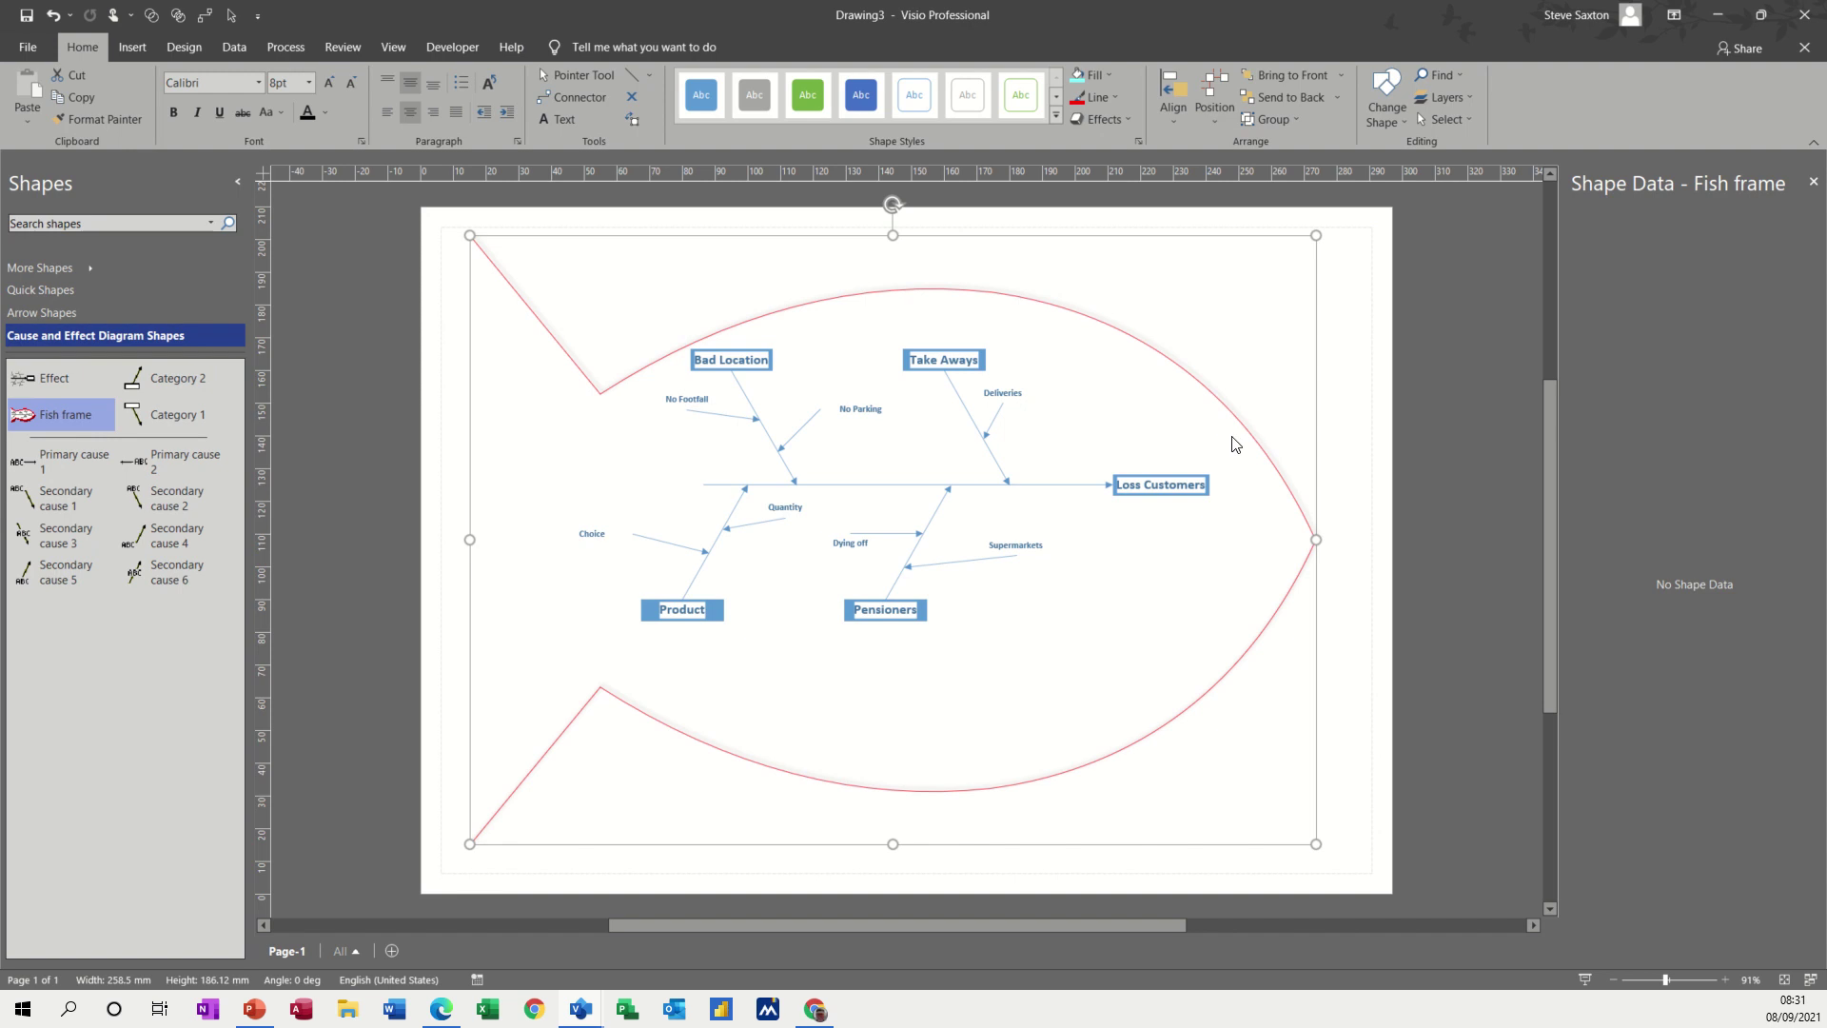
{"action": "left_click_drag", "start_coordinate": [1244, 419], "coordinate": [1238, 380]}
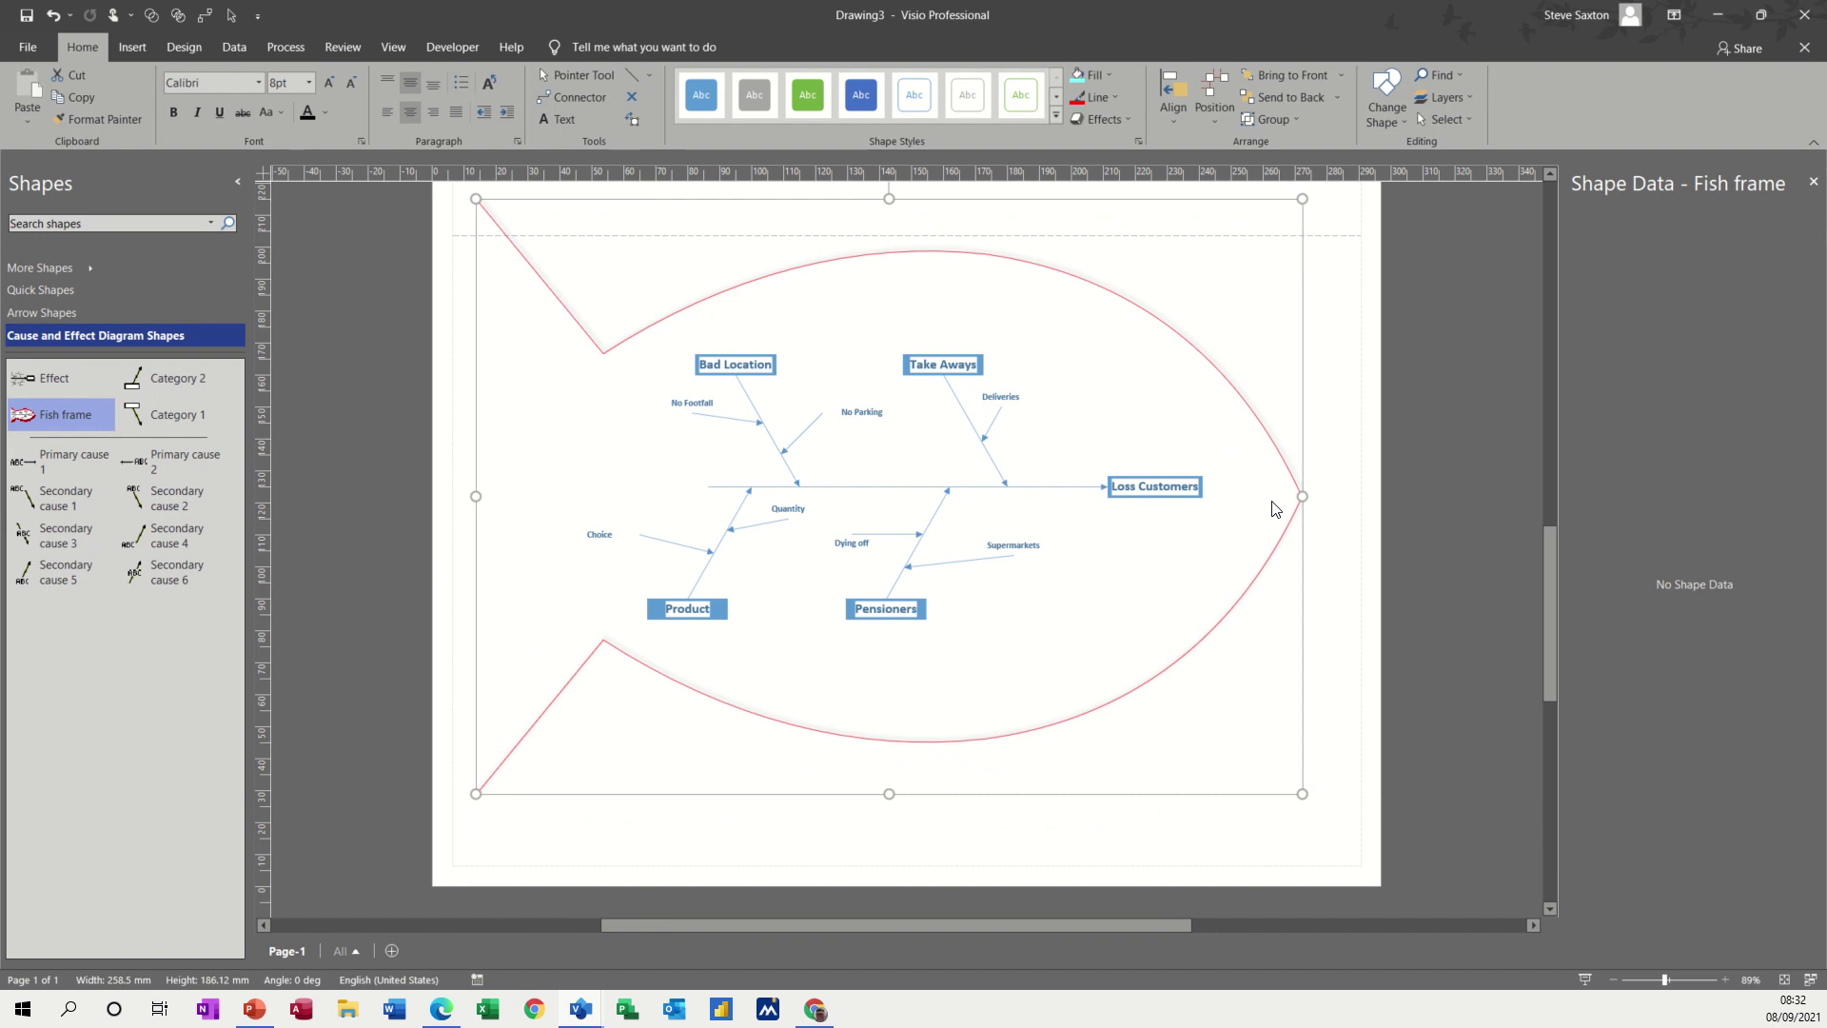
{"action": "left_click_drag", "start_coordinate": [1279, 455], "coordinate": [1274, 438]}
{"action": "left_click", "coordinate": [873, 321]}
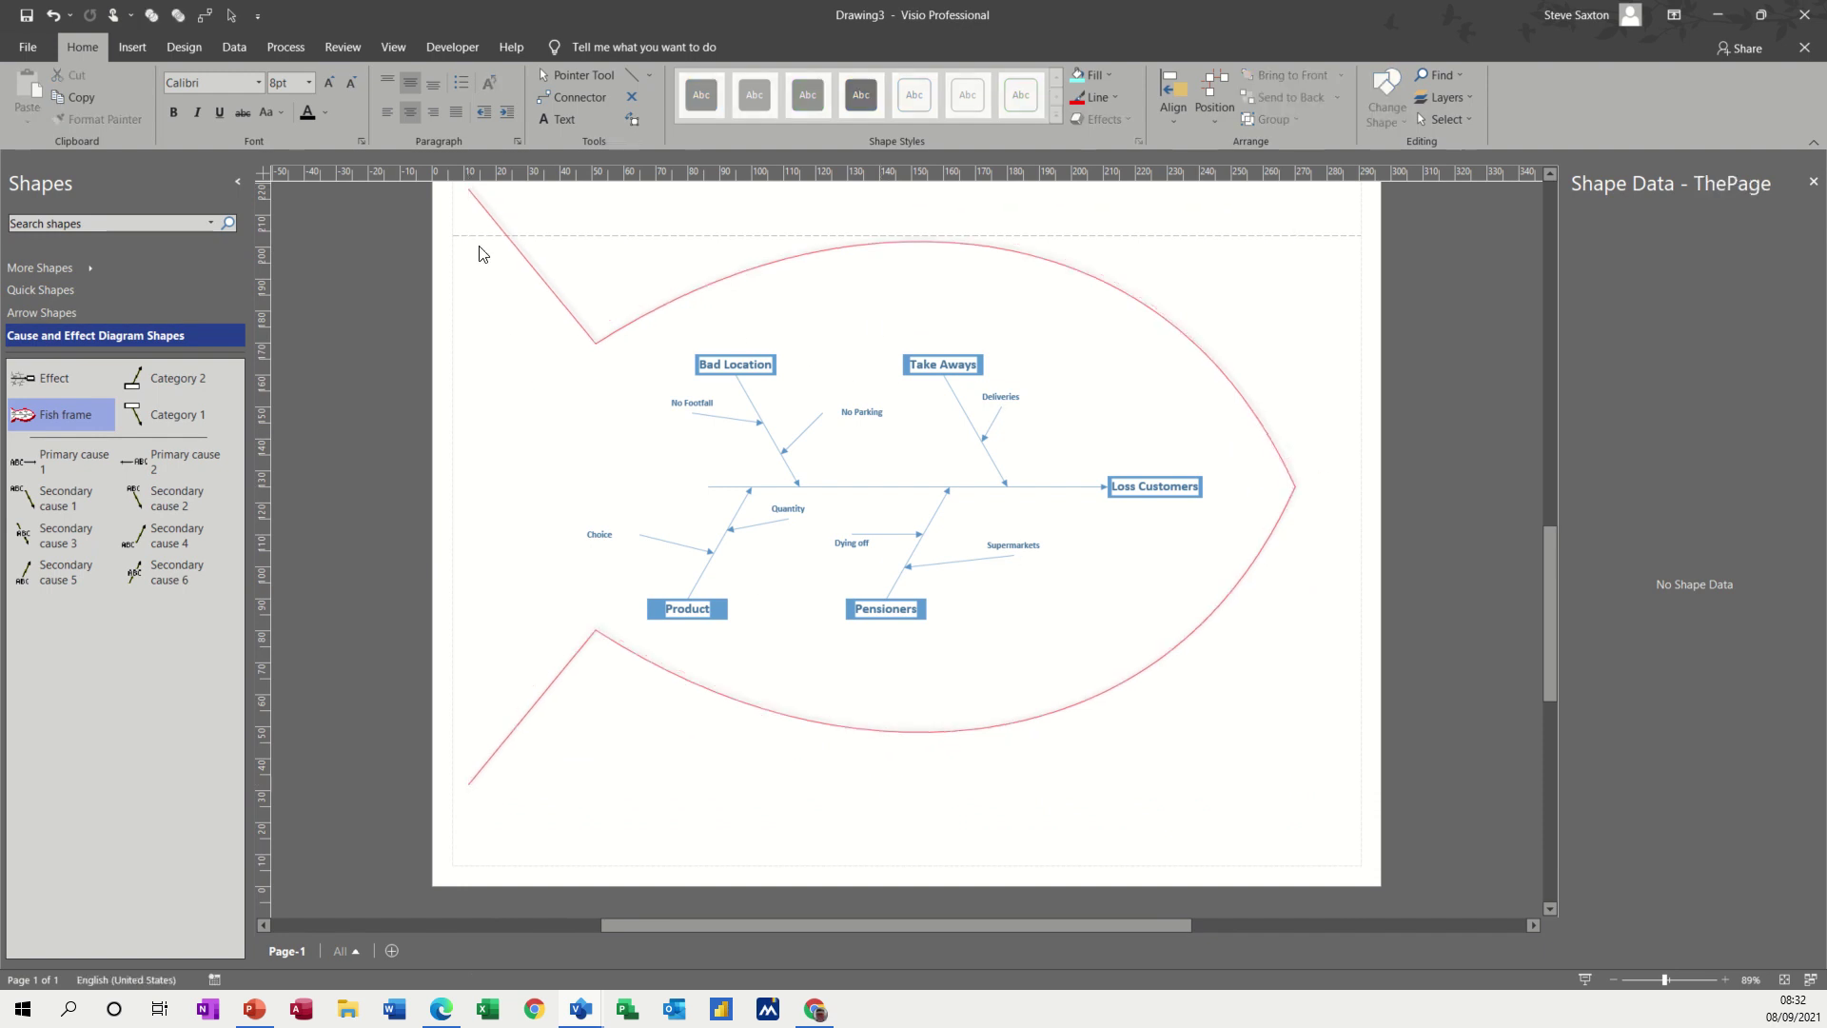
{"action": "left_click", "coordinate": [185, 46]}
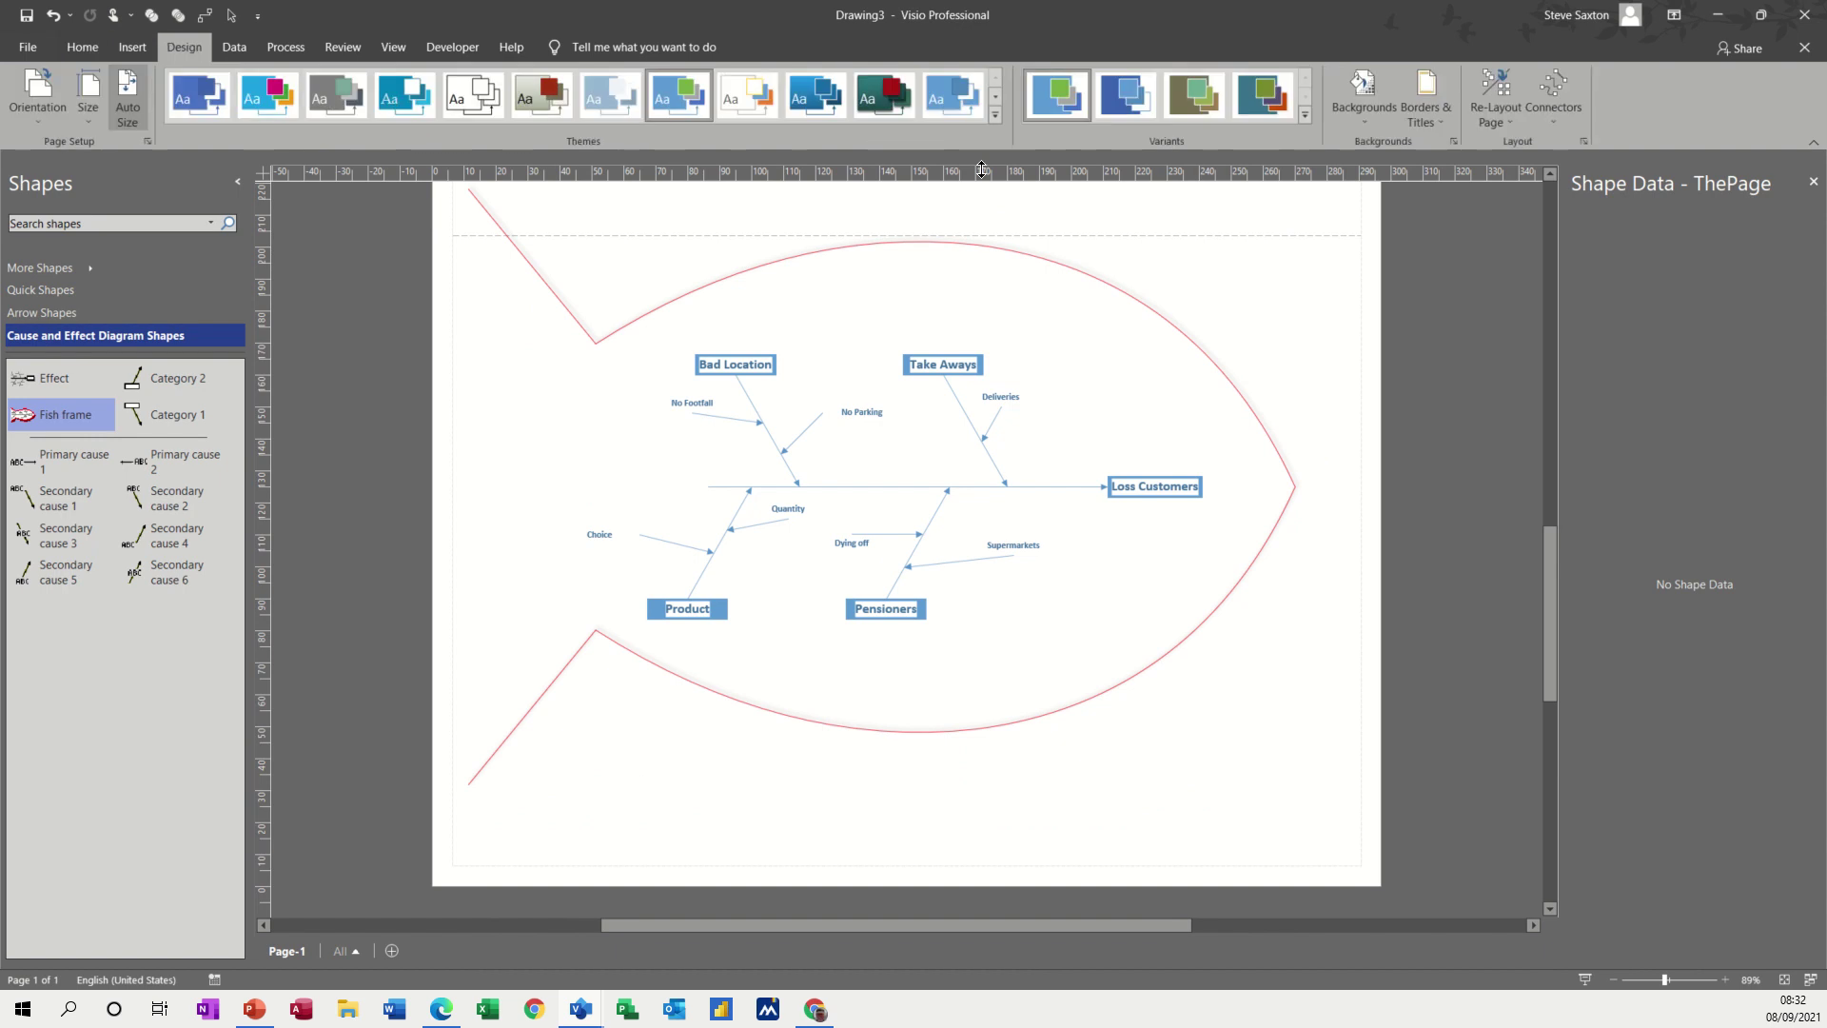
Give the page a light blue gradient background and a border-and-title design, then view VBackground-1.
{"action": "left_click", "coordinate": [1370, 118]}
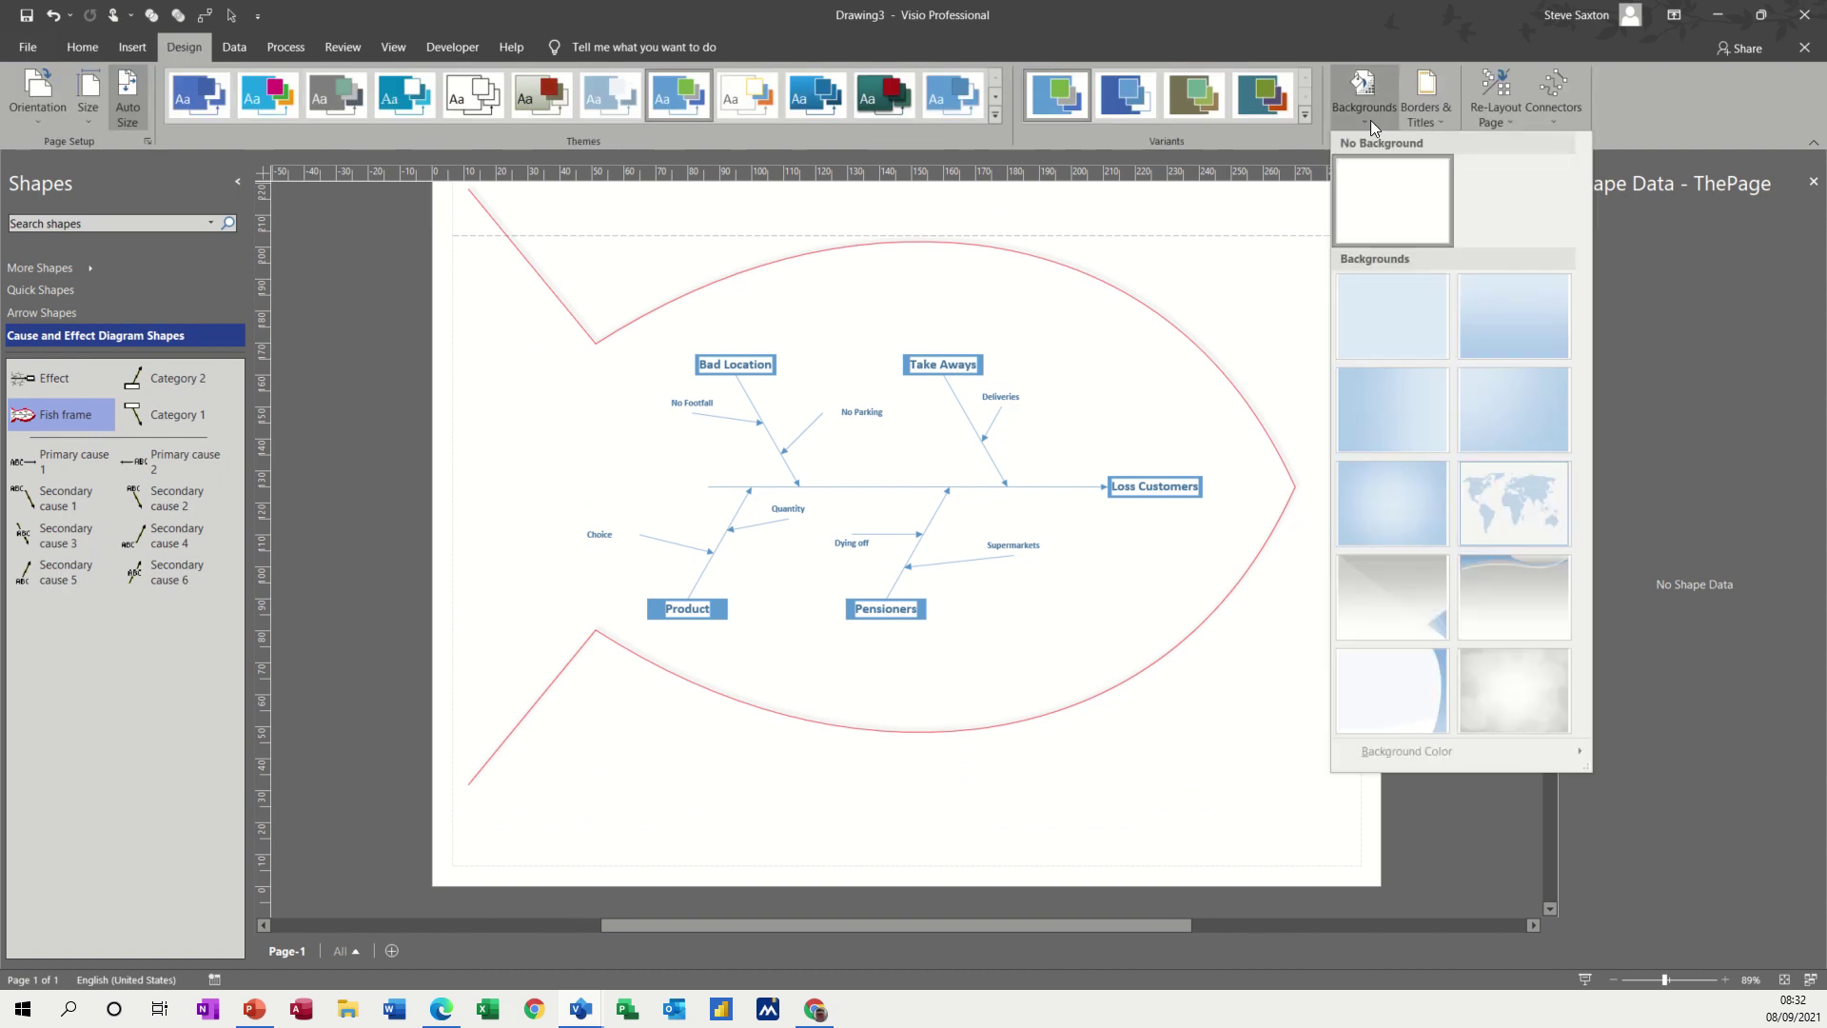
{"action": "left_click", "coordinate": [1493, 392]}
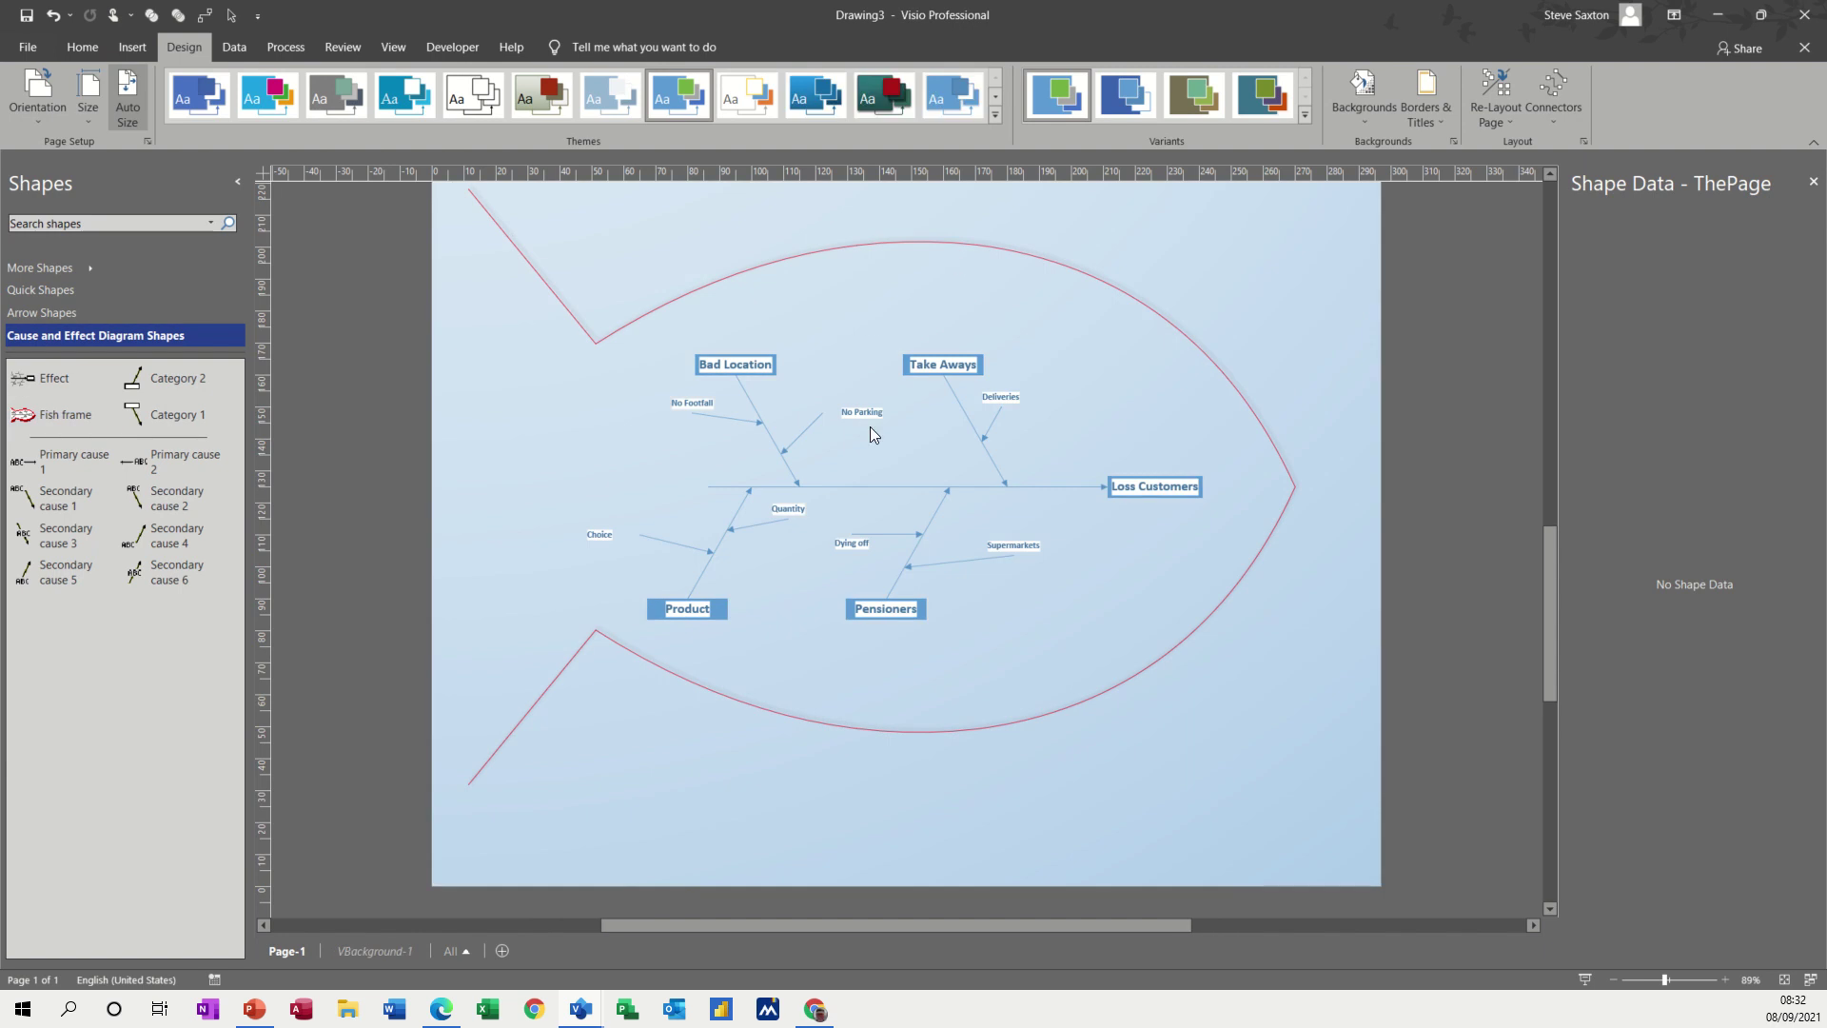
{"action": "left_click", "coordinate": [1439, 123]}
{"action": "left_click", "coordinate": [1550, 306]}
{"action": "left_click", "coordinate": [367, 950]}
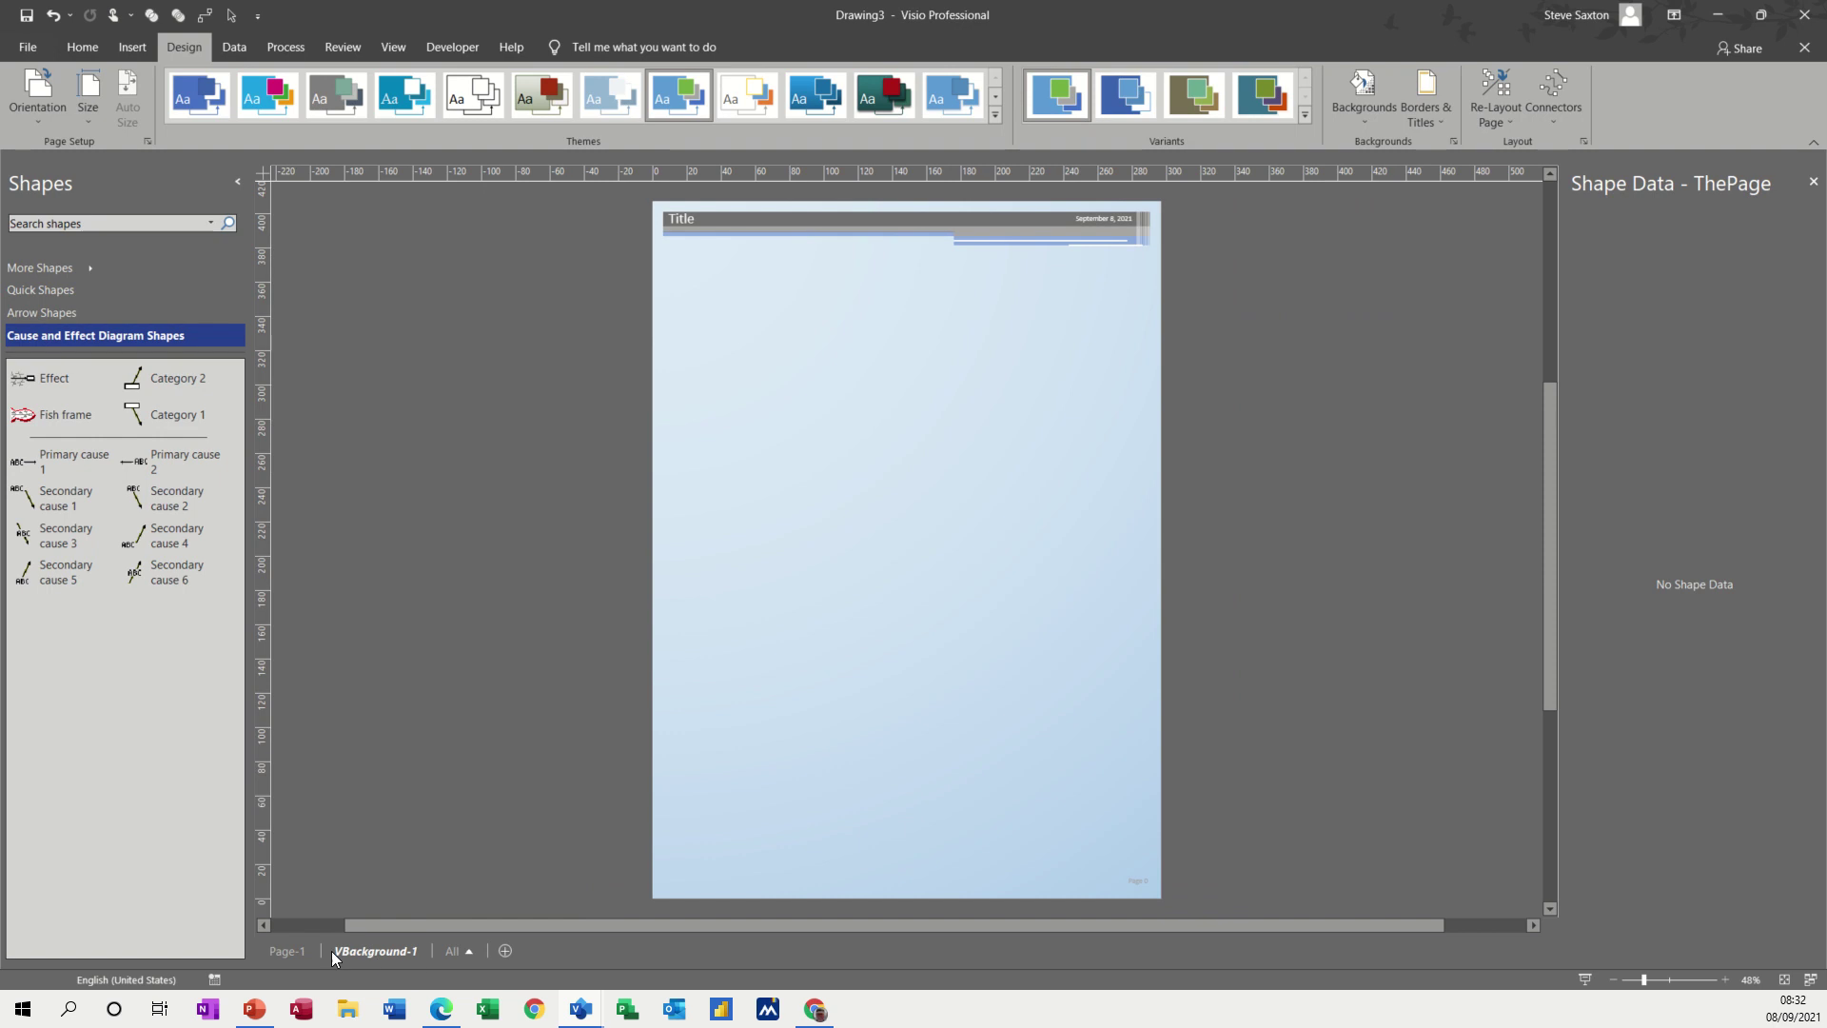
Replace the VBackground-1 Title placeholder with the heading 'Loss of Customers'.
{"action": "left_click", "coordinate": [693, 224]}
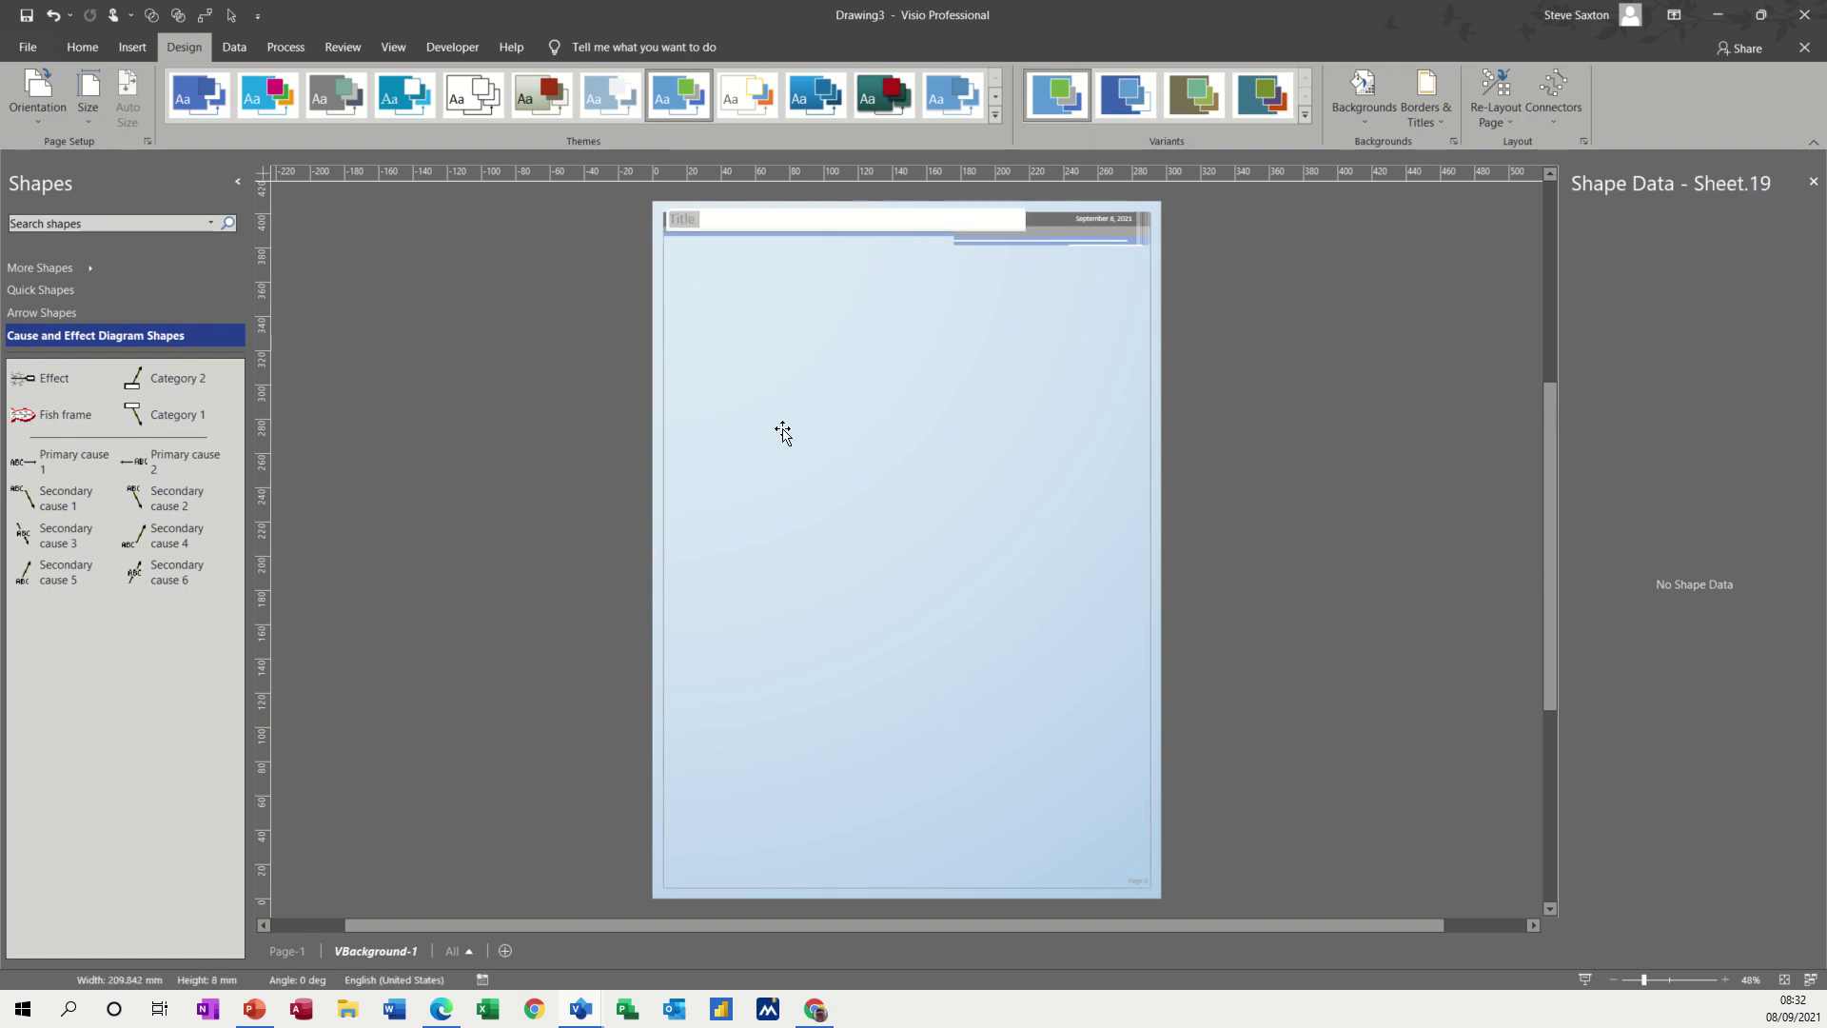
{"action": "type", "text": "Loss of Customers"}
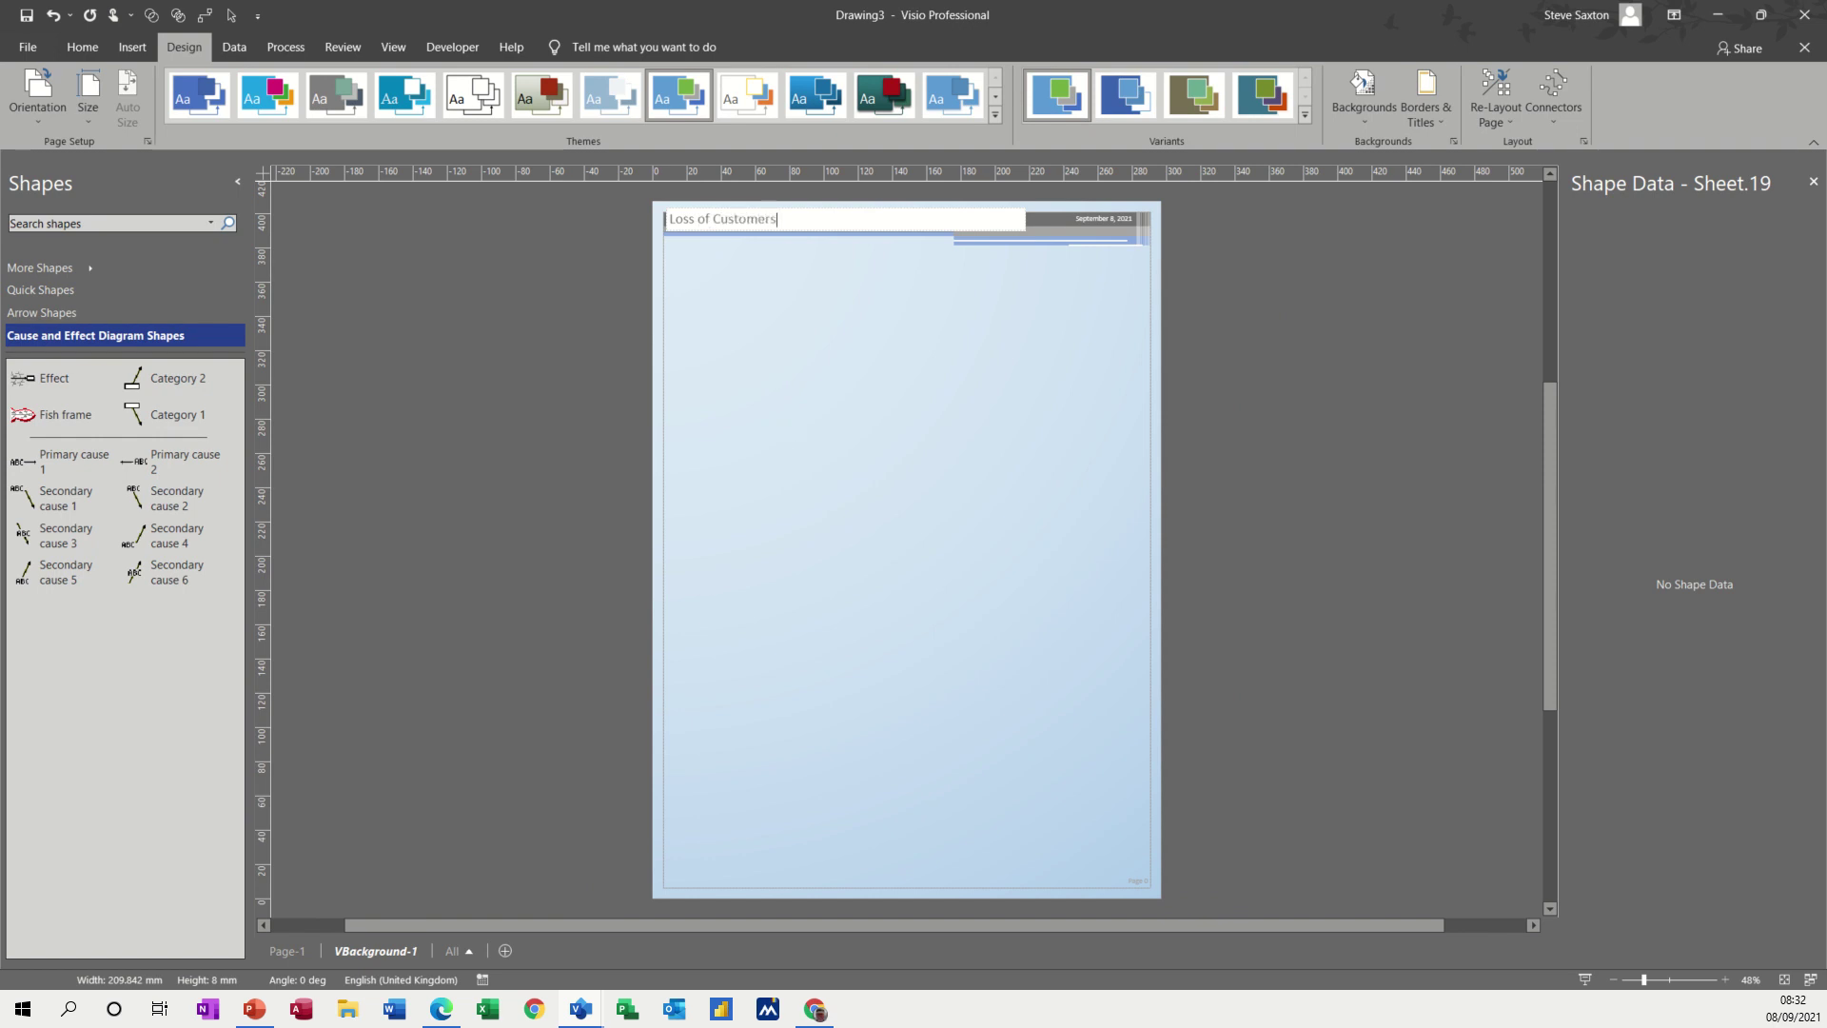
{"action": "left_click", "coordinate": [945, 322]}
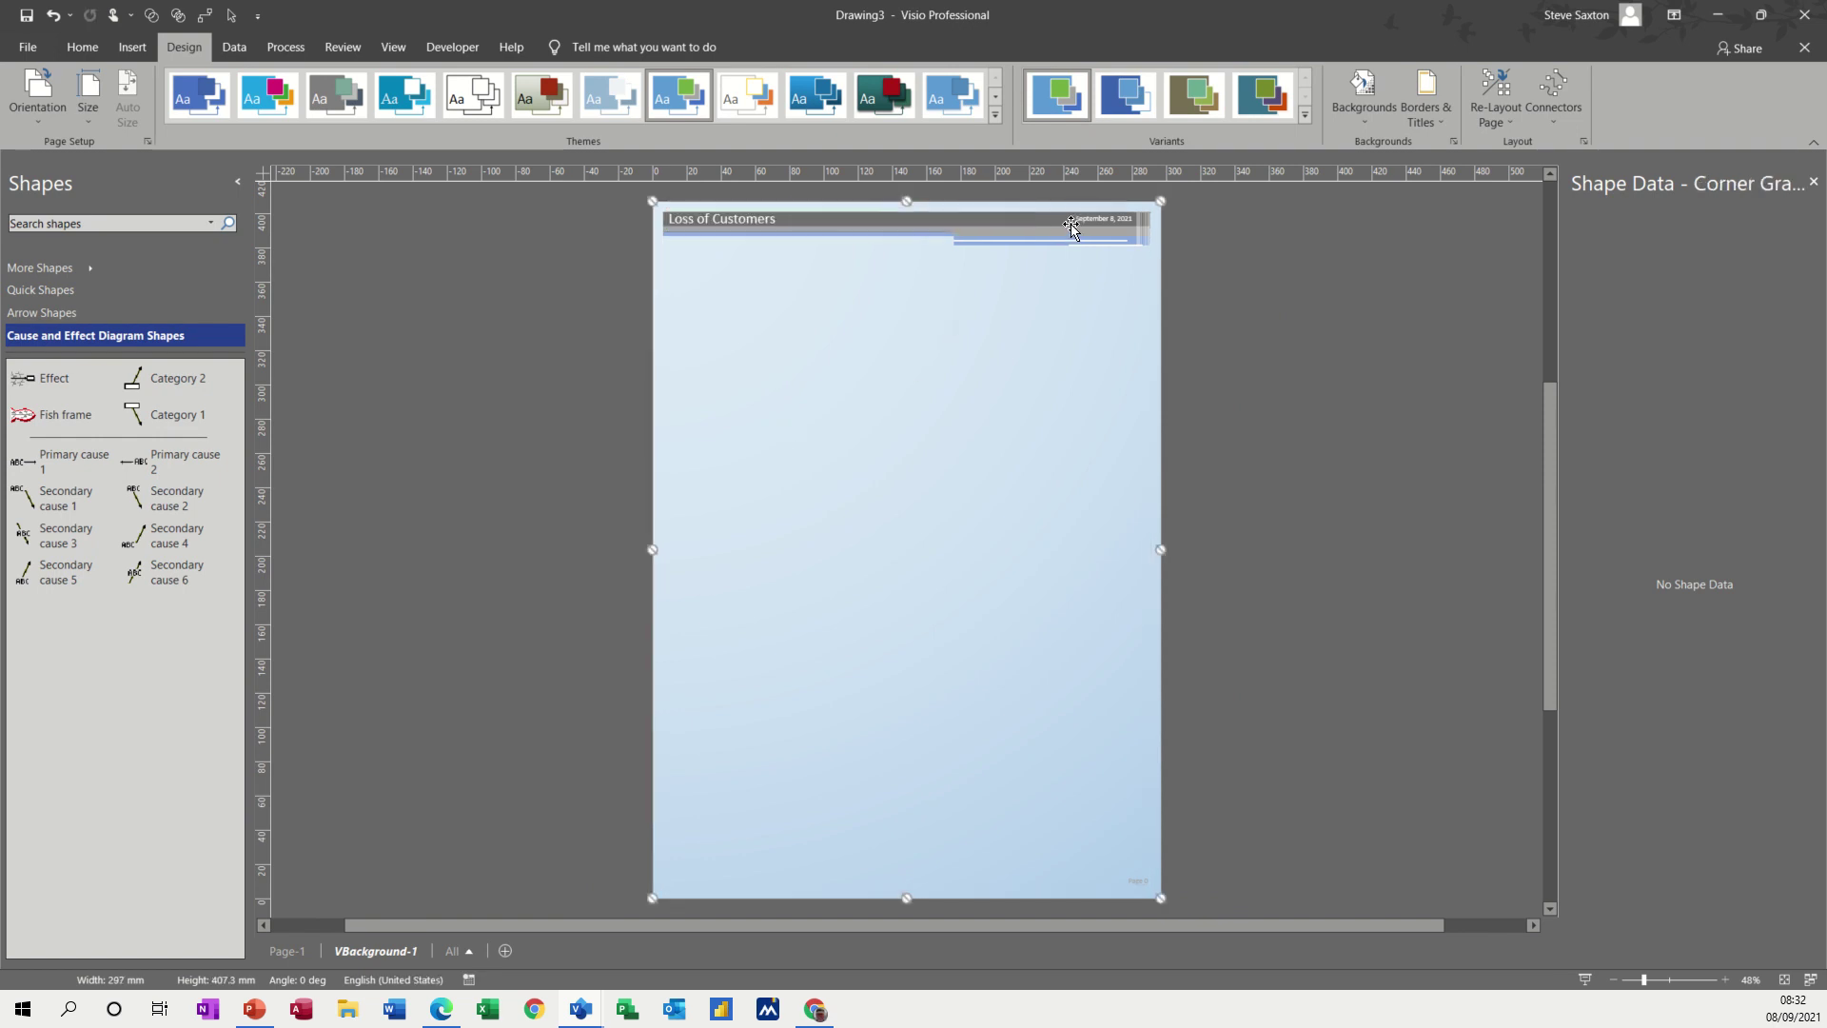
On Page-1, shrink the fish frame to about 230 × 165.6 mm beneath the title header.
{"action": "left_click", "coordinate": [282, 953]}
{"action": "scroll", "coordinate": [956, 615], "scroll_direction": "up", "scroll_amount": 5}
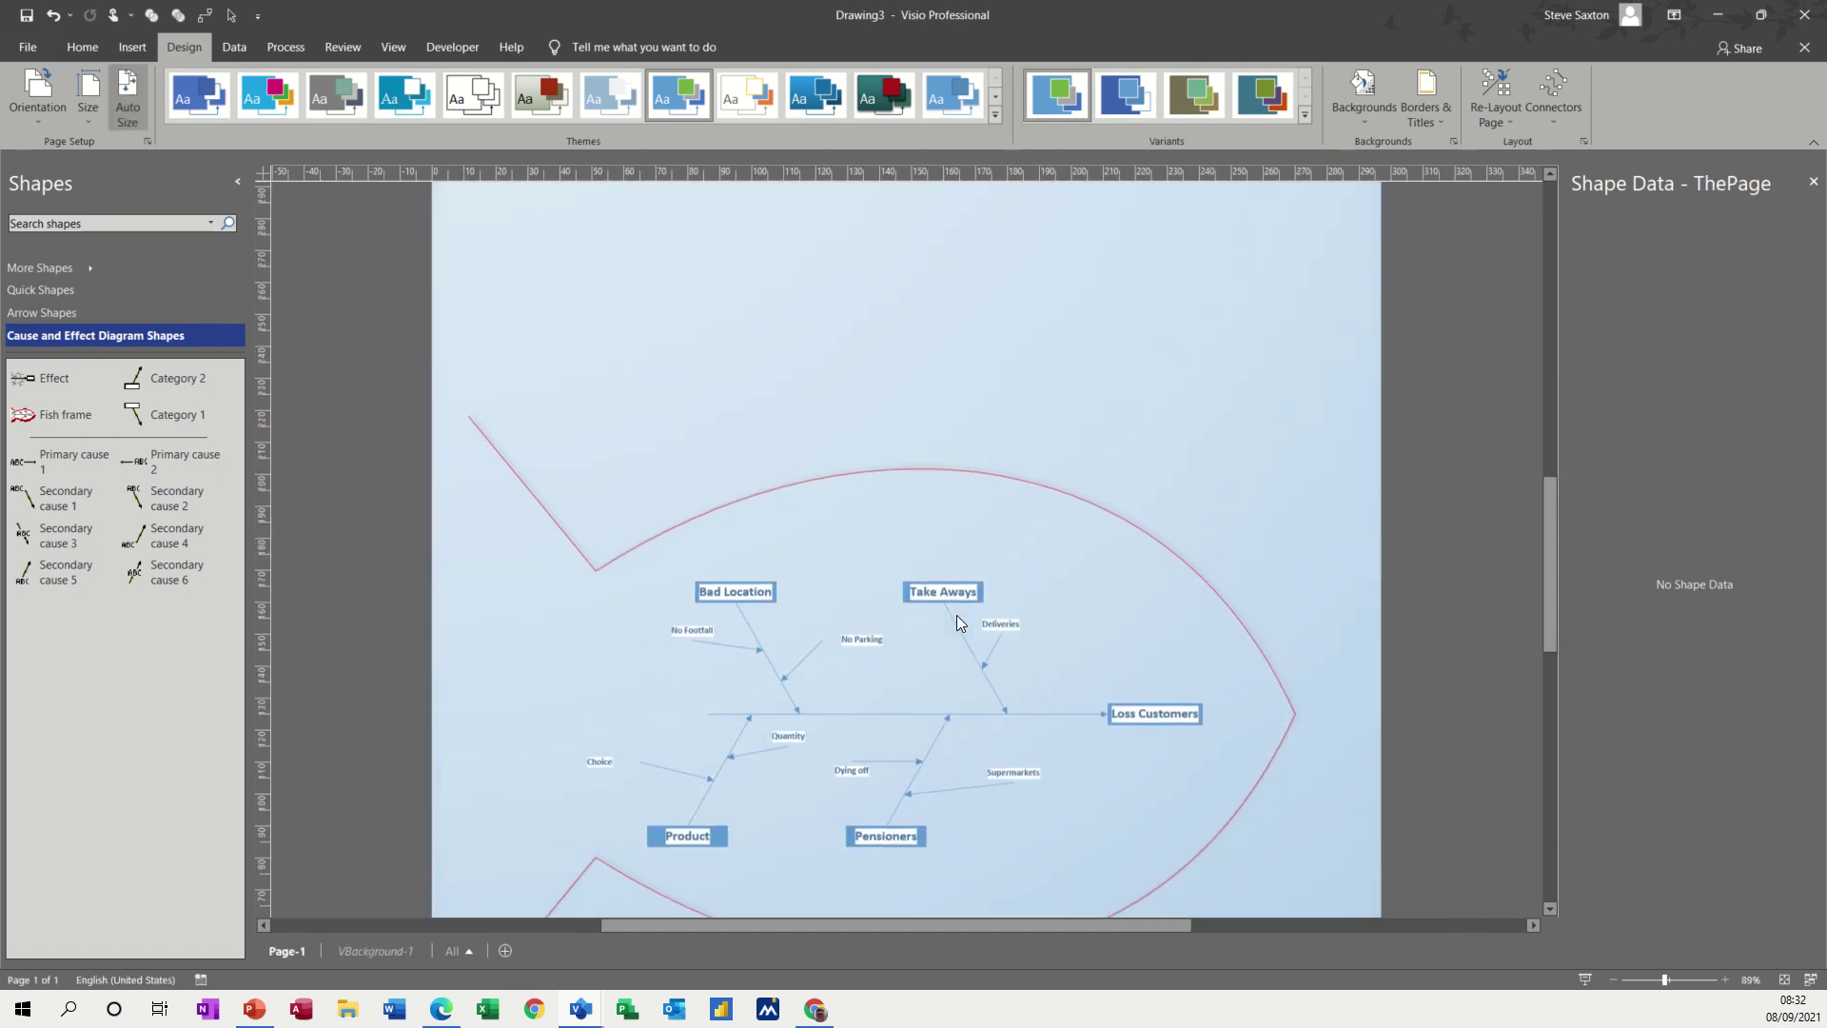
{"action": "scroll", "coordinate": [961, 623], "scroll_direction": "up", "scroll_amount": 4}
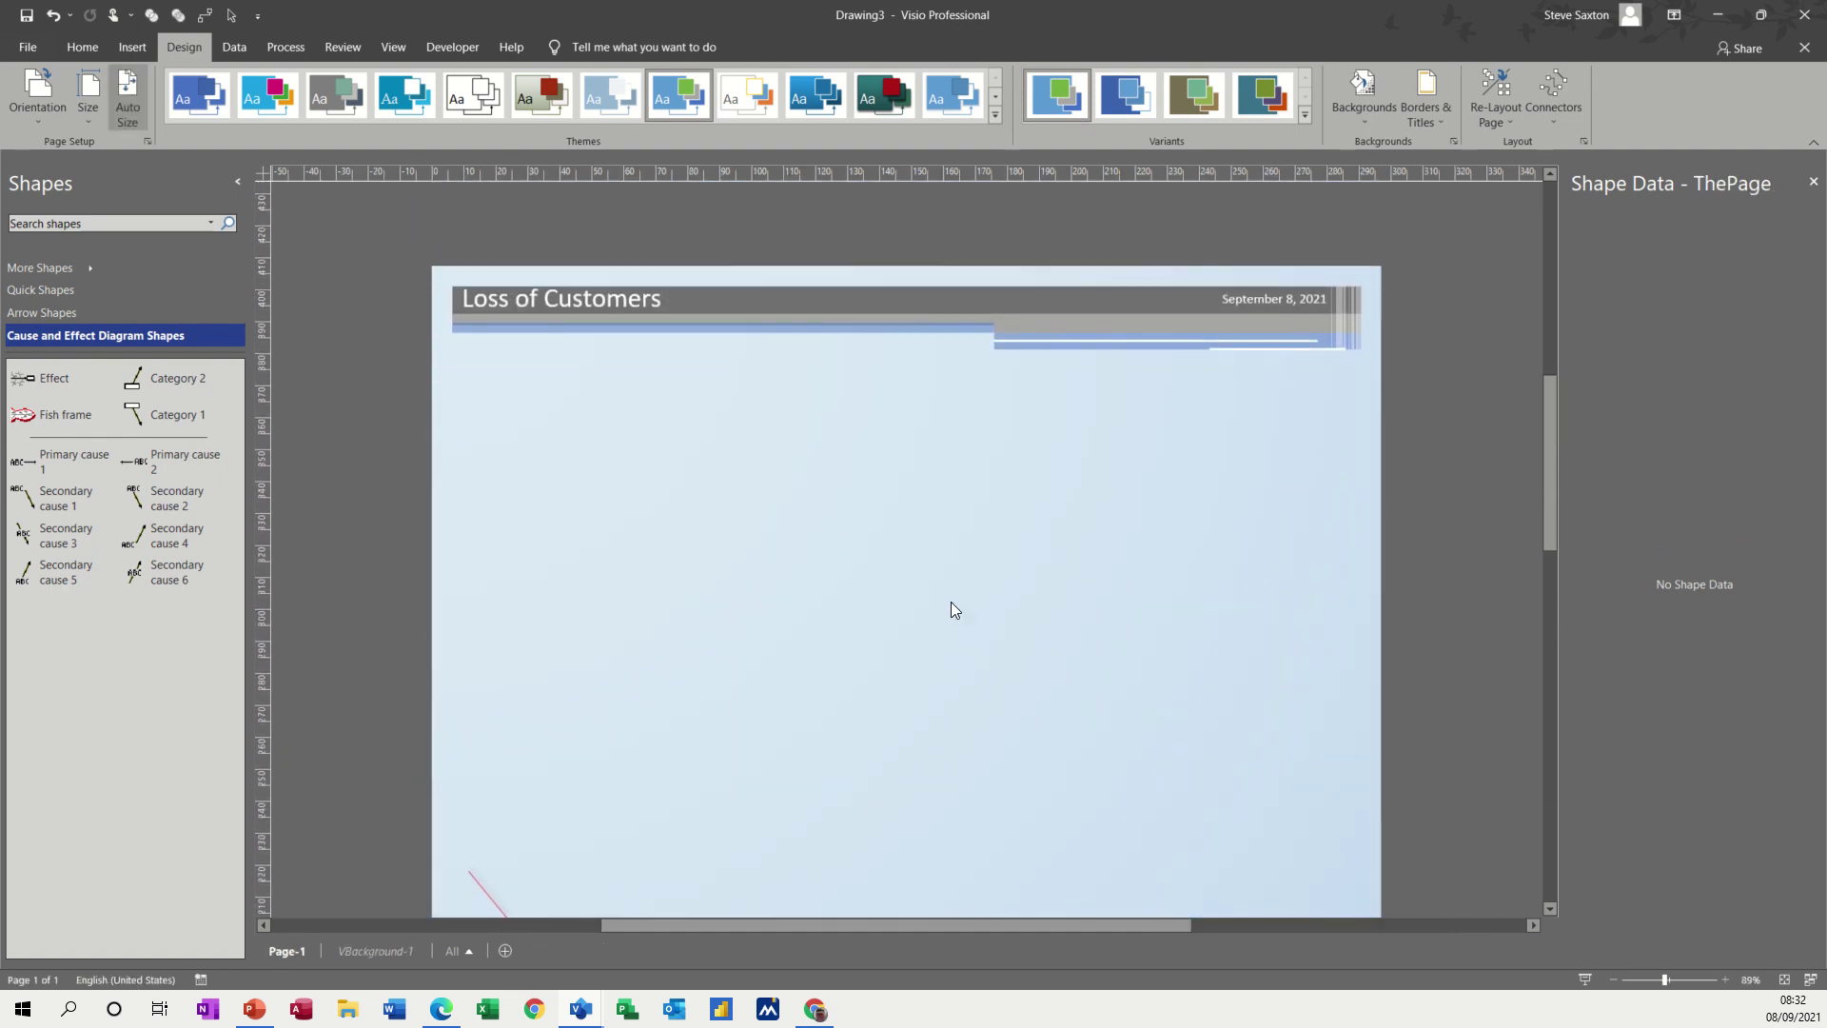
{"action": "scroll", "coordinate": [1026, 464], "scroll_direction": "down", "scroll_amount": 8}
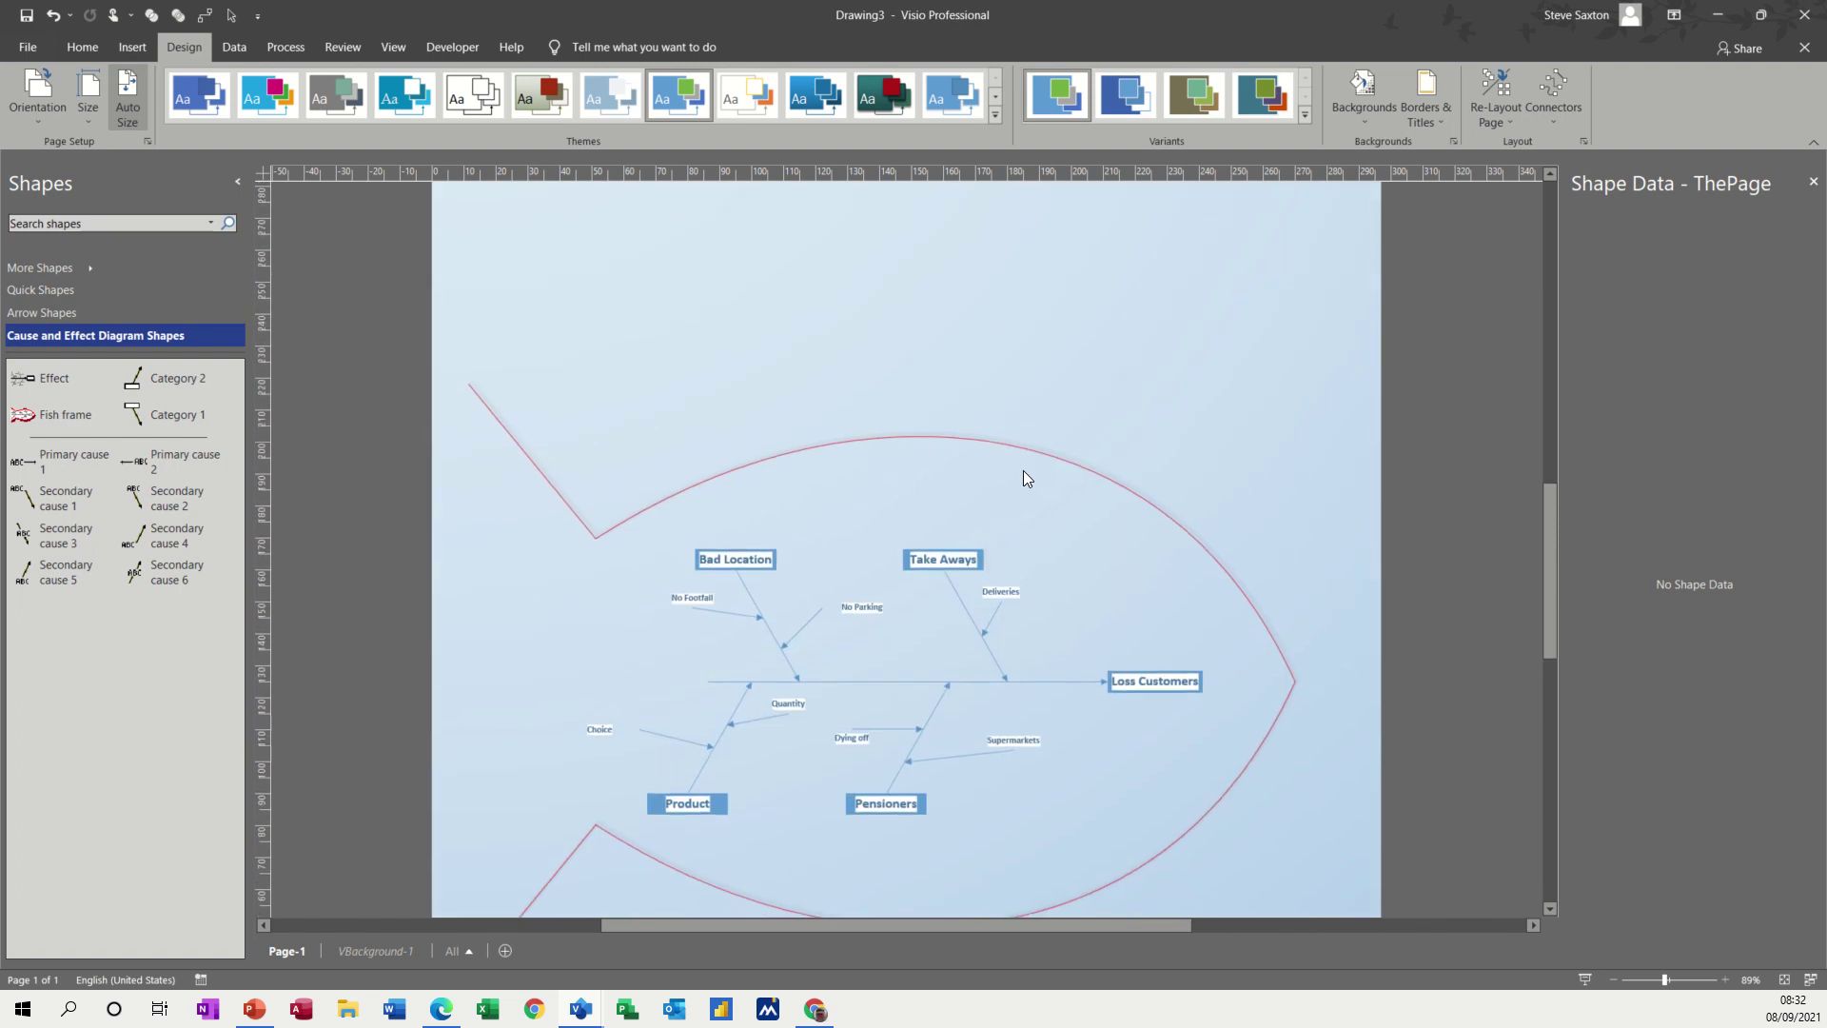
{"action": "left_click", "coordinate": [1048, 410]}
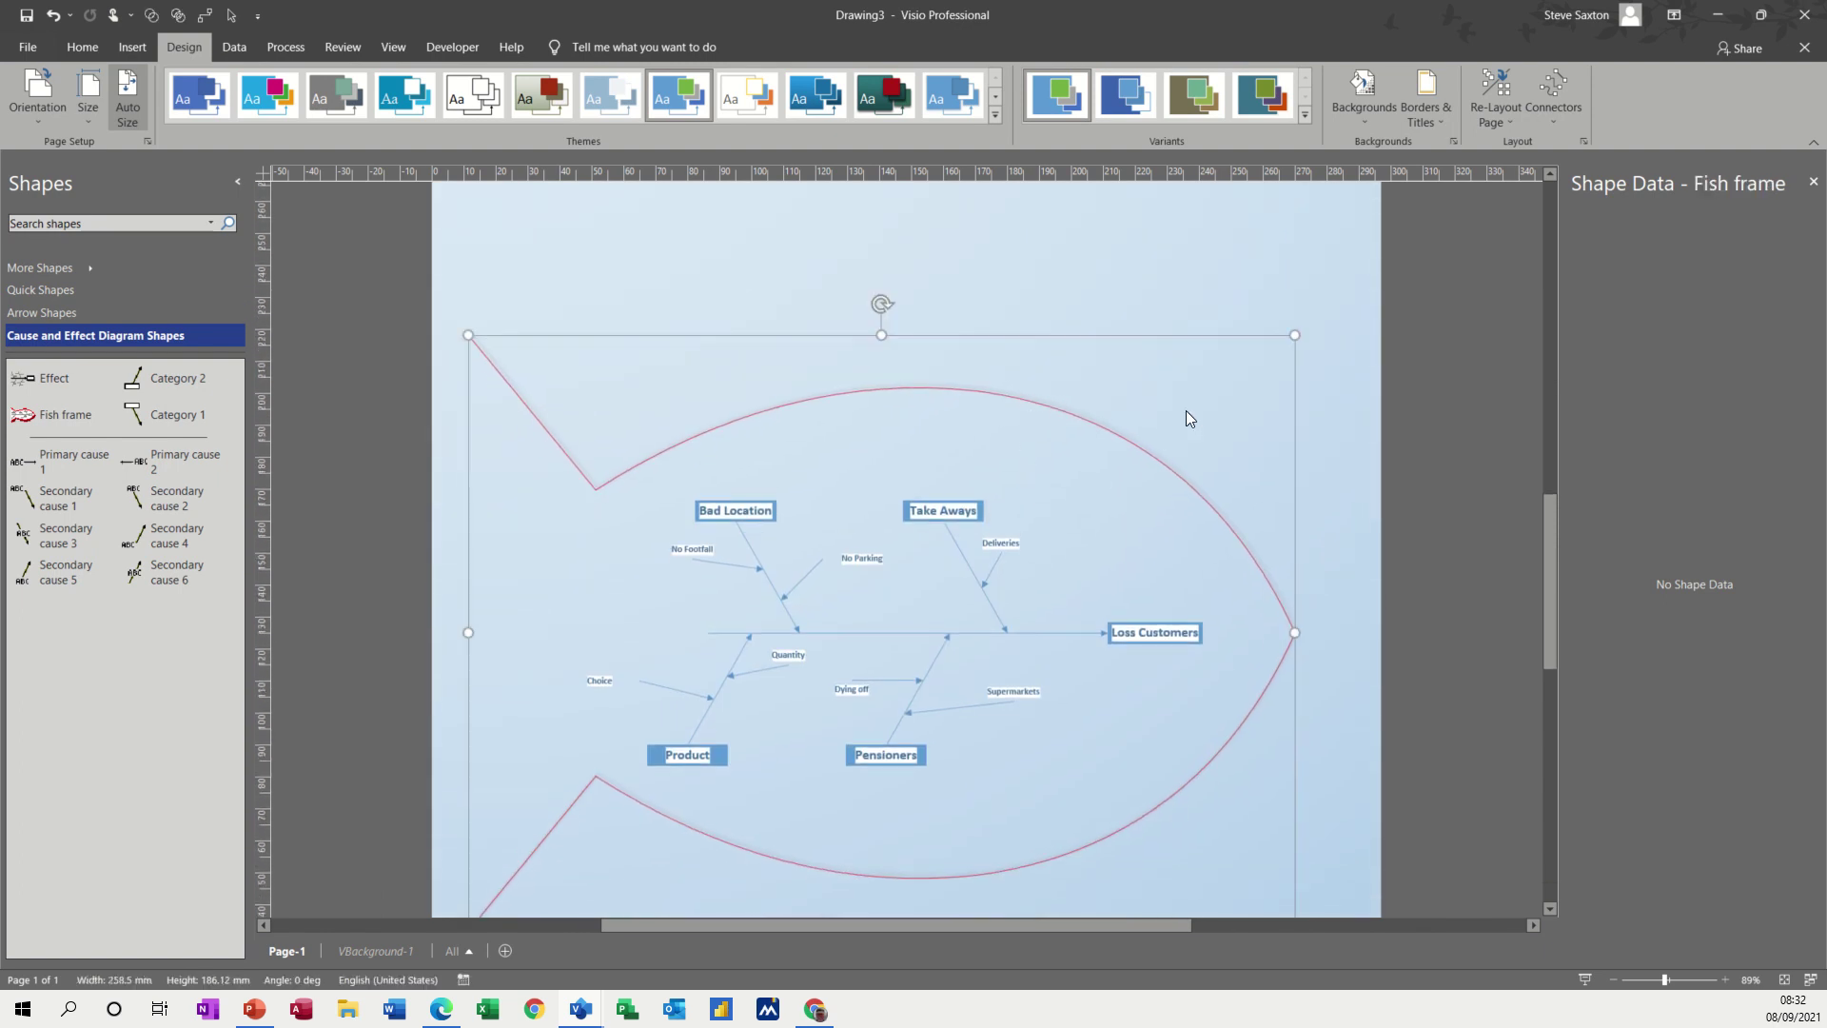
{"action": "left_click_drag", "start_coordinate": [1295, 336], "coordinate": [1247, 370]}
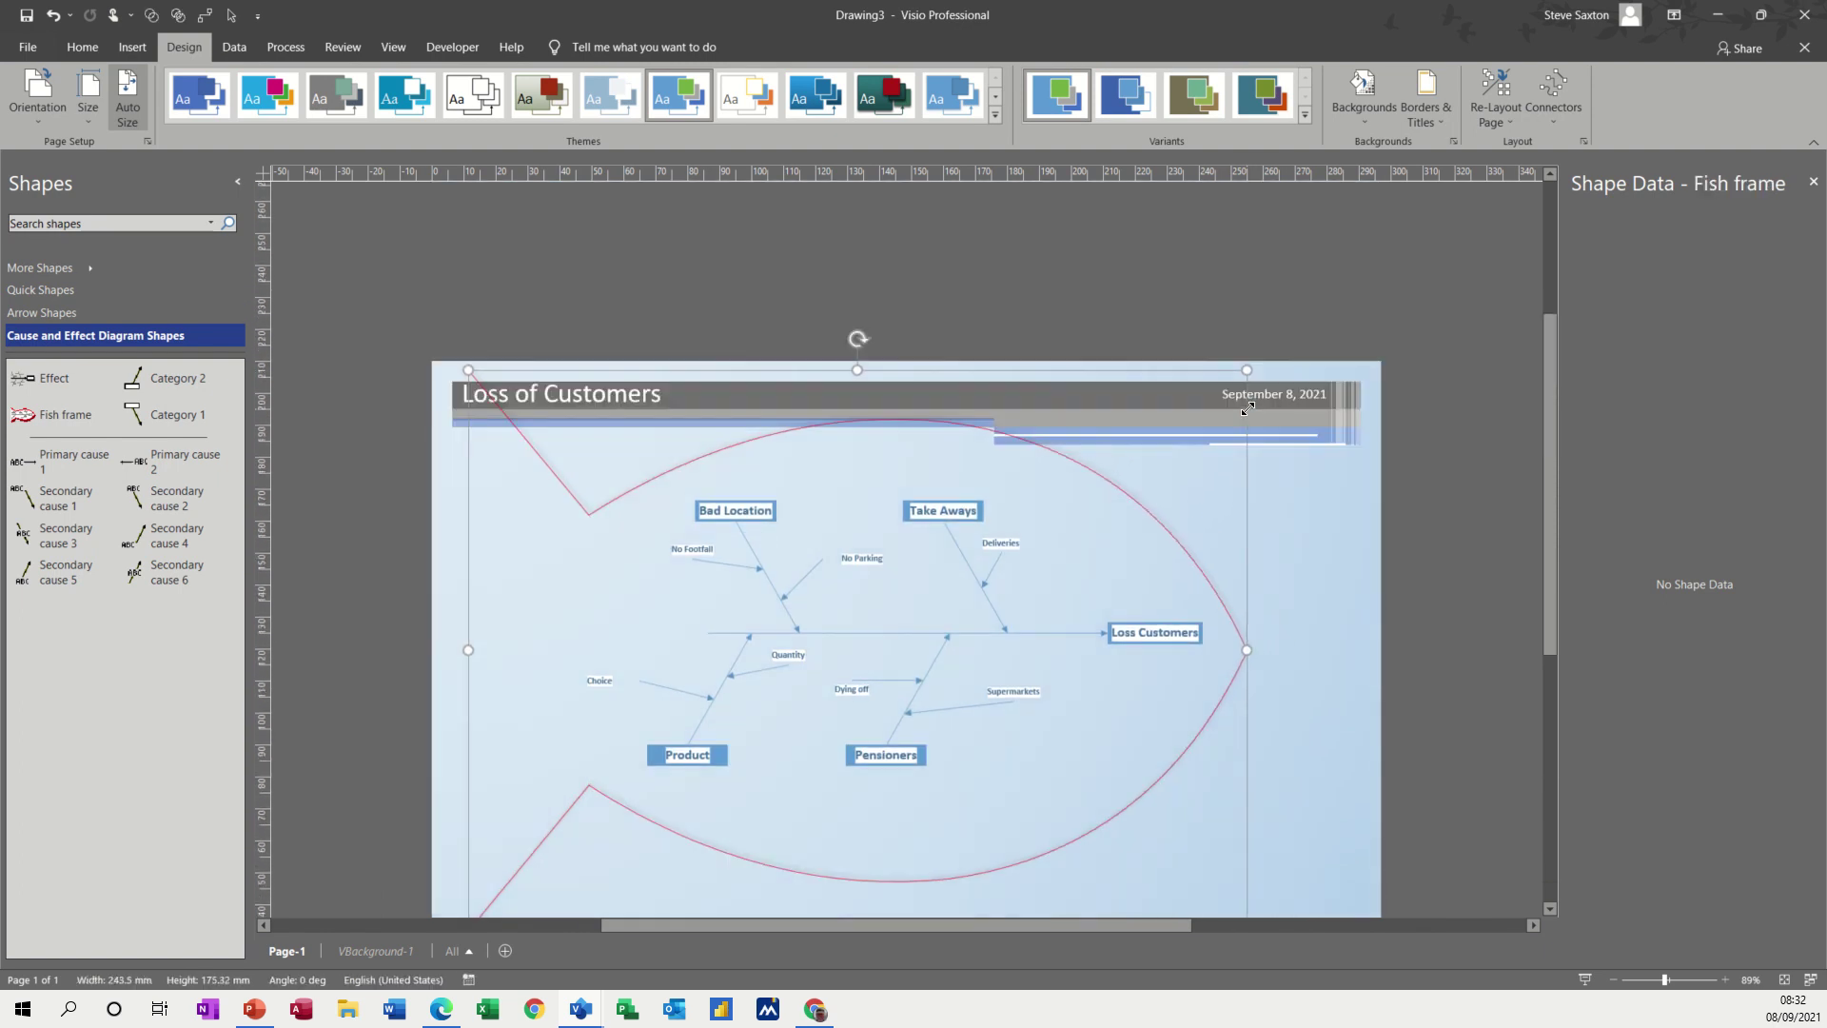
{"action": "left_click", "coordinate": [1357, 596]}
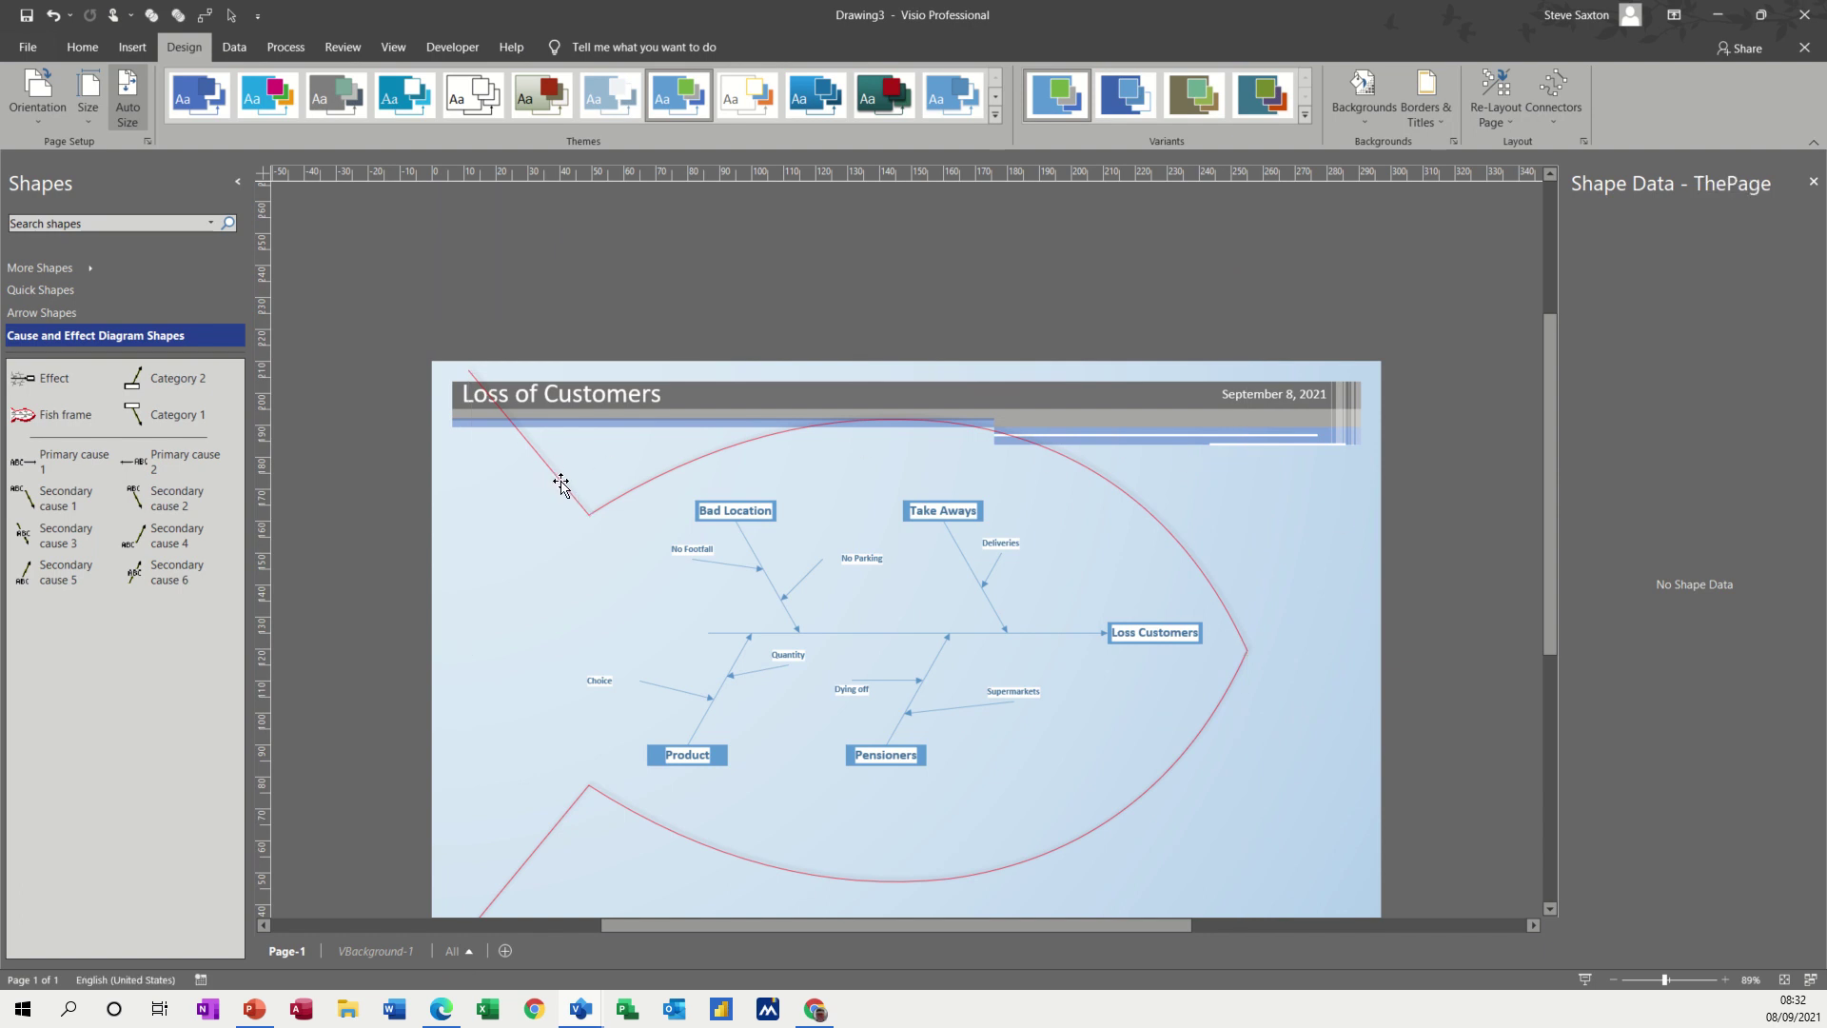
{"action": "left_click", "coordinate": [468, 370]}
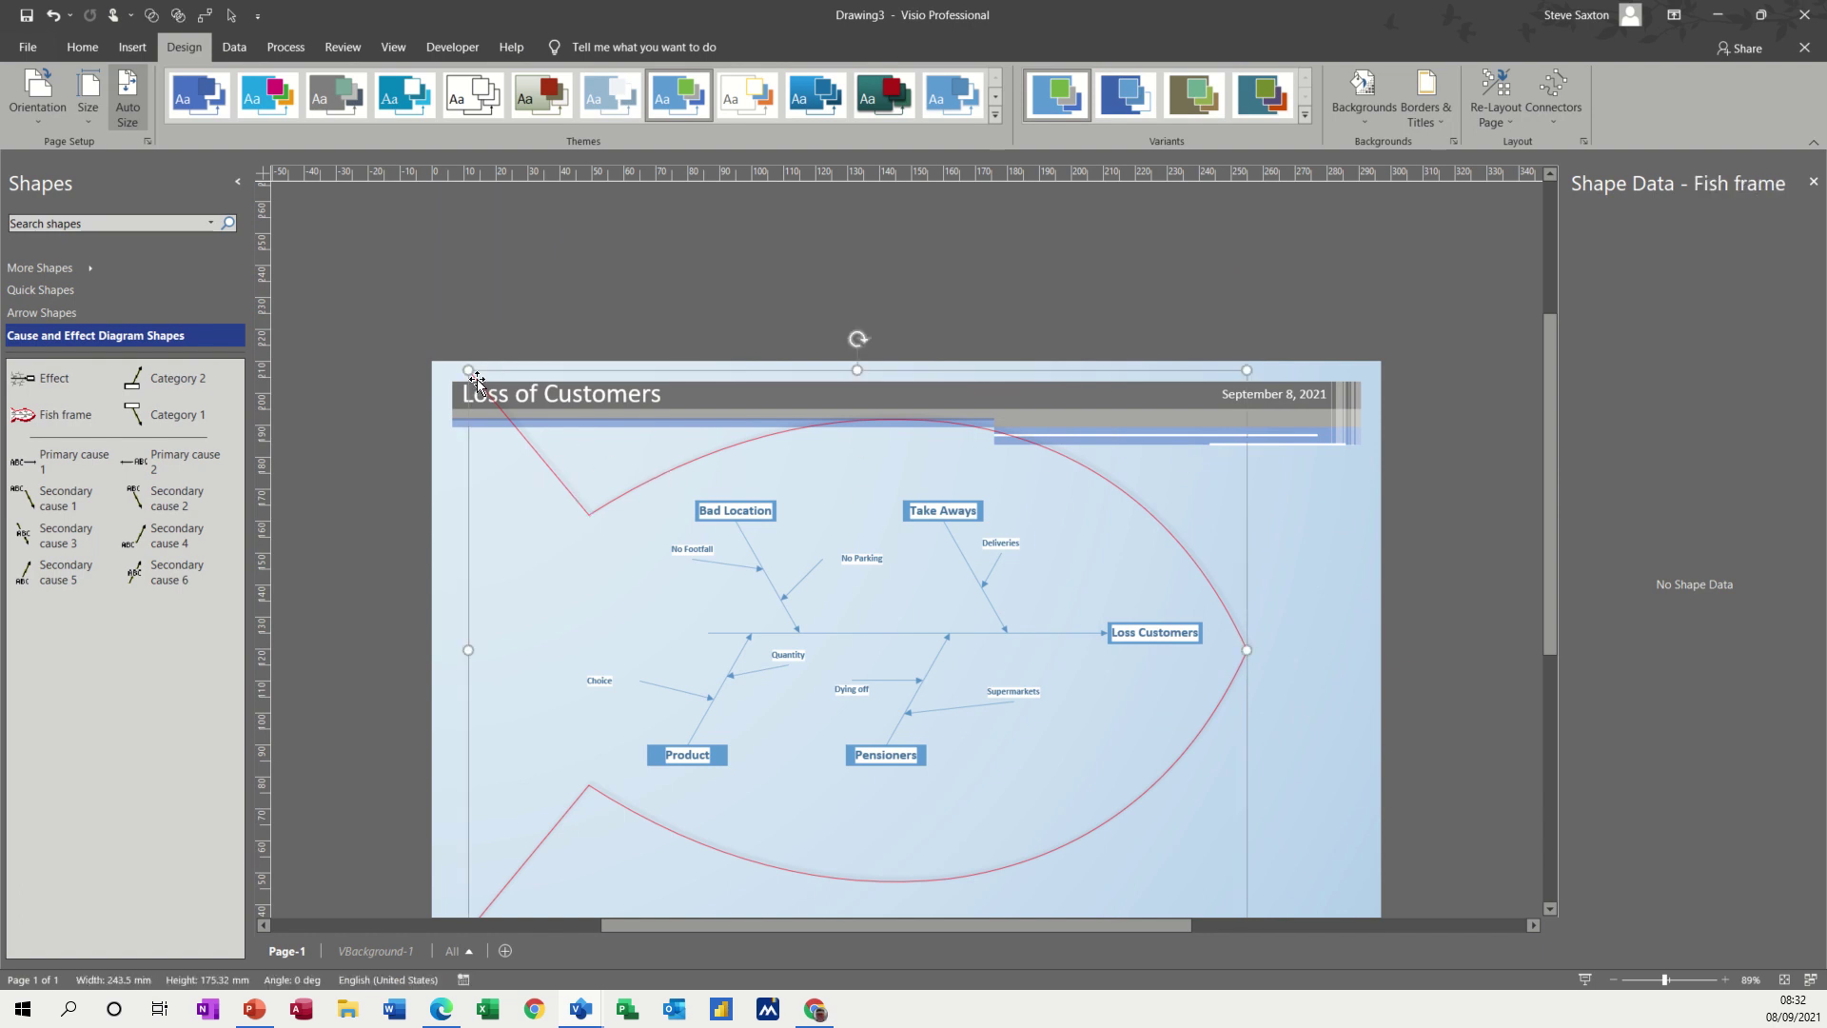
{"action": "left_click_drag", "start_coordinate": [466, 367], "coordinate": [518, 440]}
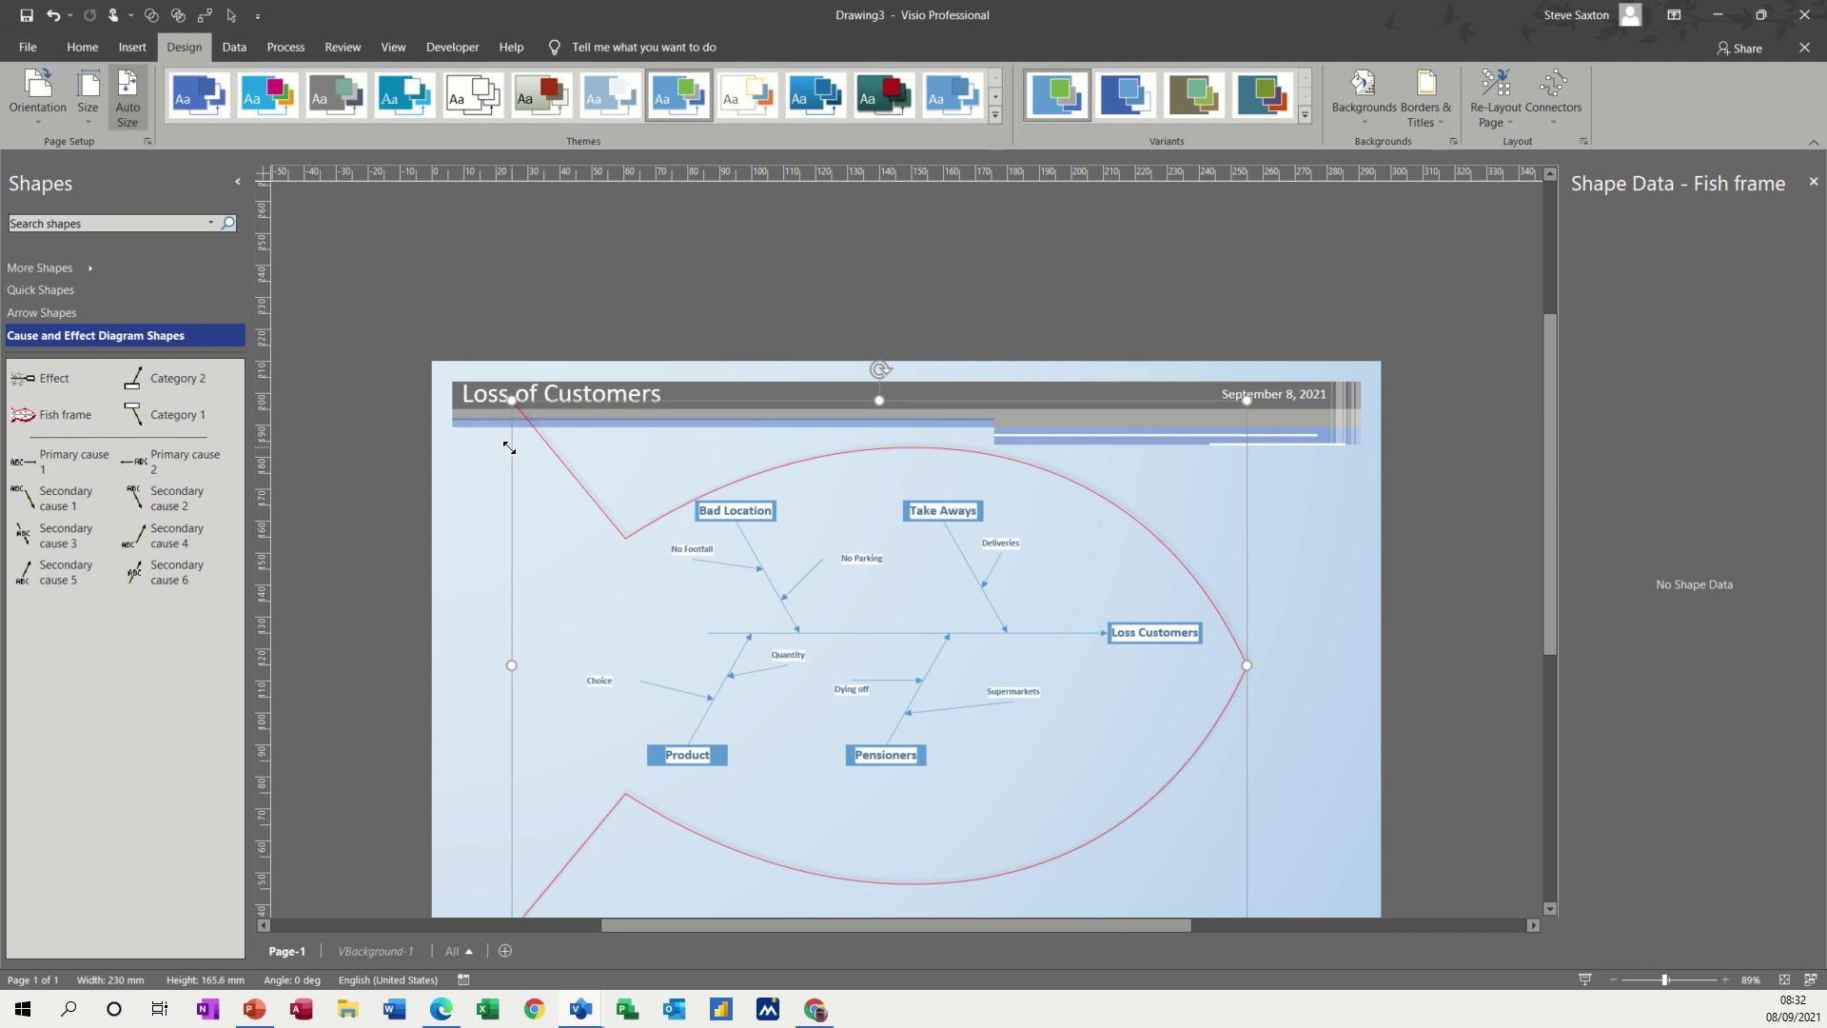
{"action": "left_click", "coordinate": [1313, 592]}
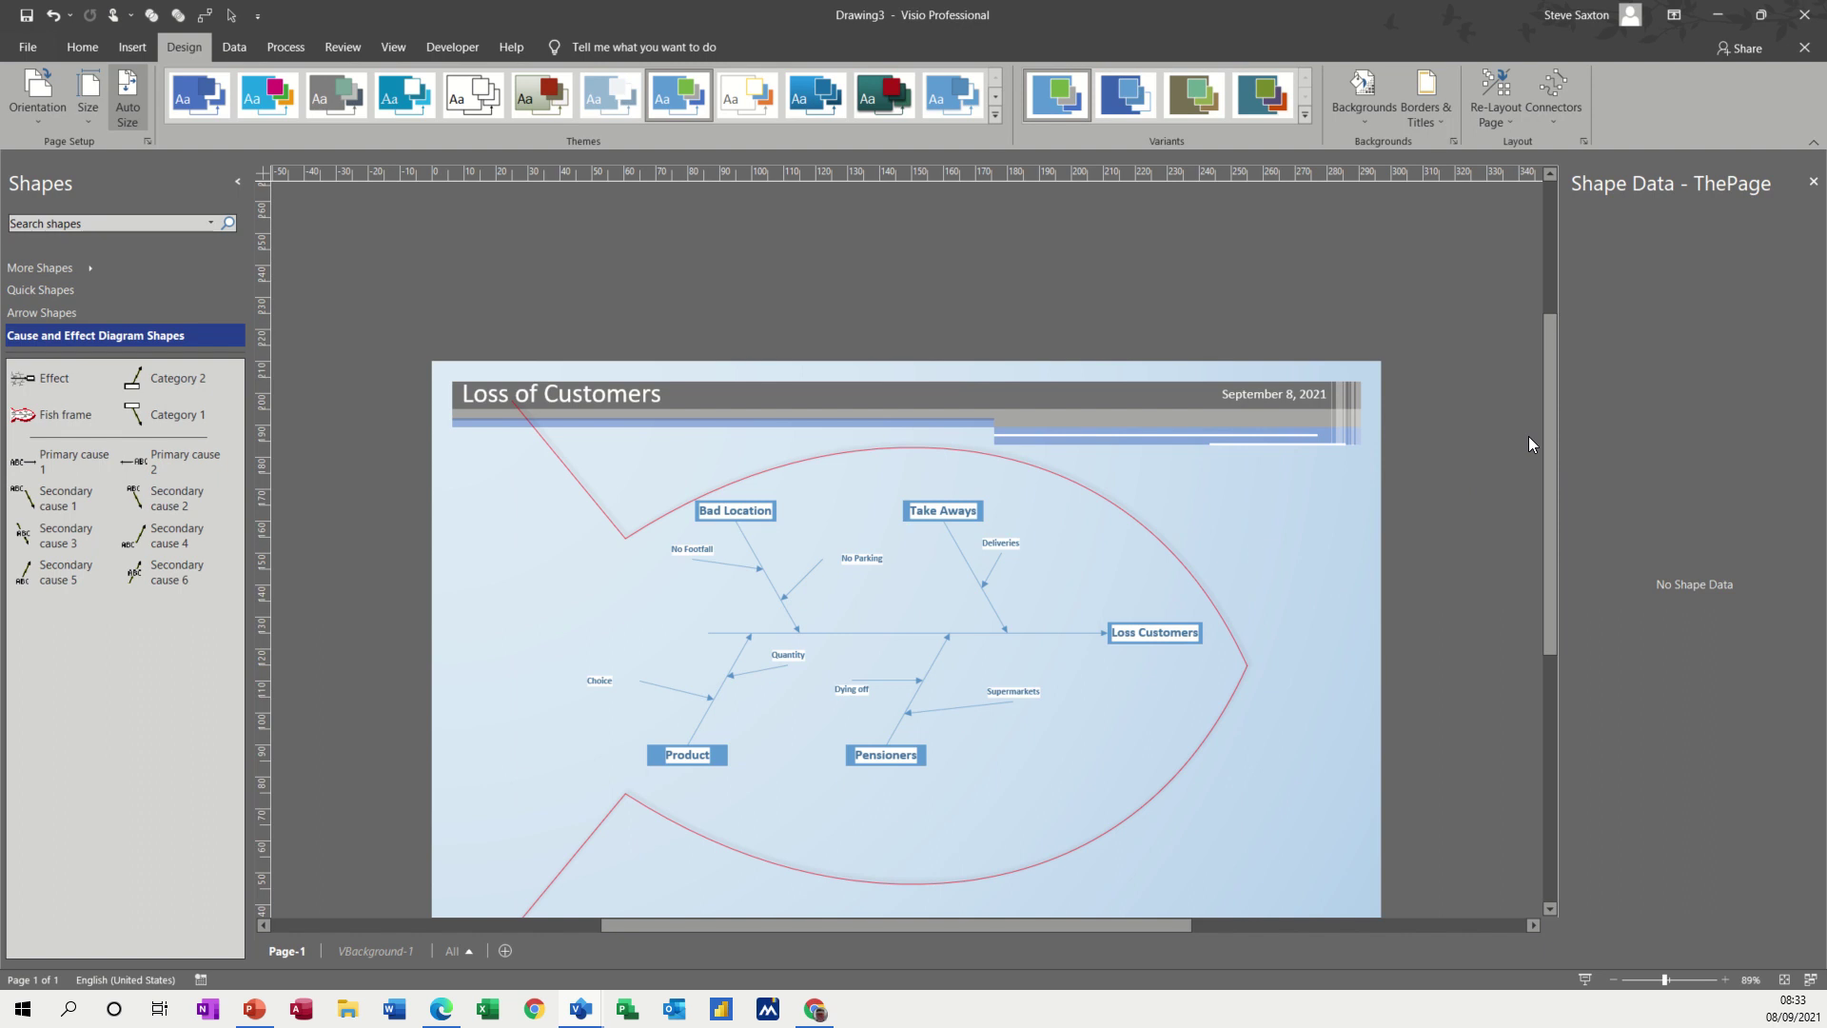
{"action": "left_click_drag", "start_coordinate": [1546, 425], "coordinate": [1534, 487]}
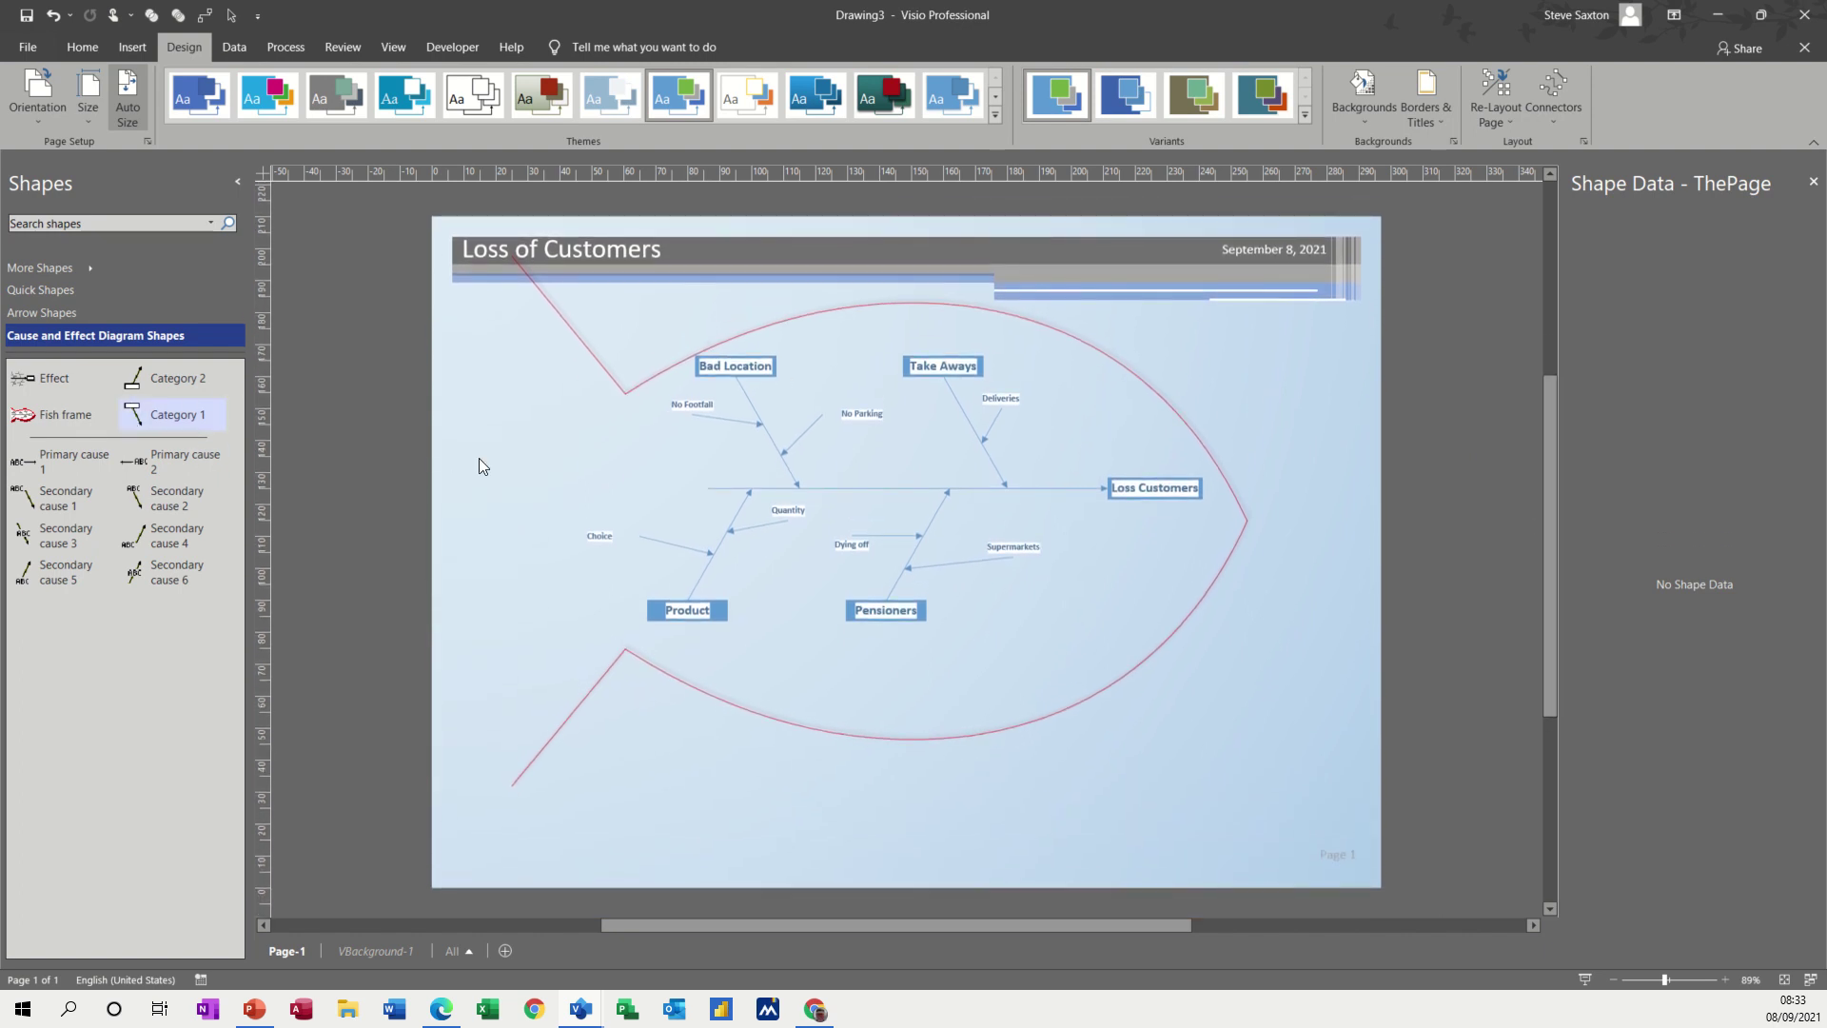